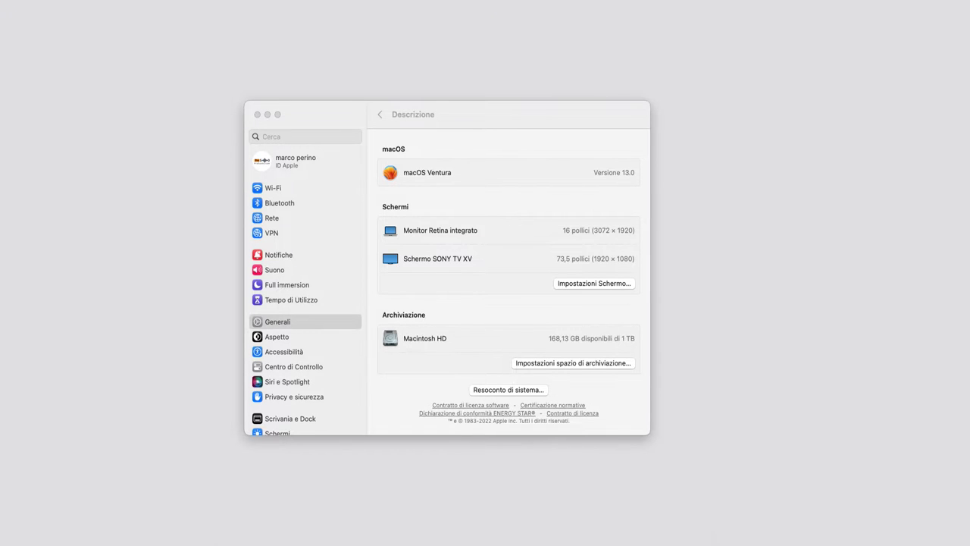
Open the Applications folder in Finder and look through the installed GarageBand, iZotope RX, Logic Pro and MainStage versions
{"action": "left_click_drag", "start_coordinate": [297, 539], "coordinate": [405, 120]}
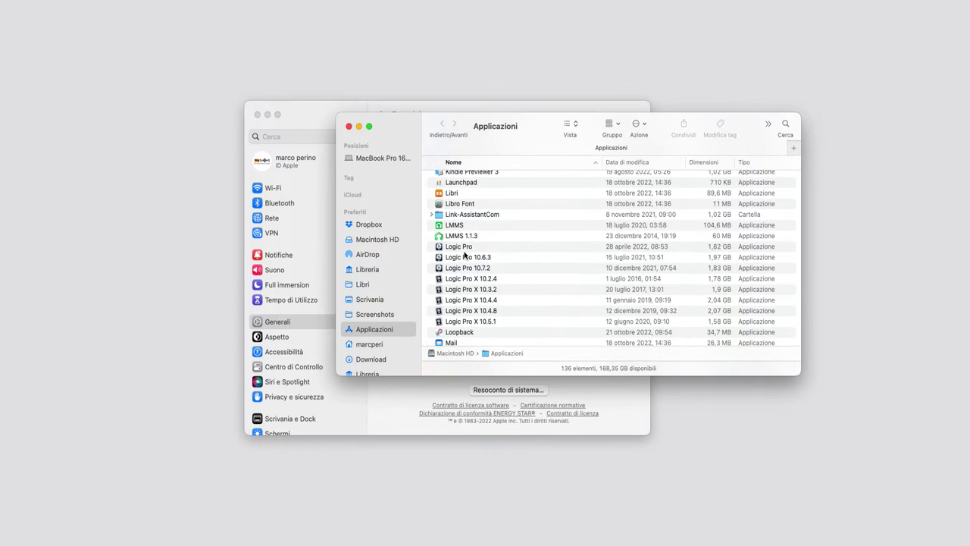
{"action": "scroll", "coordinate": [512, 287], "scroll_direction": "down", "scroll_amount": 5}
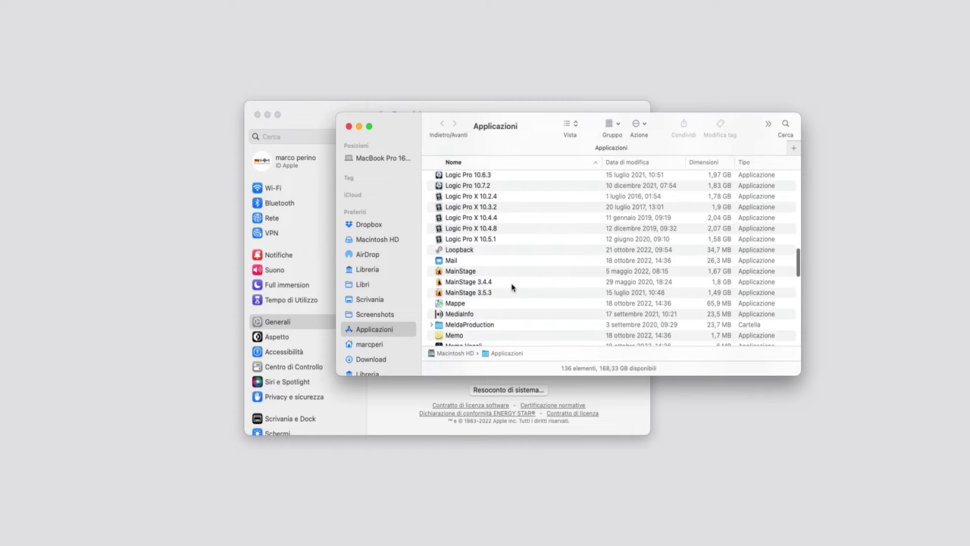
{"action": "scroll", "coordinate": [513, 287], "scroll_direction": "up", "scroll_amount": 5}
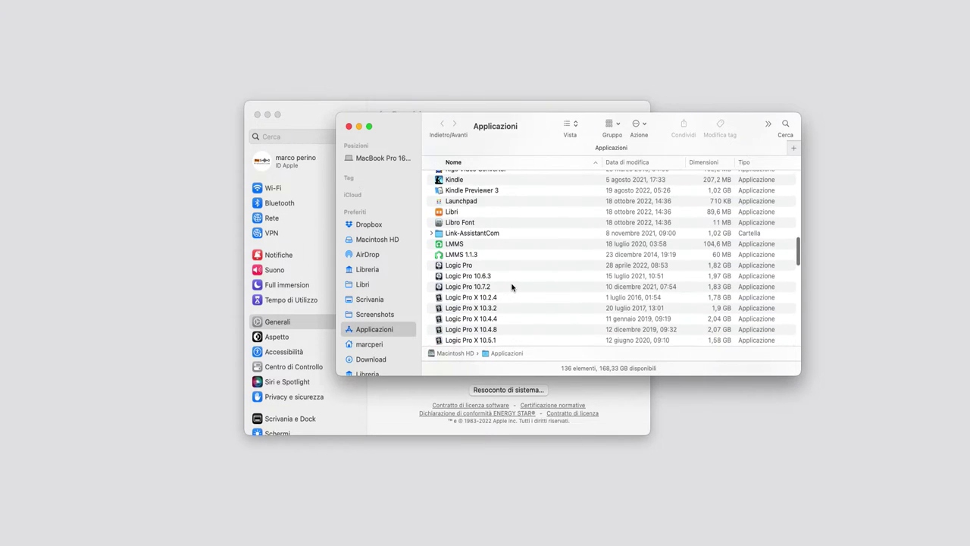
{"action": "scroll", "coordinate": [512, 287], "scroll_direction": "up", "scroll_amount": 3}
{"action": "scroll", "coordinate": [512, 288], "scroll_direction": "down", "scroll_amount": 5}
{"action": "scroll", "coordinate": [512, 288], "scroll_direction": "up", "scroll_amount": 10}
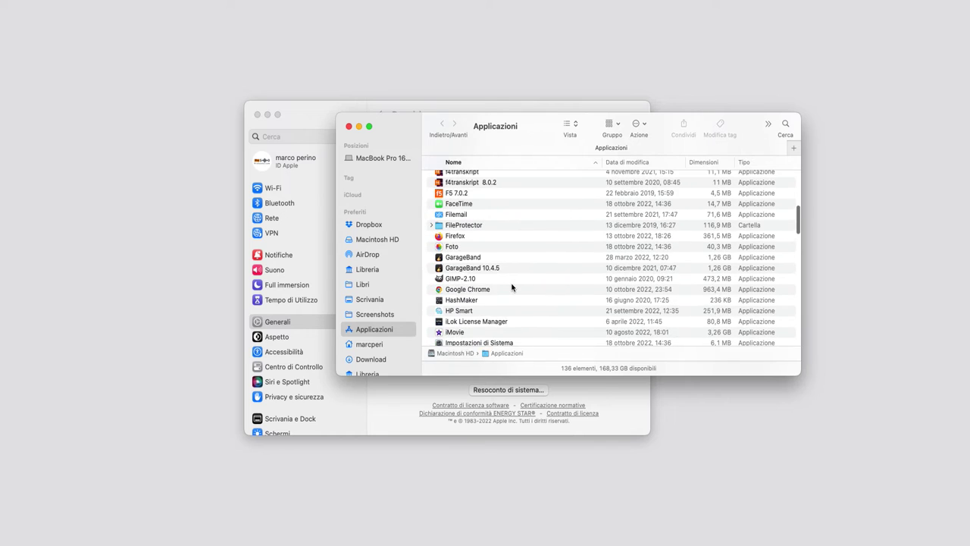
{"action": "scroll", "coordinate": [513, 288], "scroll_direction": "down", "scroll_amount": 5}
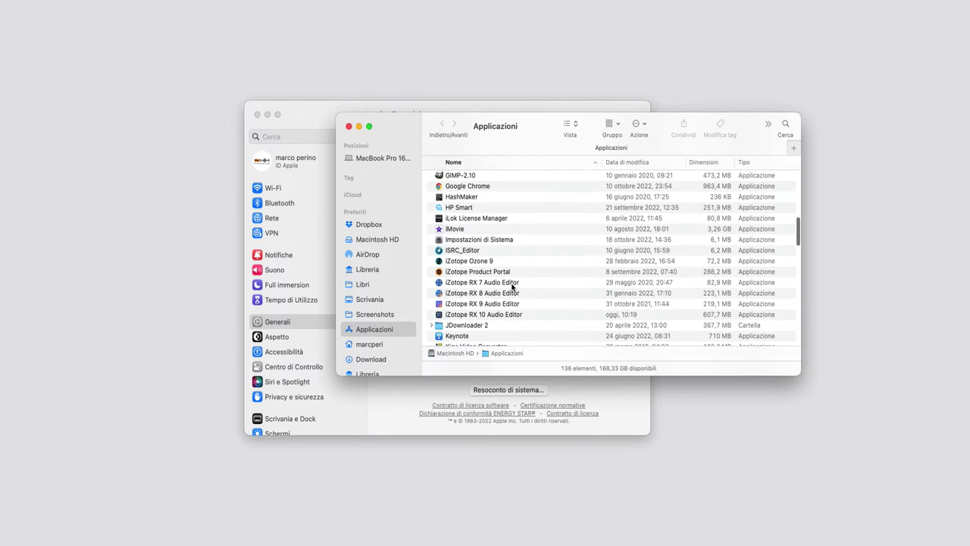
{"action": "scroll", "coordinate": [512, 287], "scroll_direction": "up", "scroll_amount": 3}
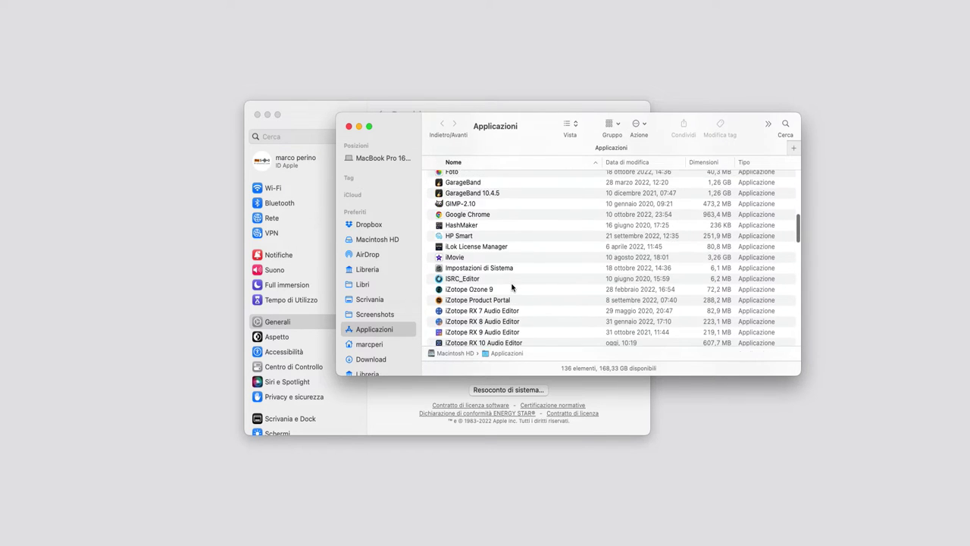
{"action": "scroll", "coordinate": [487, 275], "scroll_direction": "down", "scroll_amount": 6}
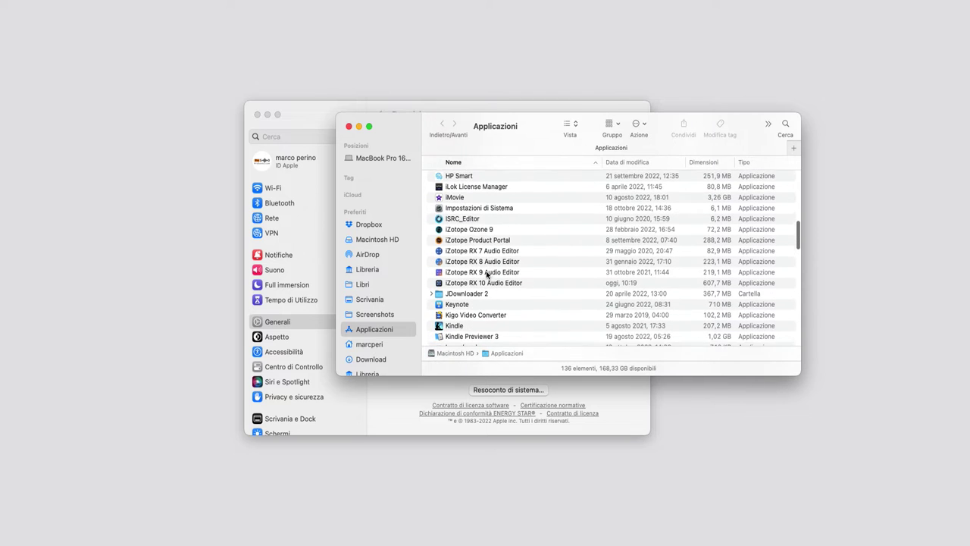
Launch the unnumbered Logic Pro application from the Applications folder
{"action": "scroll", "coordinate": [487, 274], "scroll_direction": "down", "scroll_amount": 5}
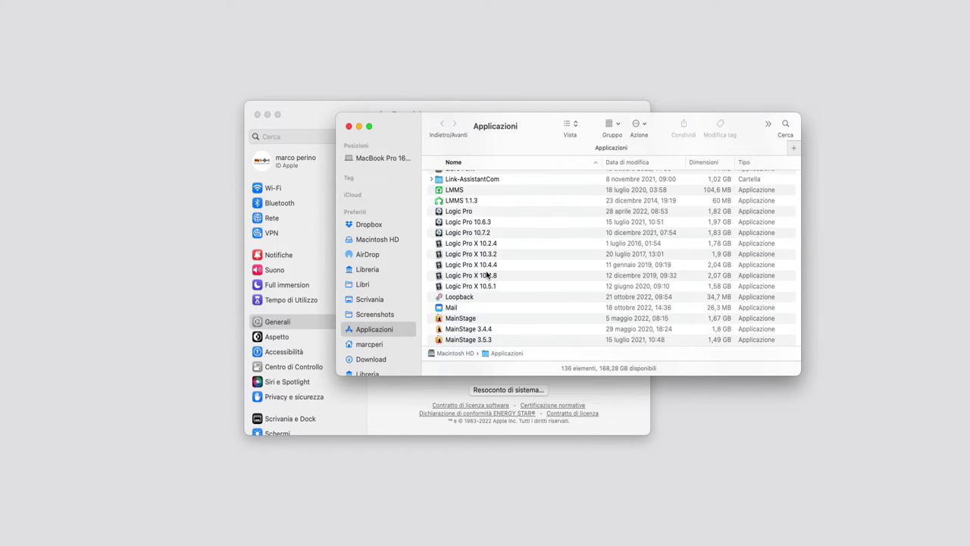
{"action": "double_click", "coordinate": [459, 212]}
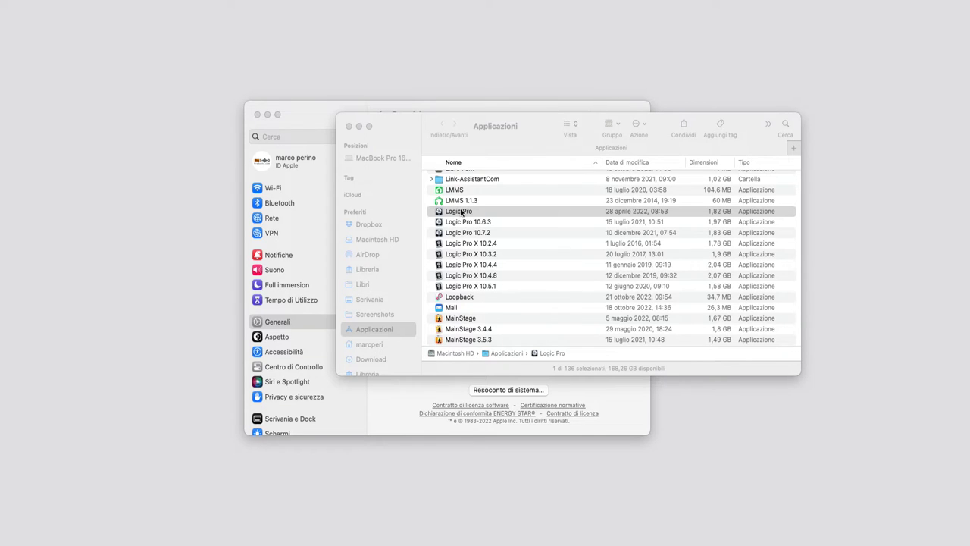
{"action": "left_click", "coordinate": [73, 1]}
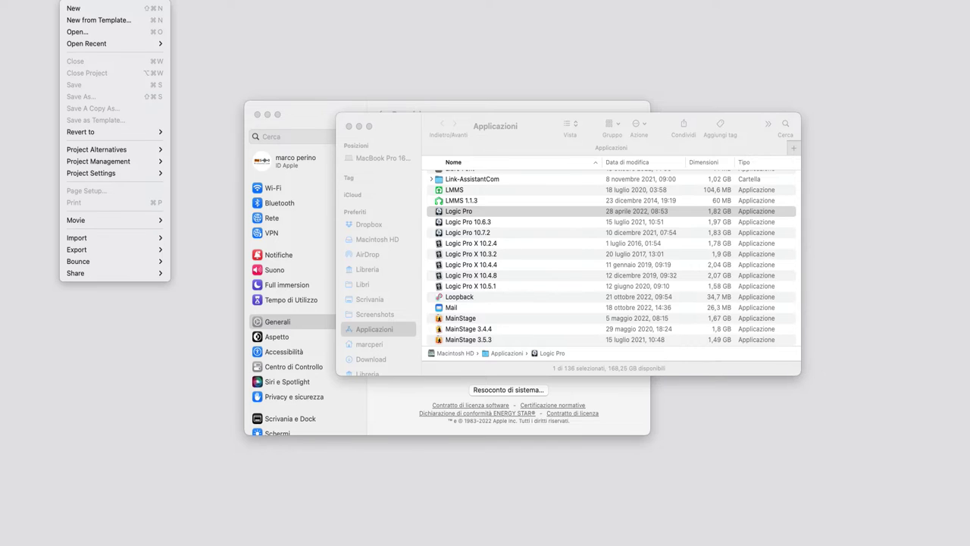
{"action": "left_click", "coordinate": [88, 21]}
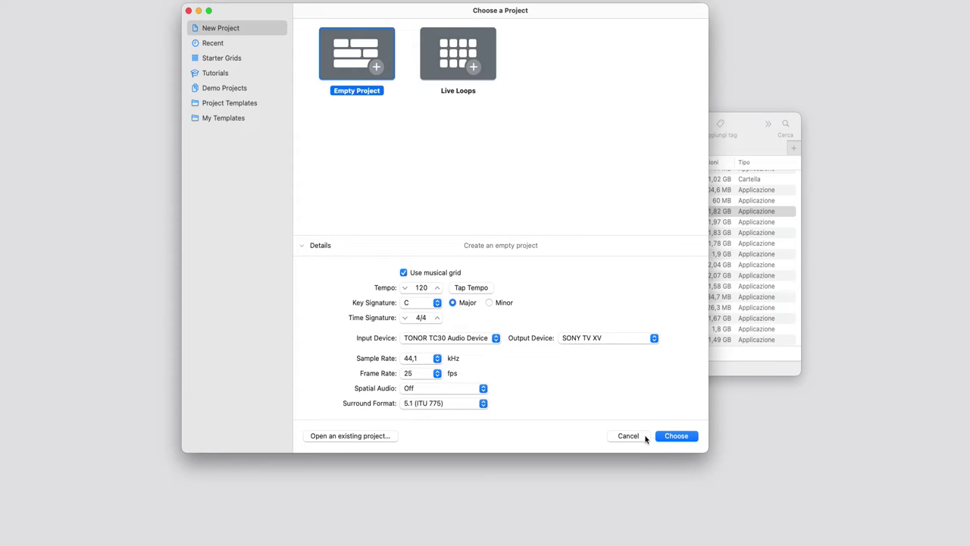
{"action": "left_click", "coordinate": [645, 438]}
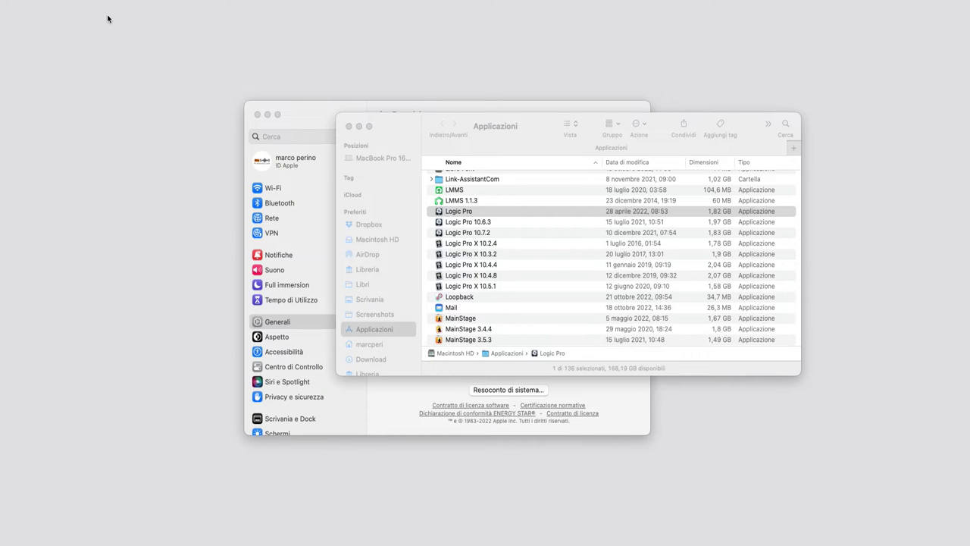
Create an empty project with one audio track on Input 1 and reset the track's pan to centre
{"action": "left_click", "coordinate": [74, 0]}
{"action": "left_click", "coordinate": [82, 20]}
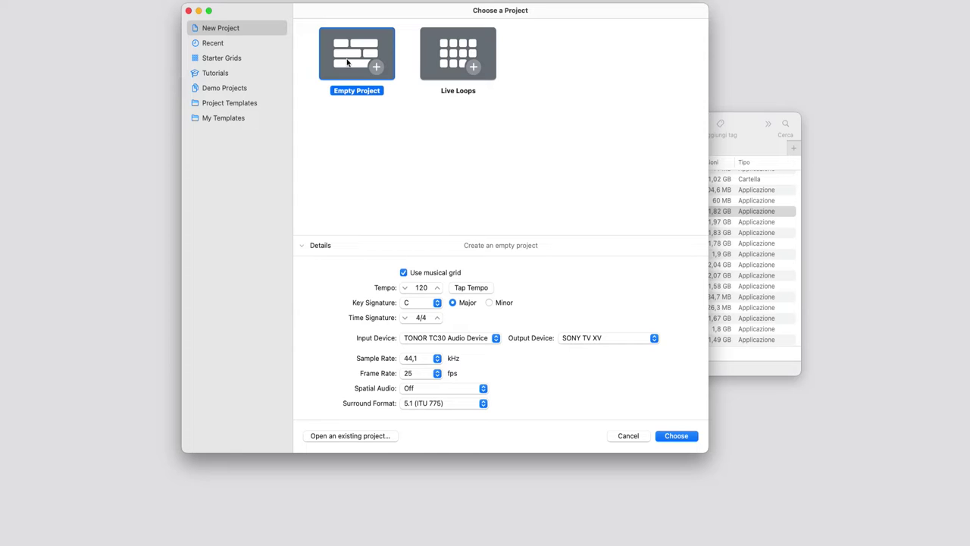
{"action": "double_click", "coordinate": [347, 63]}
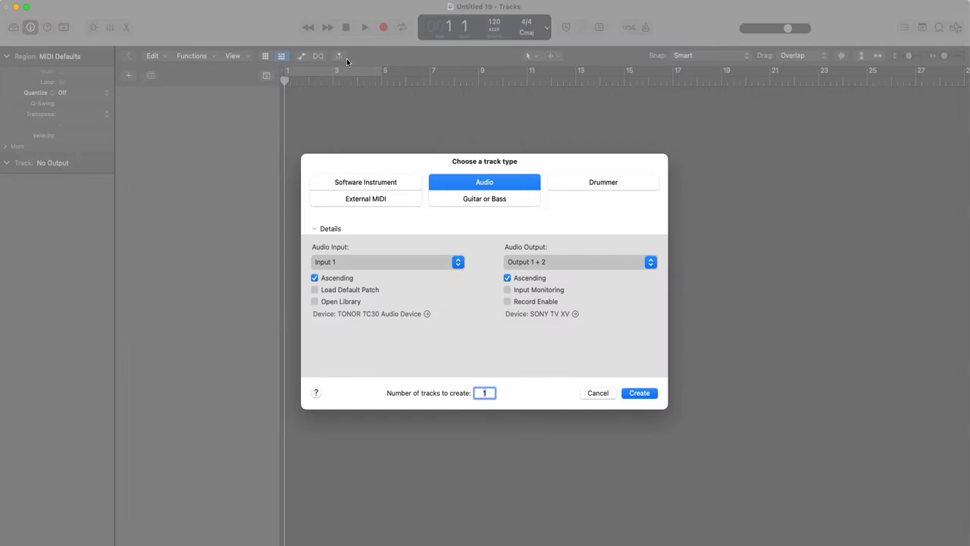
{"action": "left_click", "coordinate": [639, 395]}
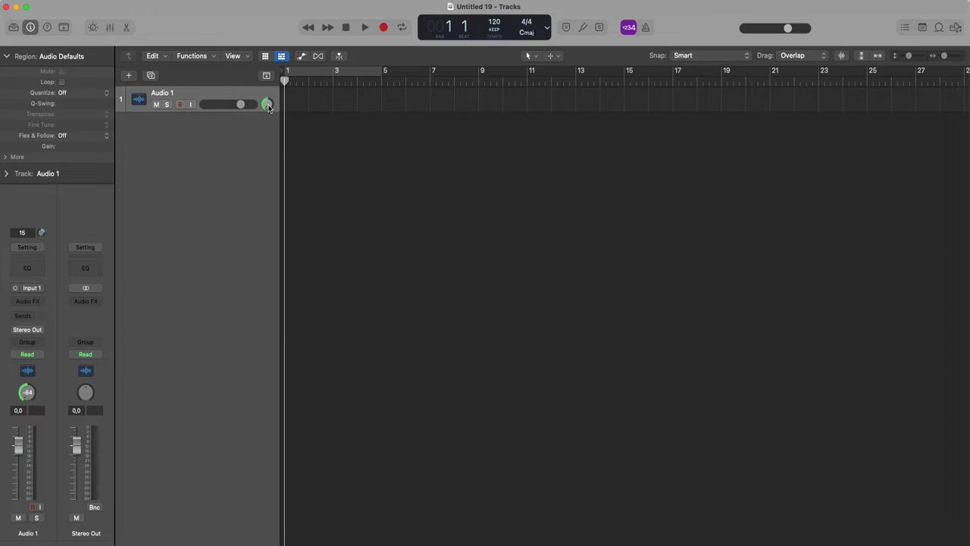
{"action": "left_click", "coordinate": [268, 104], "text": "alt"}
Display Logic Pro's version information, quit the application and close the About window
{"action": "left_click", "coordinate": [38, 1]}
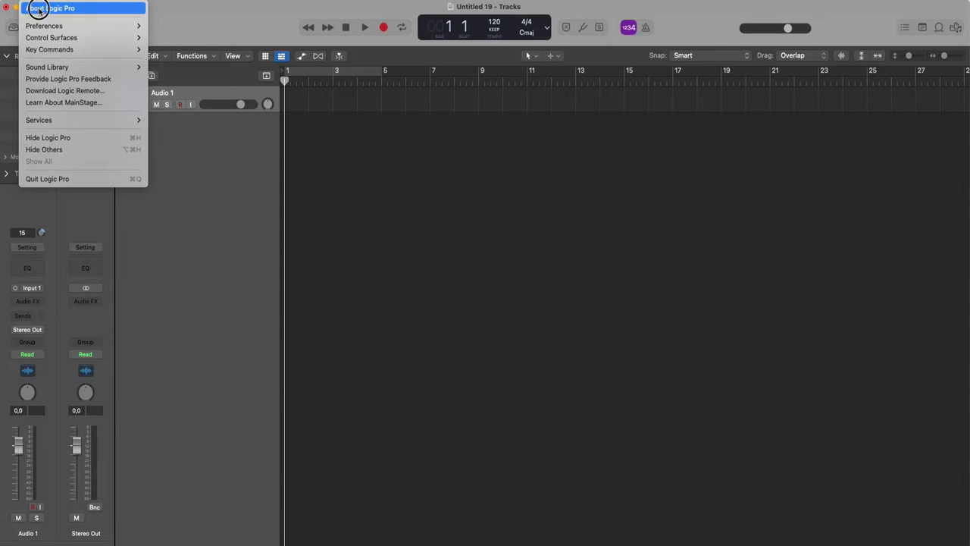
{"action": "left_click", "coordinate": [37, 7]}
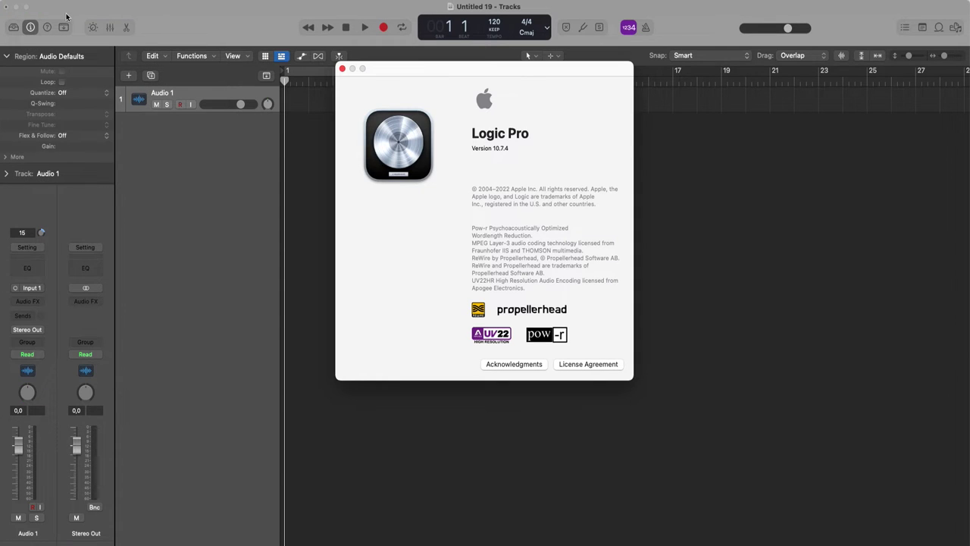
{"action": "left_click", "coordinate": [41, 5]}
{"action": "left_click", "coordinate": [64, 179]}
{"action": "left_click", "coordinate": [489, 228]}
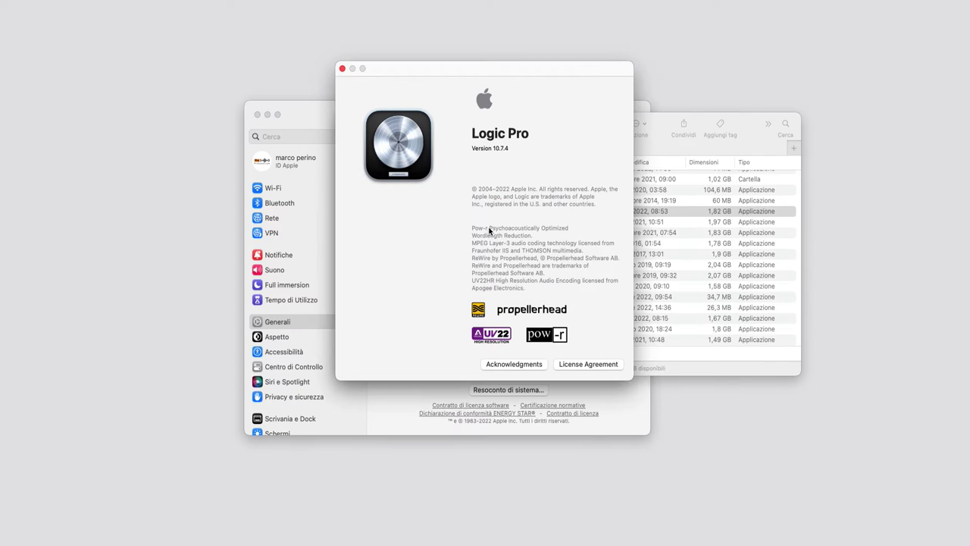
{"action": "left_click", "coordinate": [342, 69]}
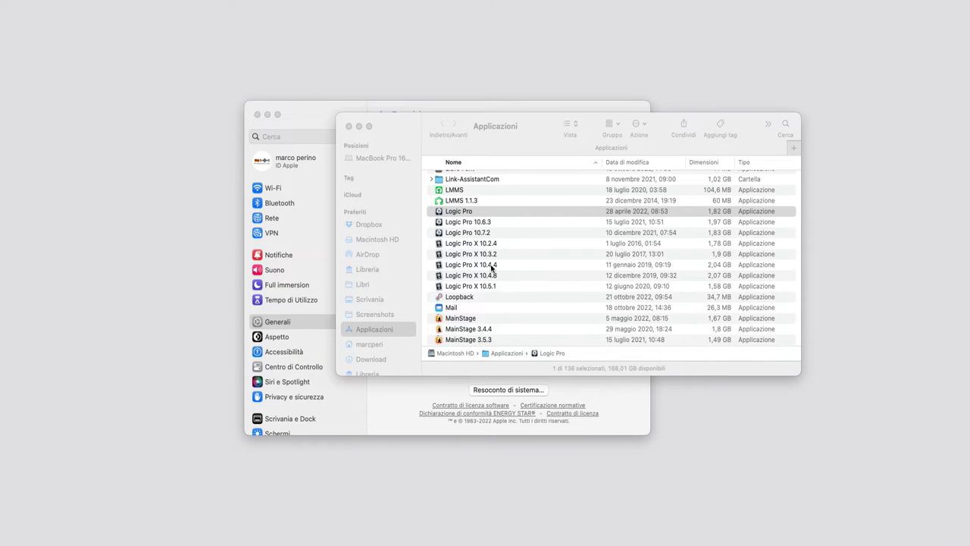
Launch Logic Pro X 10.2.4 from the Applications folder, view its version information and close the About window
{"action": "left_click", "coordinate": [498, 242]}
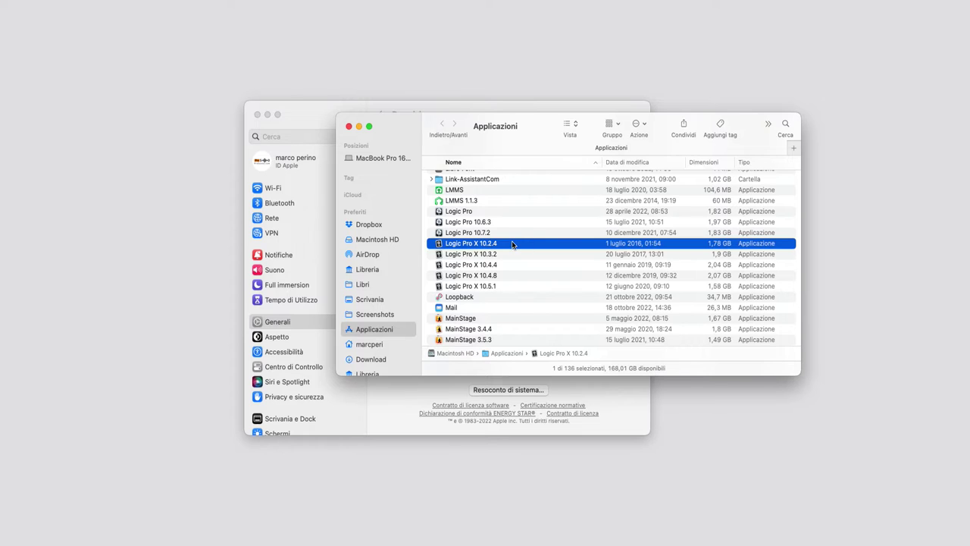
{"action": "double_click", "coordinate": [514, 245]}
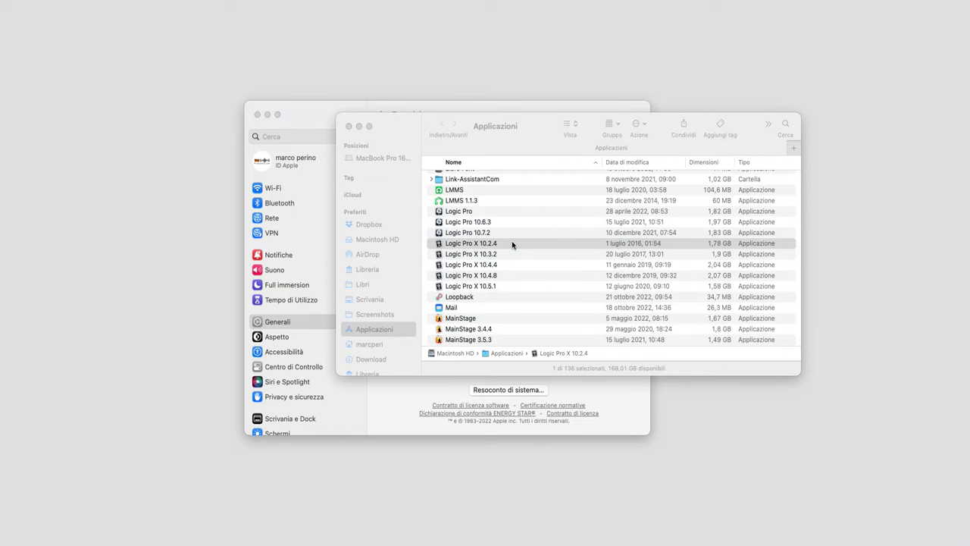
{"action": "left_click", "coordinate": [53, 2]}
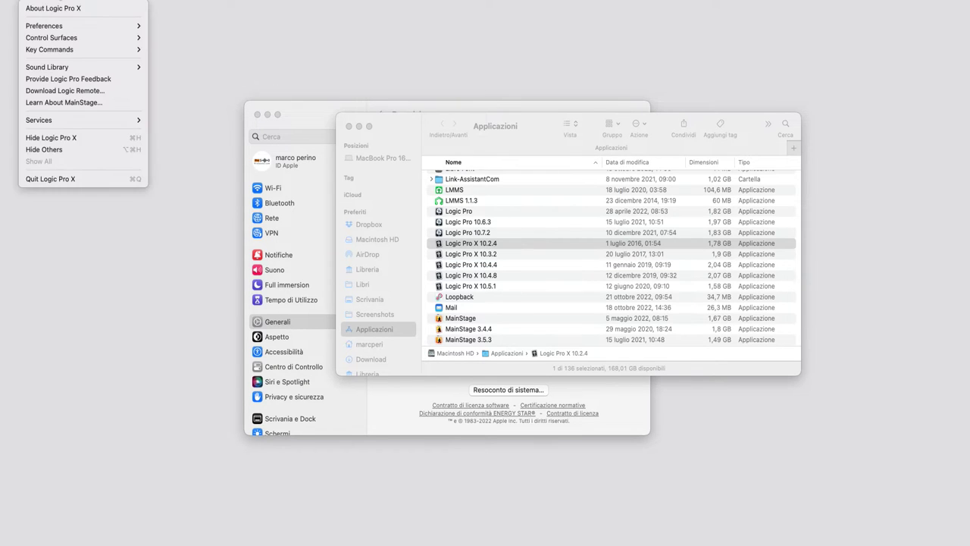
{"action": "left_click", "coordinate": [63, 12]}
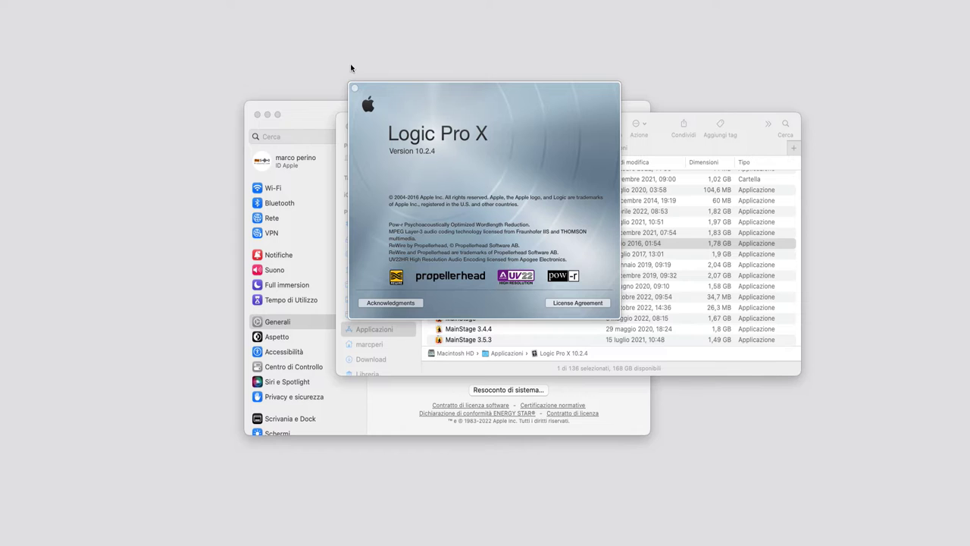
{"action": "left_click", "coordinate": [354, 89]}
Try to create a new project in Logic Pro X 10.2.4 and ignore the crash report
{"action": "left_click", "coordinate": [70, 1]}
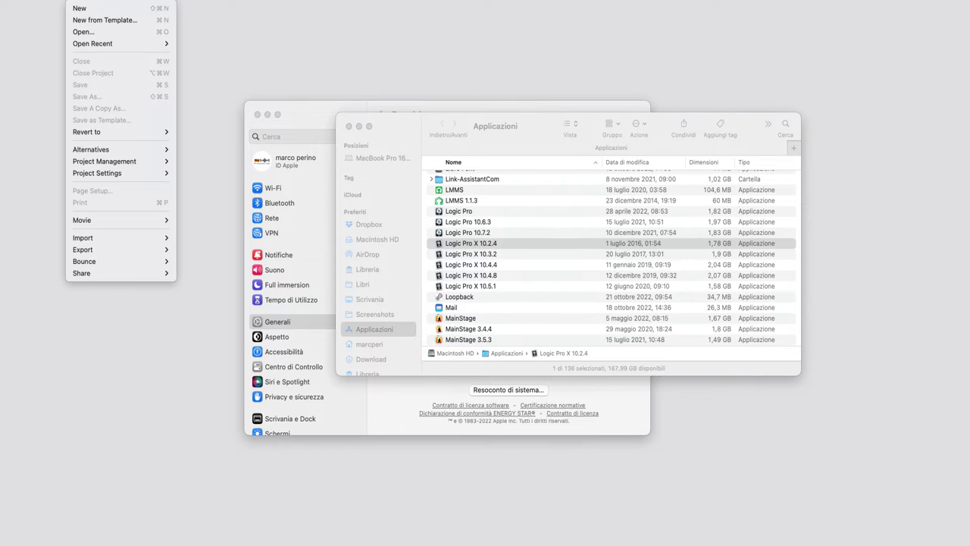
{"action": "left_click", "coordinate": [92, 11]}
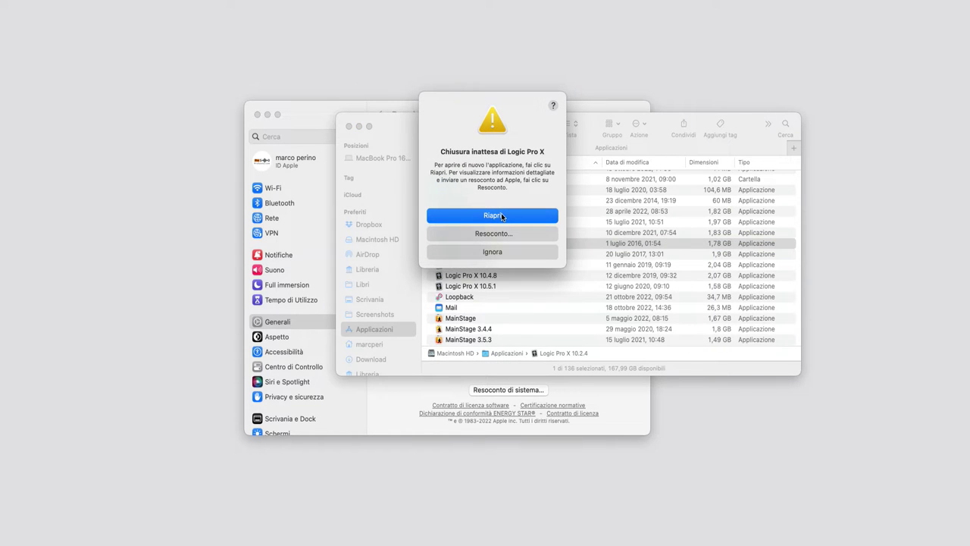
{"action": "left_click", "coordinate": [493, 252]}
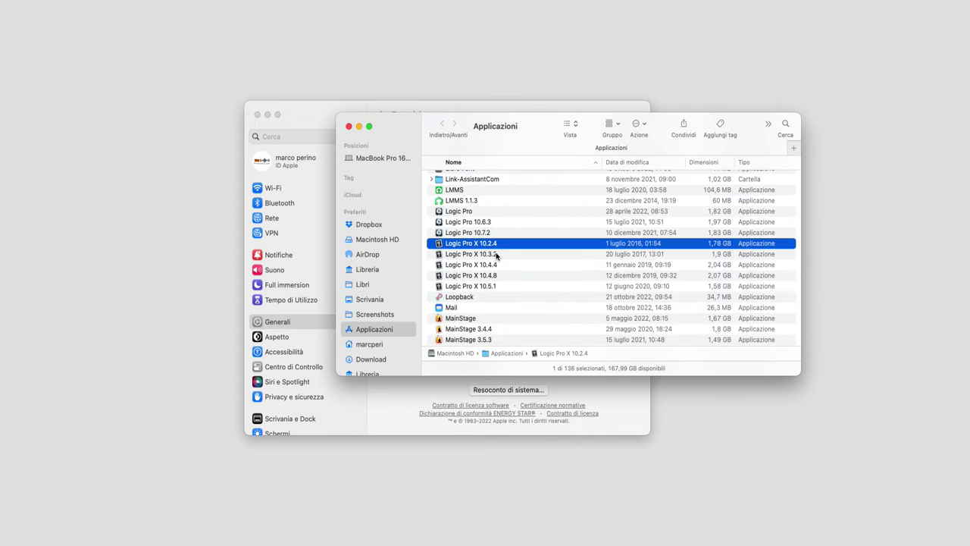
Reopen Logic Pro X 10.2.4 from the Applications folder without launching the Core Audio driver, and ignore the crash report
{"action": "right_click", "coordinate": [507, 244]}
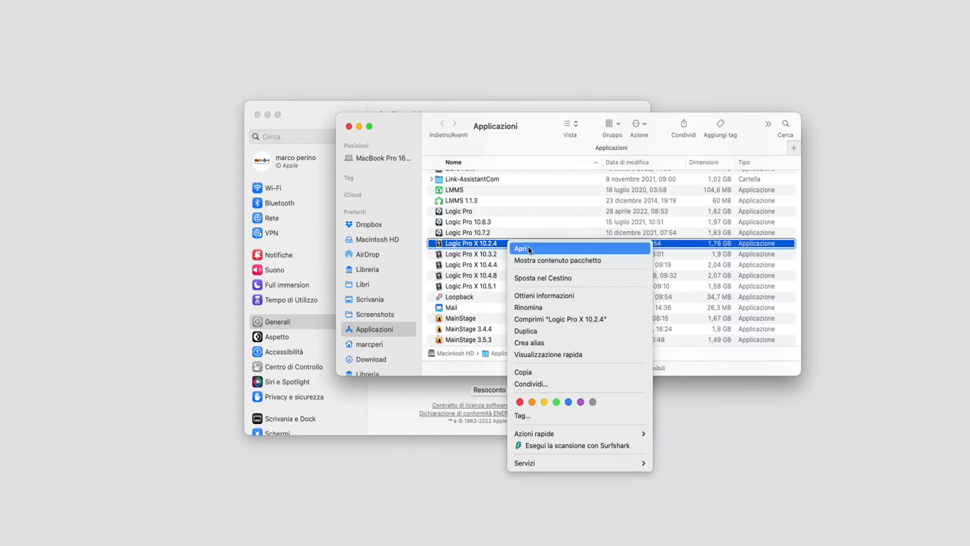
{"action": "left_click", "coordinate": [528, 249]}
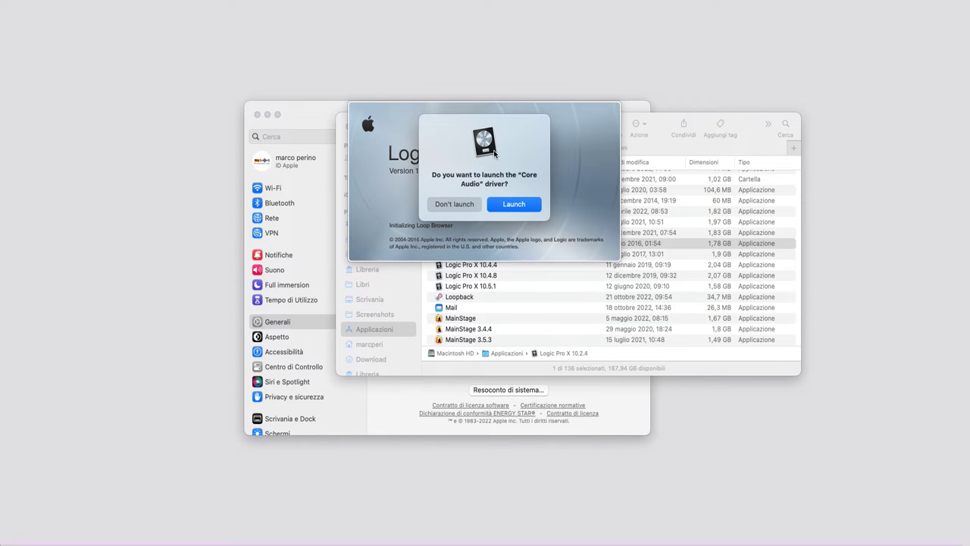
{"action": "left_click", "coordinate": [465, 205]}
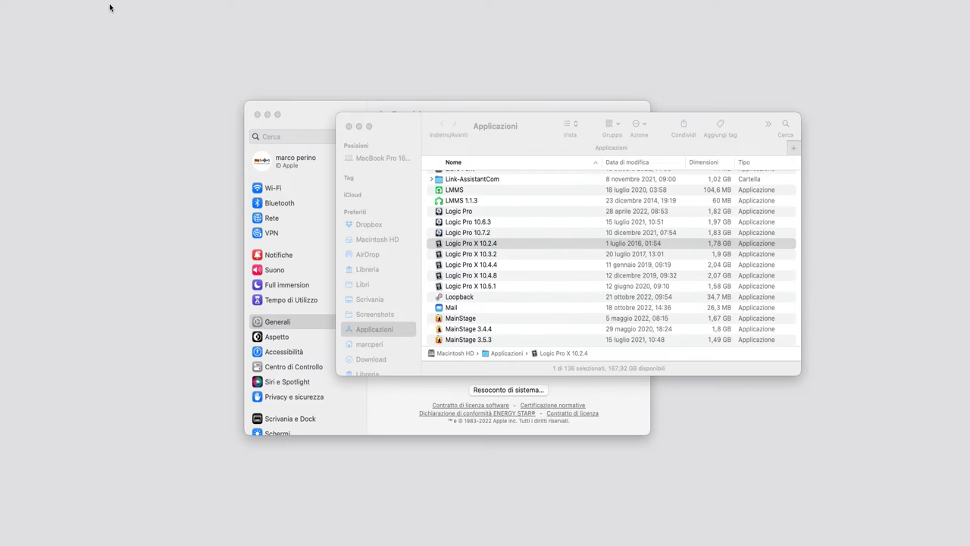
{"action": "left_click", "coordinate": [505, 253]}
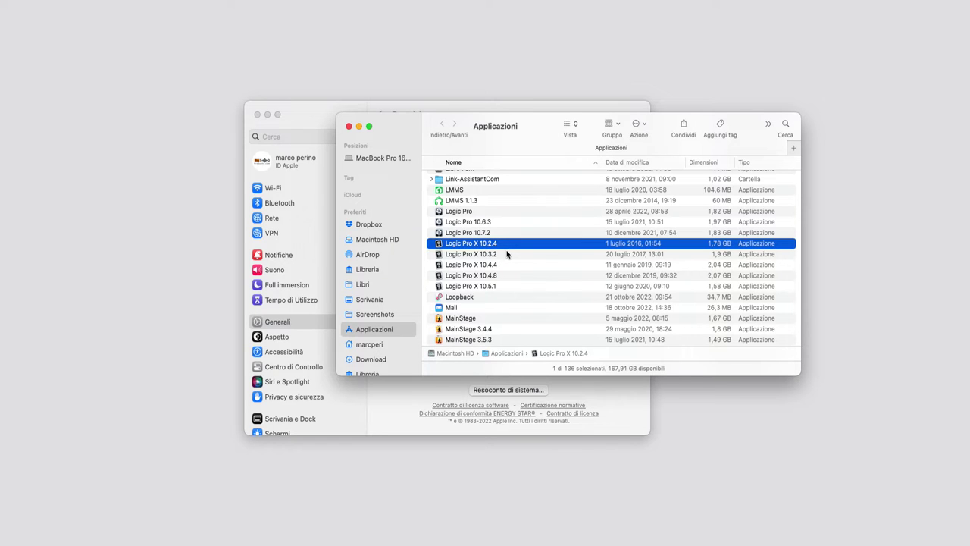
Launch Logic Pro X 10.3.2 from the Applications folder, view its version information and close the About window
{"action": "double_click", "coordinate": [508, 254]}
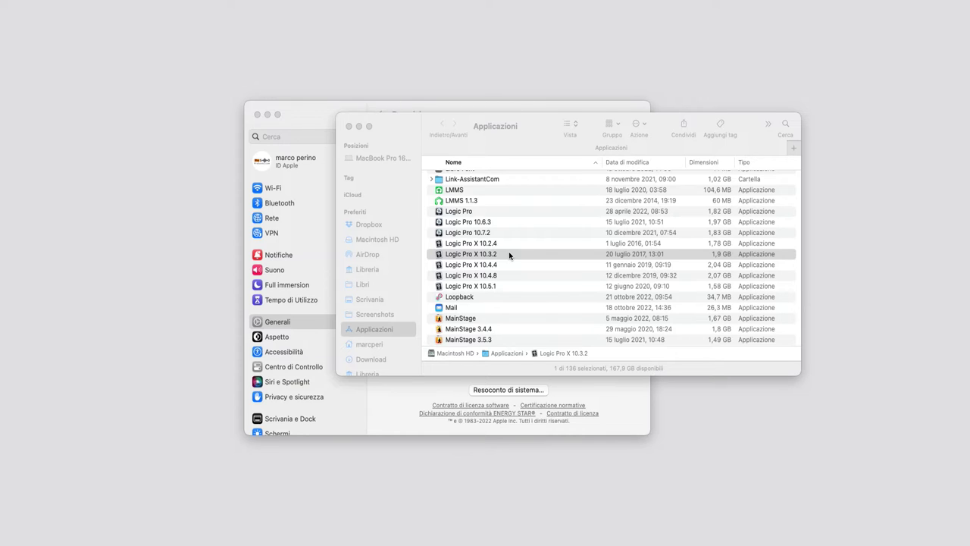
{"action": "left_click", "coordinate": [57, 1]}
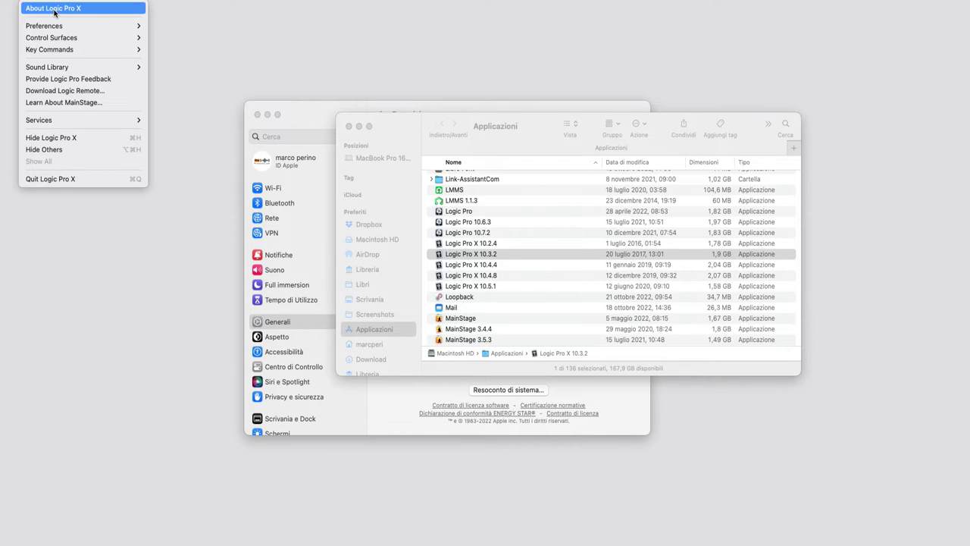
{"action": "left_click", "coordinate": [54, 8]}
{"action": "left_click", "coordinate": [352, 77]}
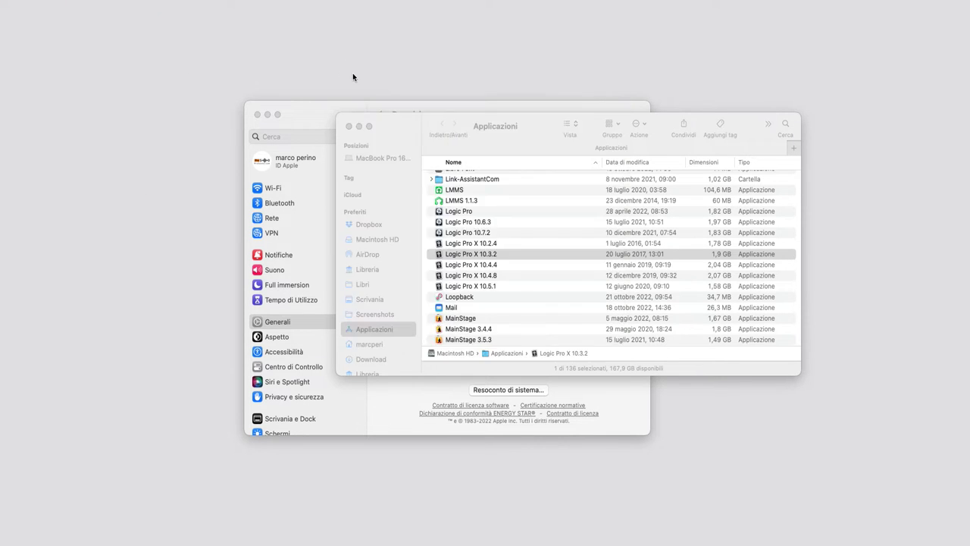
Try to create a new project in Logic Pro X 10.3.2 and ignore the crash report
{"action": "left_click", "coordinate": [75, 1]}
{"action": "left_click", "coordinate": [81, 9]}
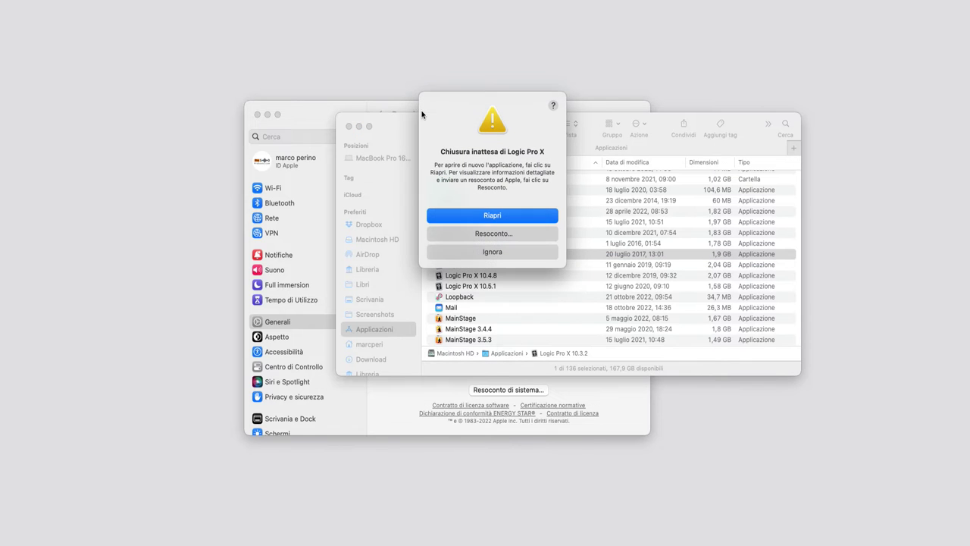
{"action": "left_click", "coordinate": [520, 252]}
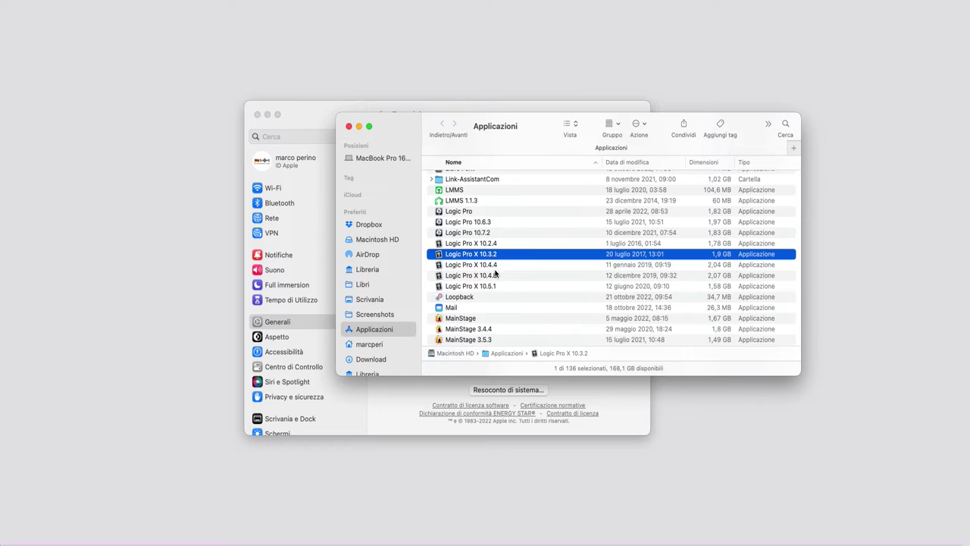
Try to launch Logic Pro X 10.4.4 from the Applications folder and ignore the crash report
{"action": "left_click", "coordinate": [496, 265]}
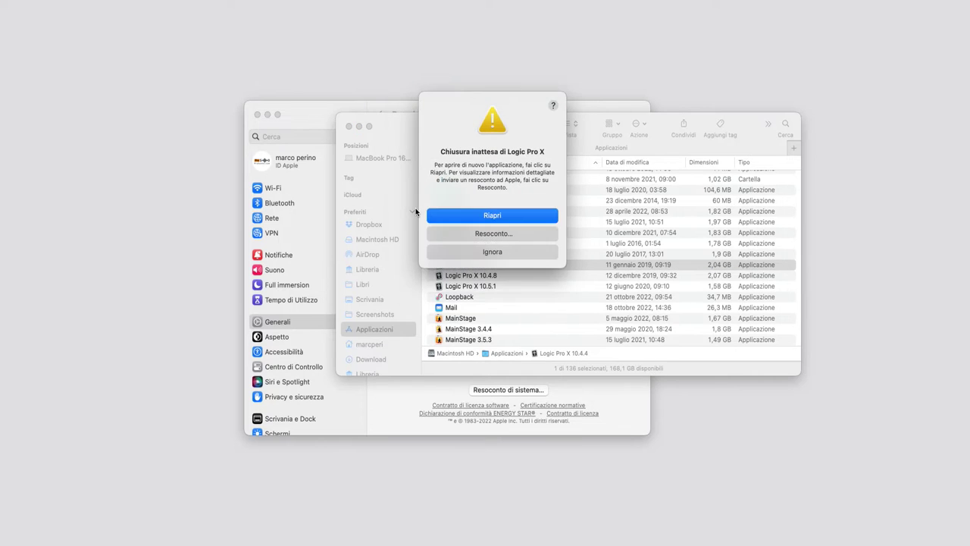
{"action": "left_click", "coordinate": [515, 252]}
Launch Logic Pro X 10.4.8 from the Applications folder, view its version information and close the About window
{"action": "left_click", "coordinate": [491, 275]}
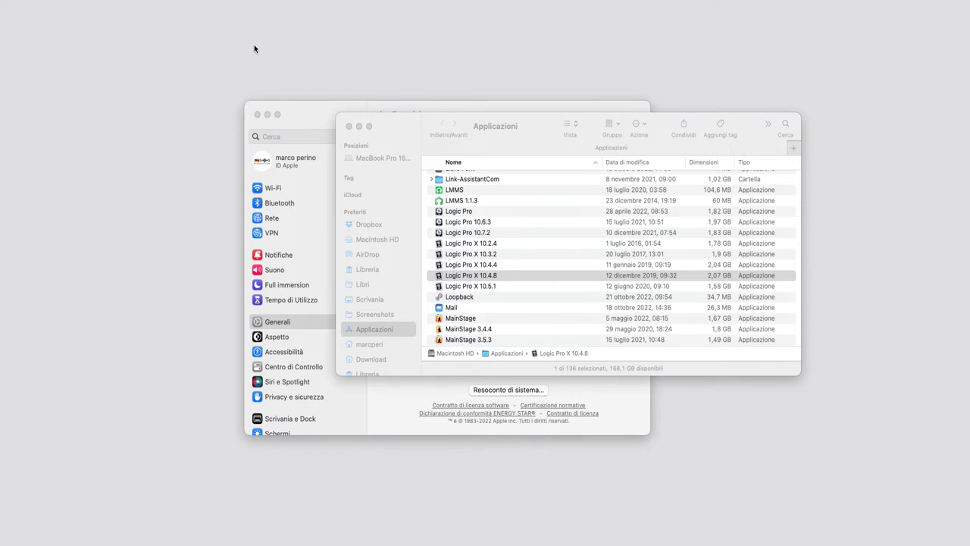
{"action": "left_click", "coordinate": [49, 0]}
{"action": "left_click", "coordinate": [54, 8]}
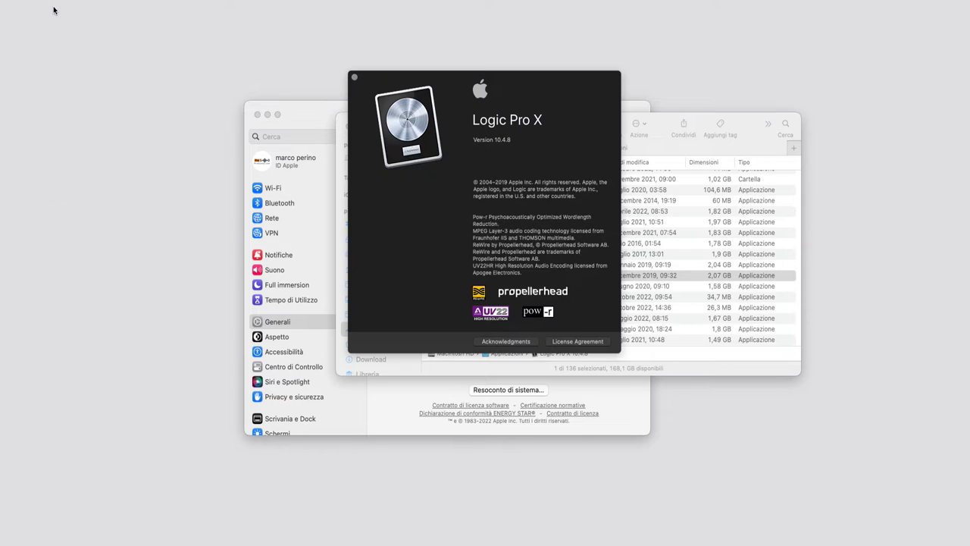
{"action": "left_click", "coordinate": [354, 78]}
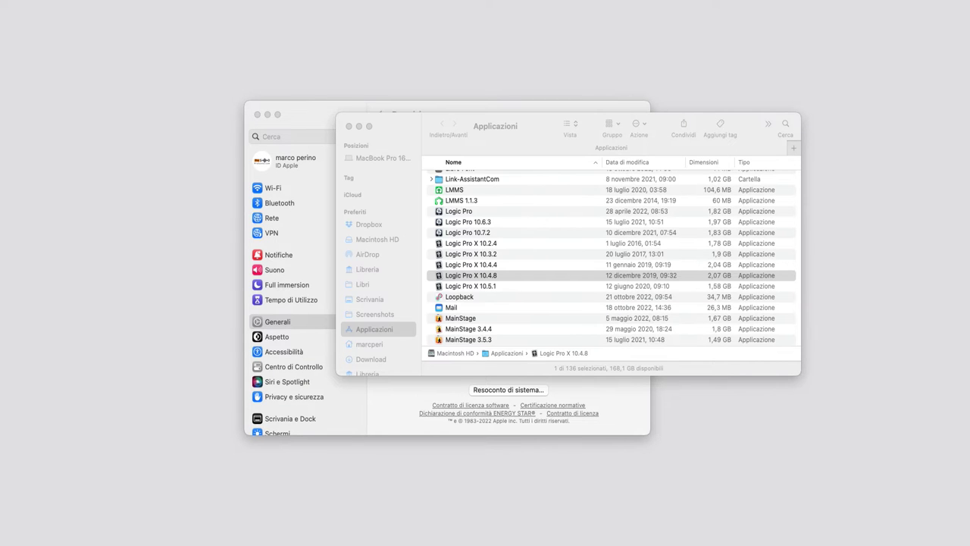
Create a new project in Logic Pro X 10.4.8 with one Audio track and reset the track's pan to center
{"action": "left_click", "coordinate": [72, 0]}
{"action": "left_click", "coordinate": [85, 10]}
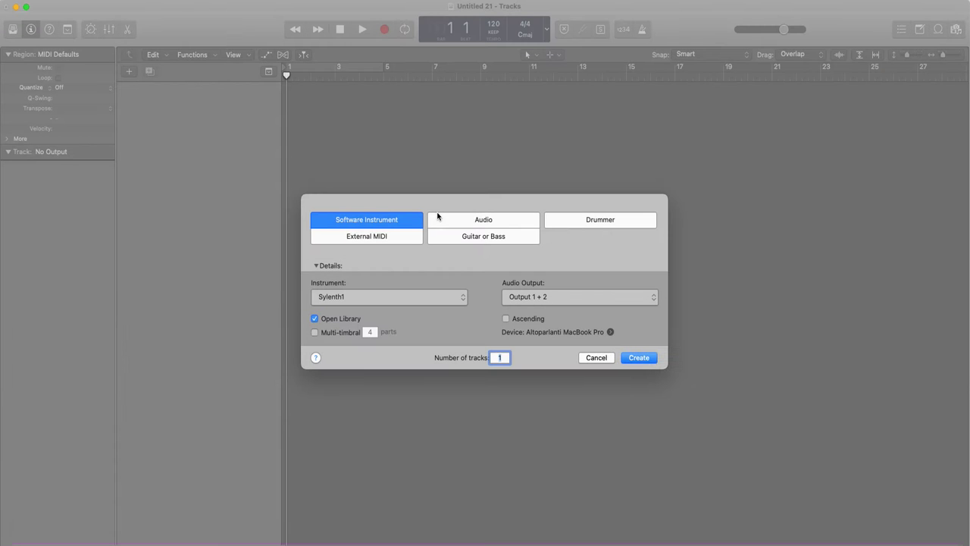
{"action": "left_click", "coordinate": [479, 223]}
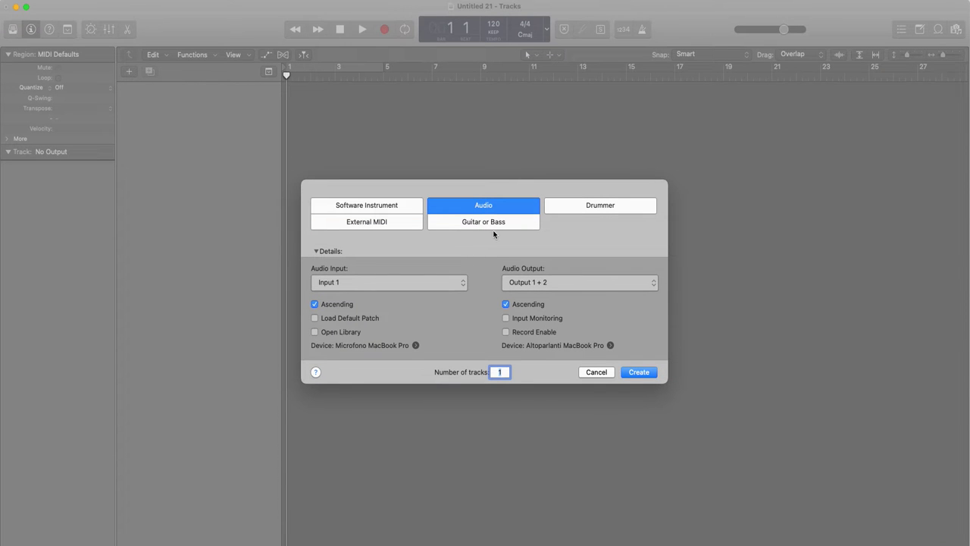
{"action": "left_click", "coordinate": [639, 372]}
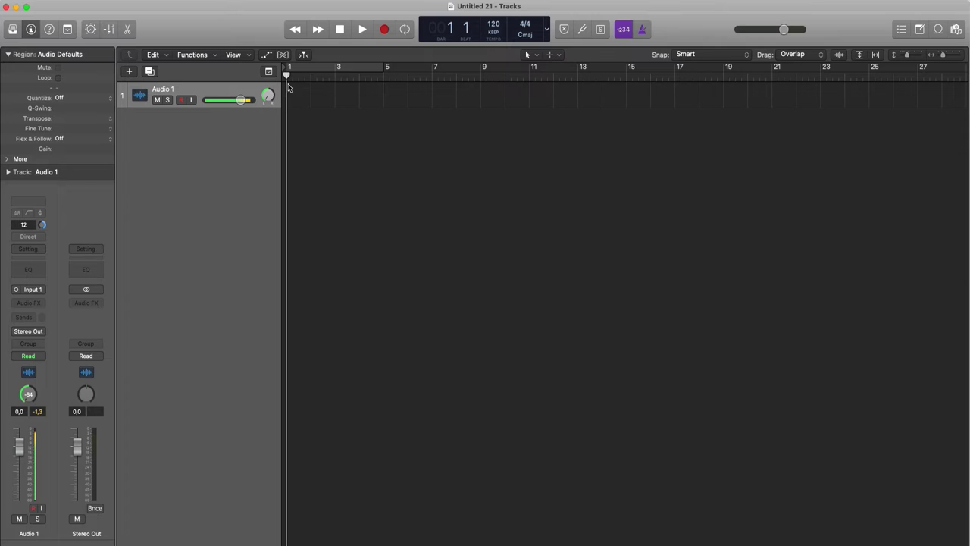
{"action": "left_click", "coordinate": [271, 99], "text": "alt"}
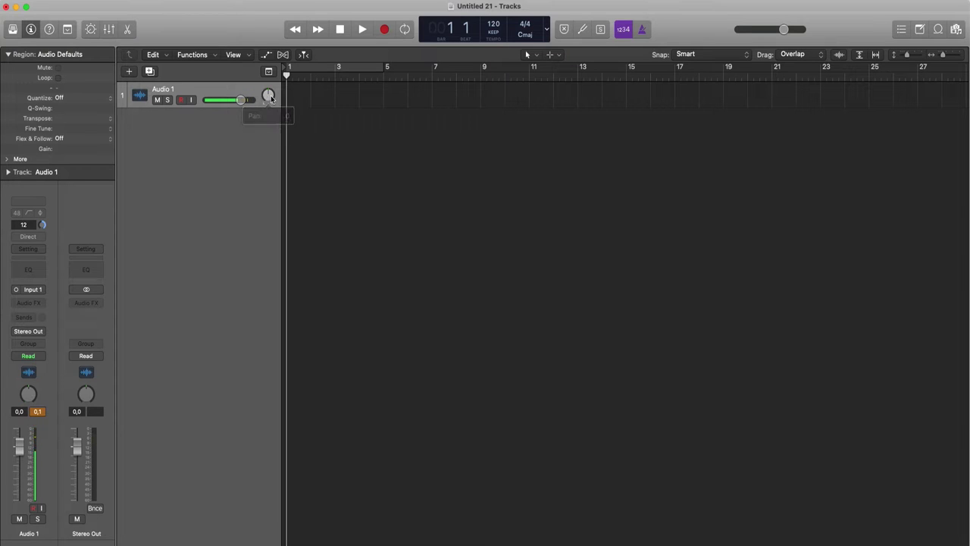
Close the current project without saving and open the demo project Beck - Colors through New from Template
{"action": "left_click", "coordinate": [311, 2]}
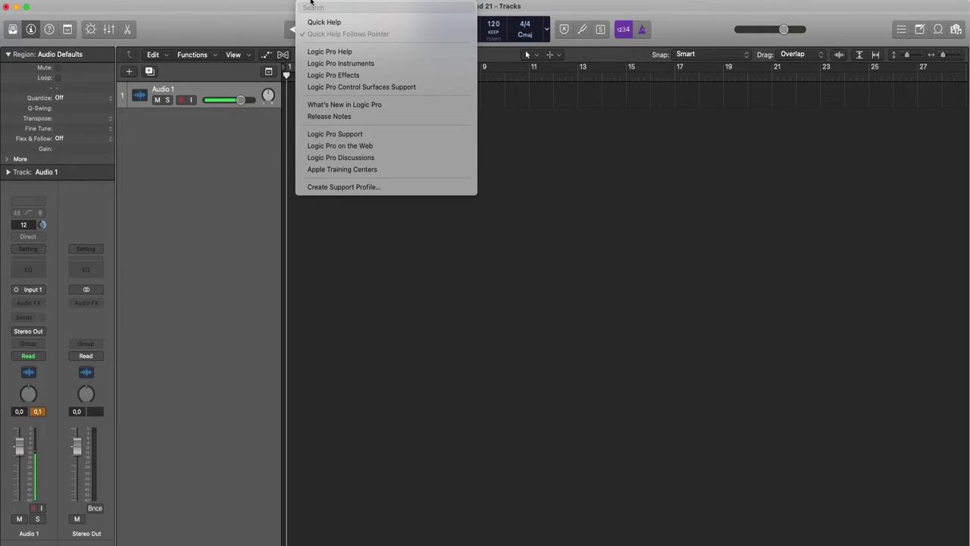
{"action": "mouse_move", "coordinate": [76, 2]}
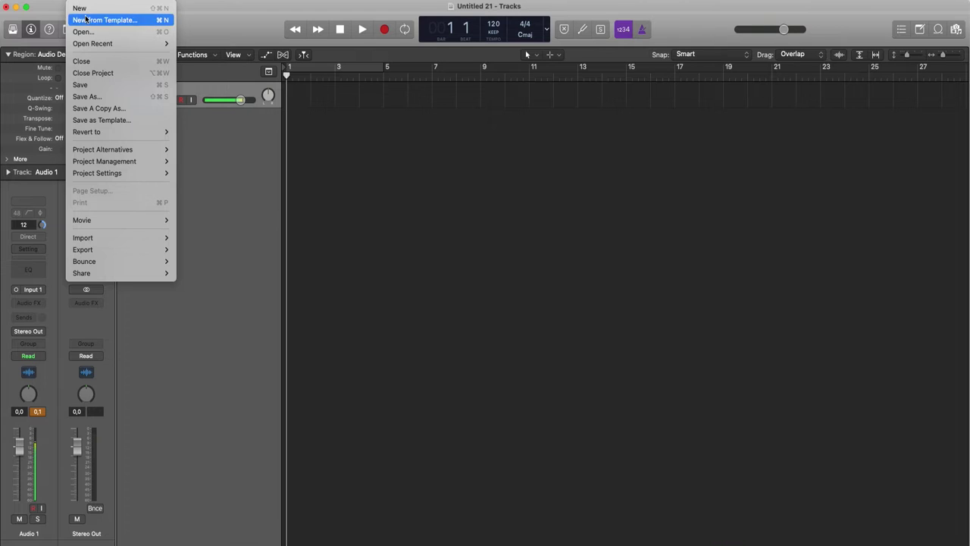
{"action": "left_click", "coordinate": [86, 19]}
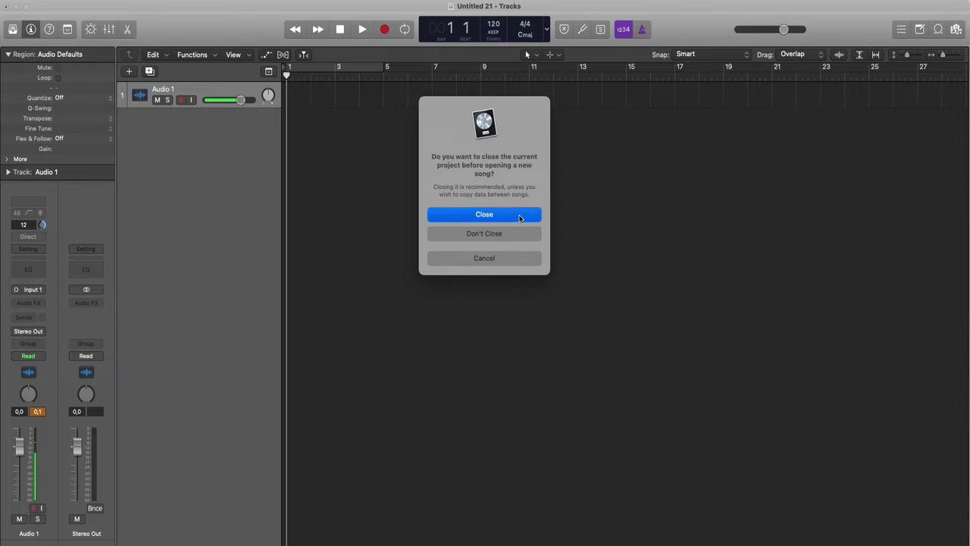
{"action": "left_click", "coordinate": [519, 218]}
{"action": "left_click", "coordinate": [500, 227]}
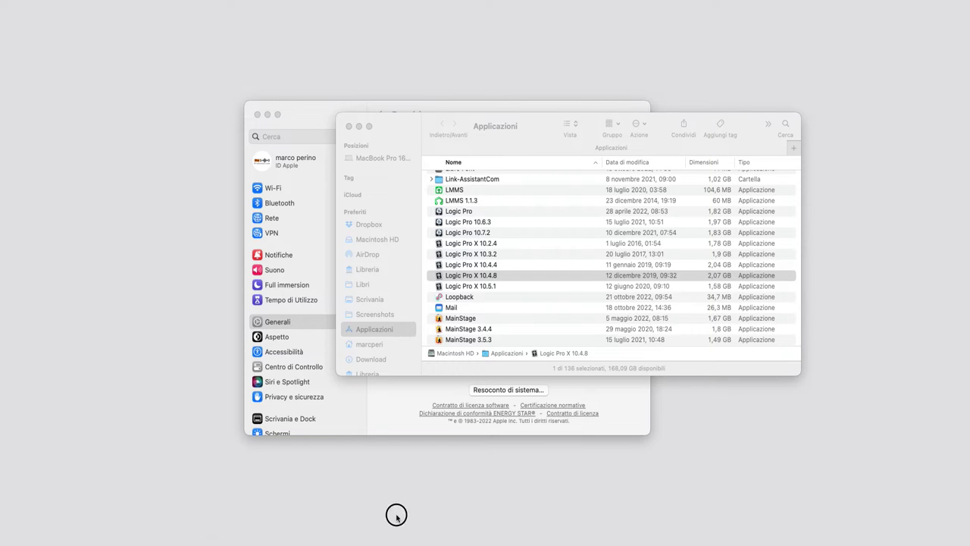
{"action": "left_click", "coordinate": [236, 248]}
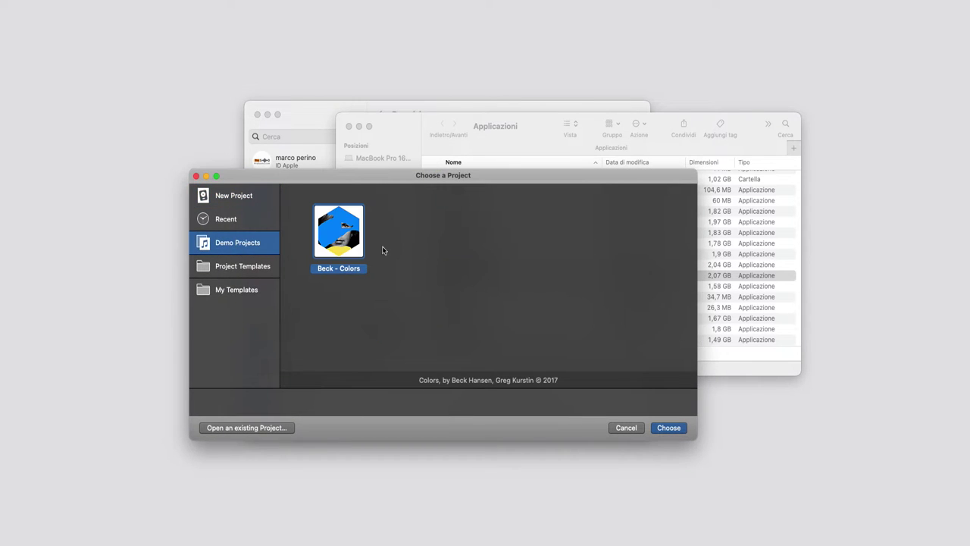
{"action": "left_click", "coordinate": [669, 428]}
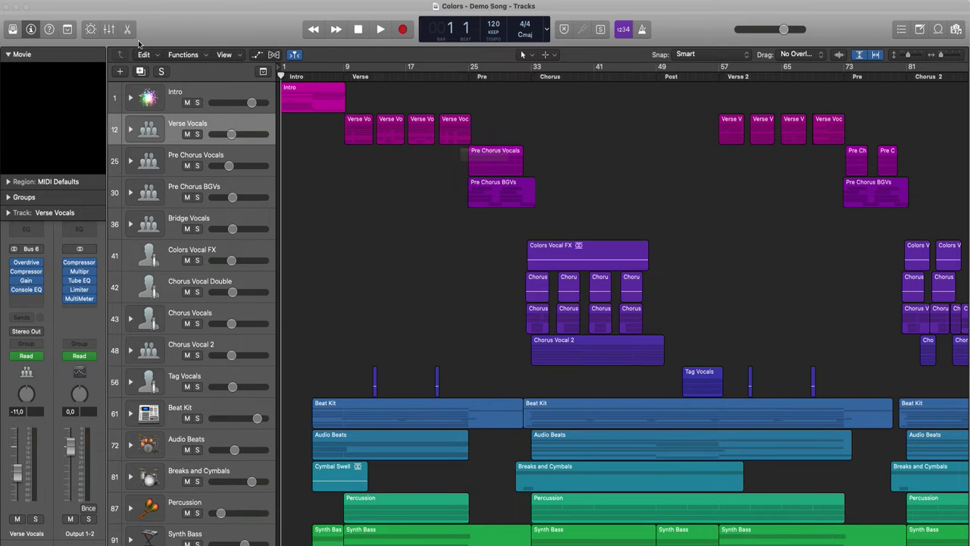
Quit Logic Pro X 10.4.8 without saving the Colors demo song
{"action": "key", "text": "super+s"}
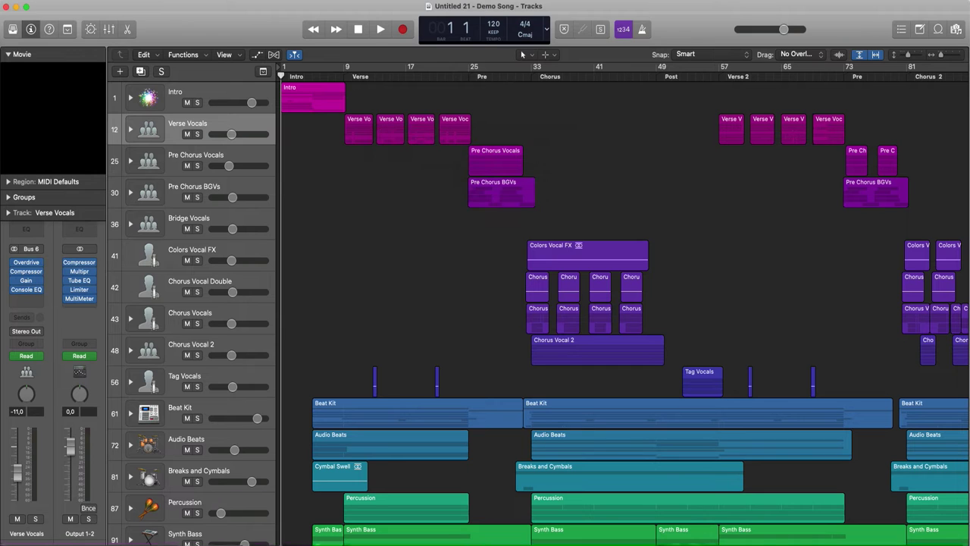
{"action": "left_click", "coordinate": [46, 1]}
{"action": "left_click", "coordinate": [90, 181]}
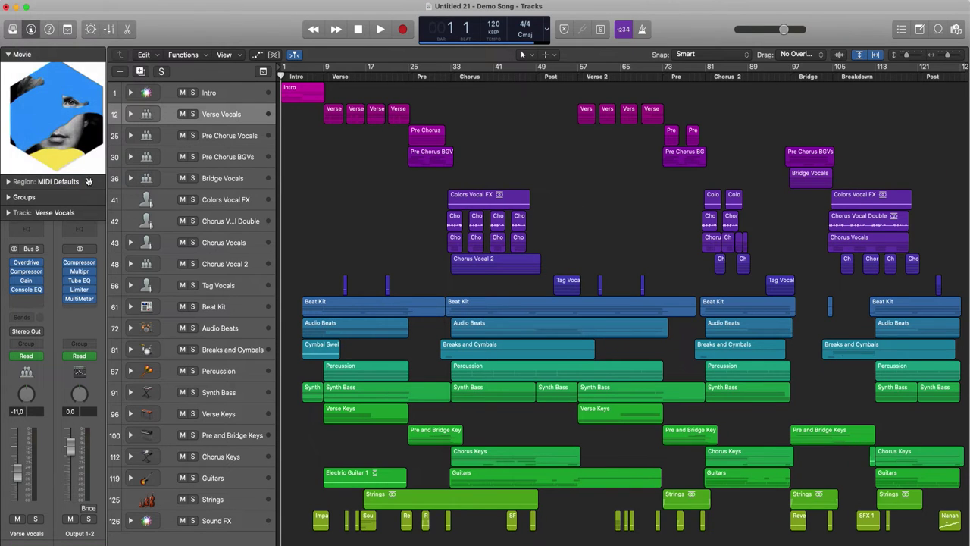
{"action": "left_click", "coordinate": [528, 229]}
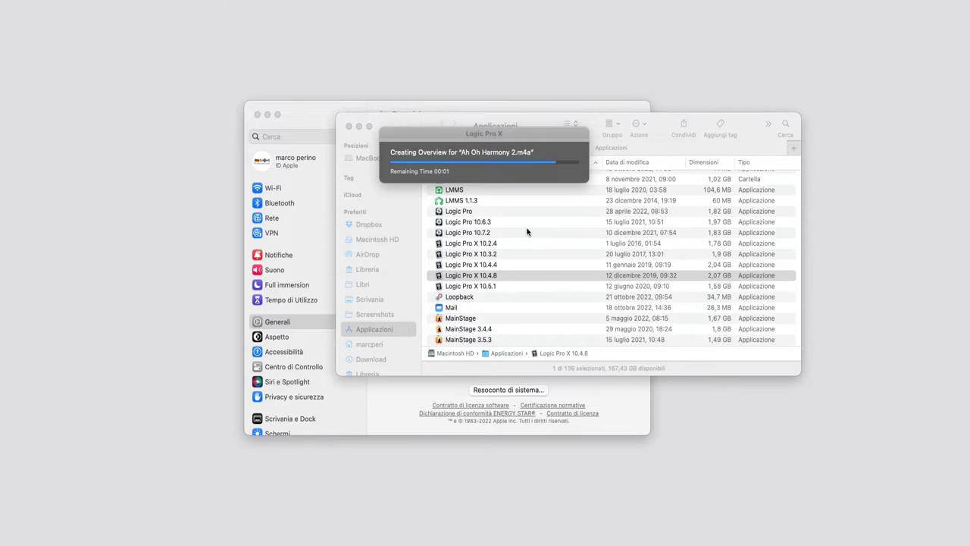
Launch Logic Pro X 10.5.1 from the Applications folder, view its version information and close the About window
{"action": "left_click", "coordinate": [498, 285]}
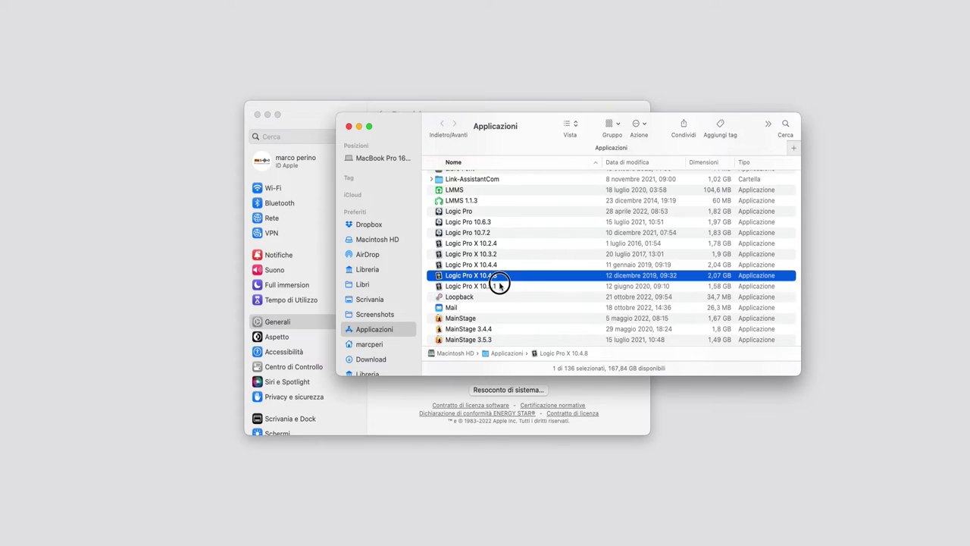
{"action": "left_click", "coordinate": [514, 286]}
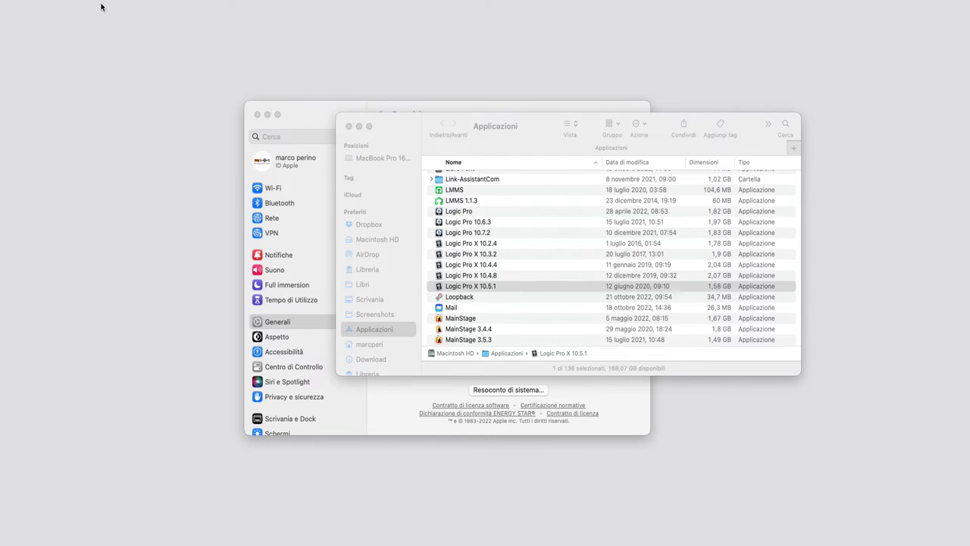
{"action": "left_click", "coordinate": [54, 2]}
{"action": "left_click", "coordinate": [54, 10]}
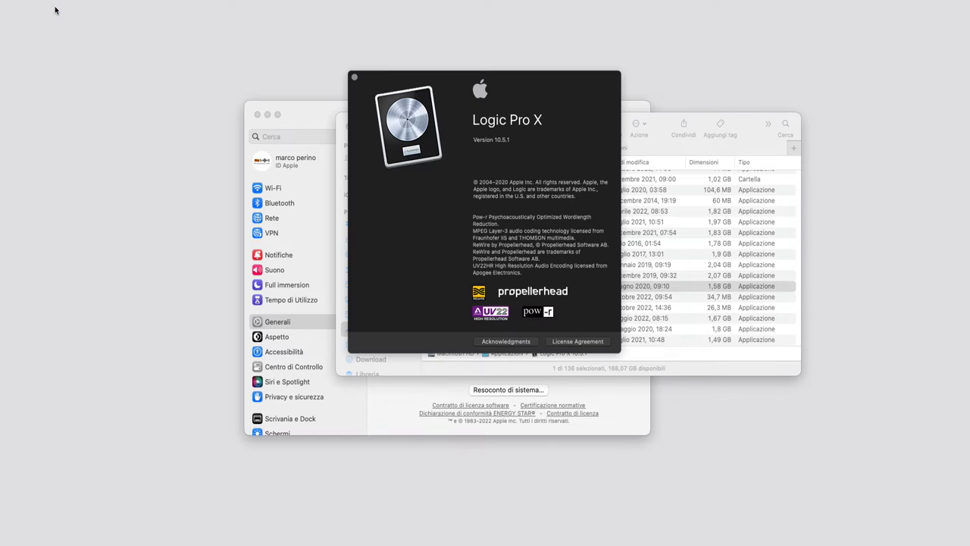
{"action": "left_click", "coordinate": [354, 77]}
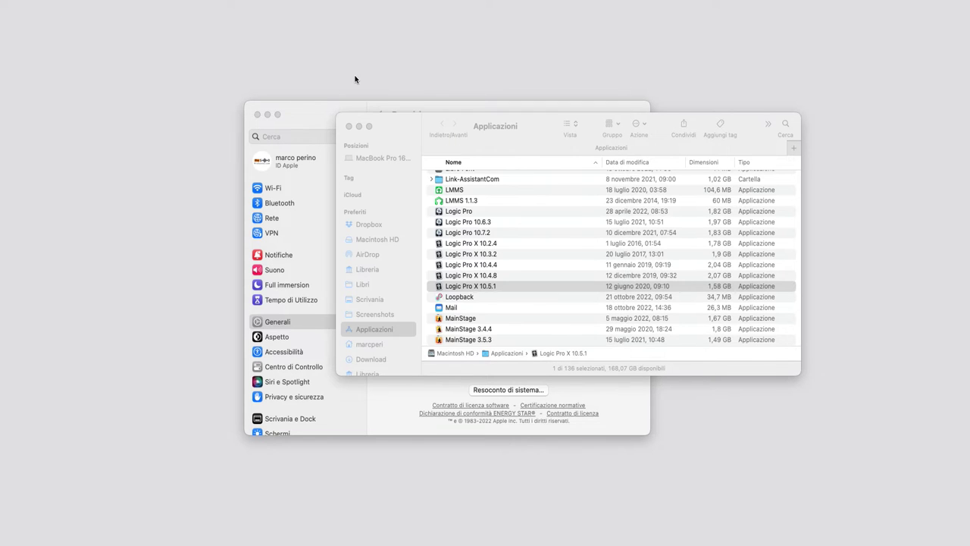
Create a new project in Logic Pro X 10.5.1 with one Audio track and reset the track's pan to center
{"action": "left_click", "coordinate": [85, 1]}
{"action": "left_click", "coordinate": [87, 7]}
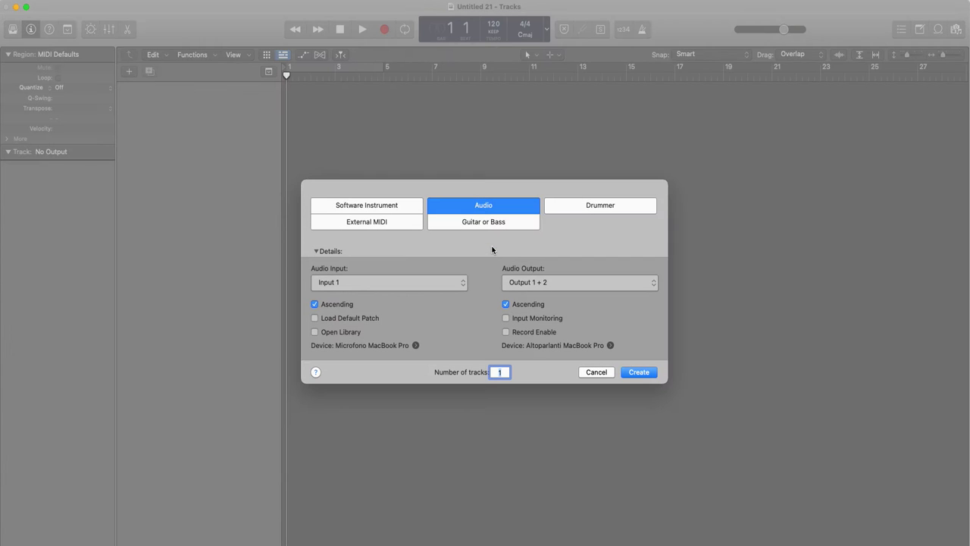
{"action": "left_click", "coordinate": [636, 372]}
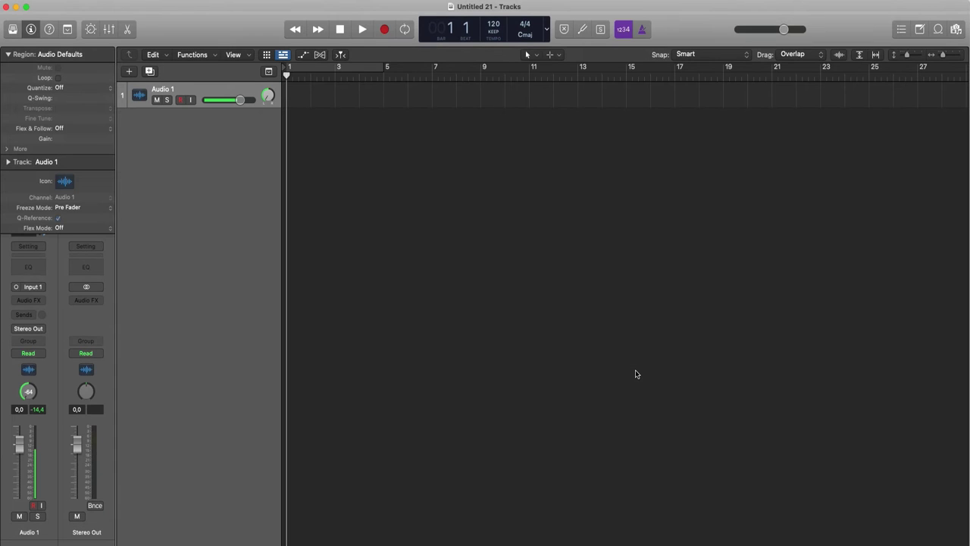
{"action": "left_click", "coordinate": [267, 95], "text": "alt"}
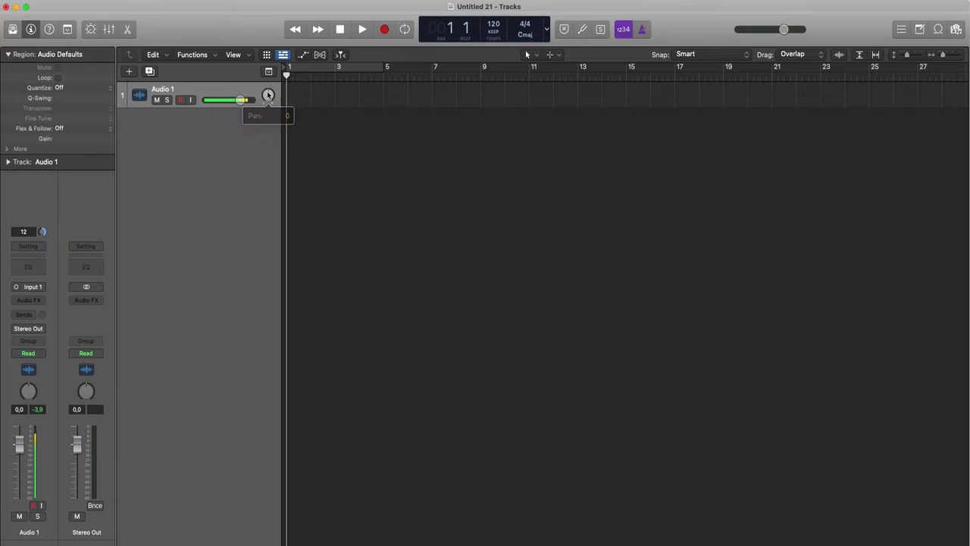
Start a new project from a template, closing the current project without saving it
{"action": "left_click", "coordinate": [78, 1]}
{"action": "left_click", "coordinate": [99, 23]}
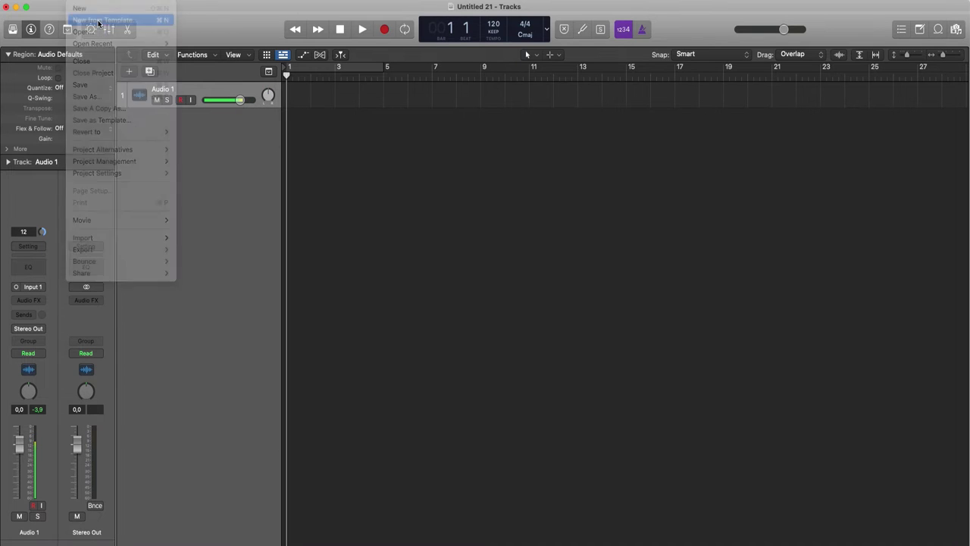
{"action": "left_click", "coordinate": [498, 217]}
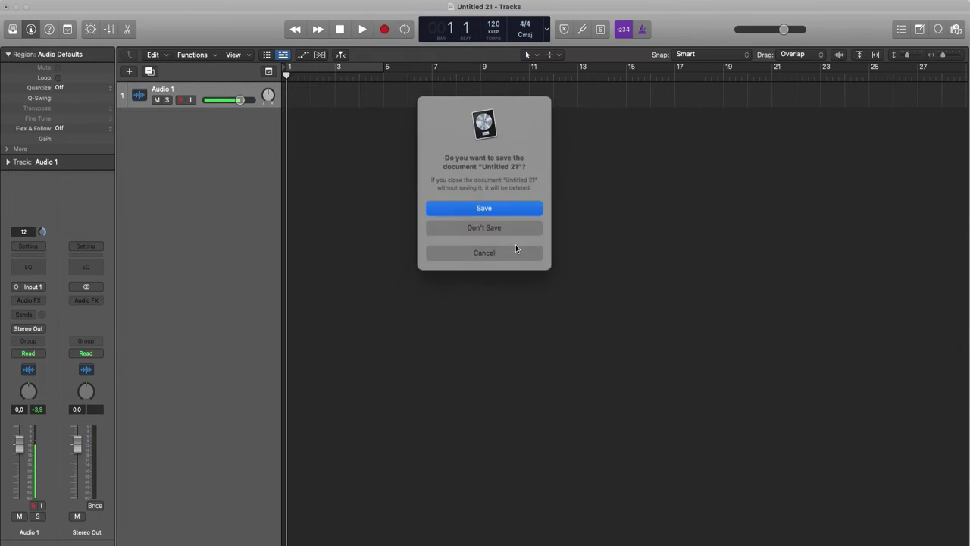
{"action": "left_click", "coordinate": [523, 226]}
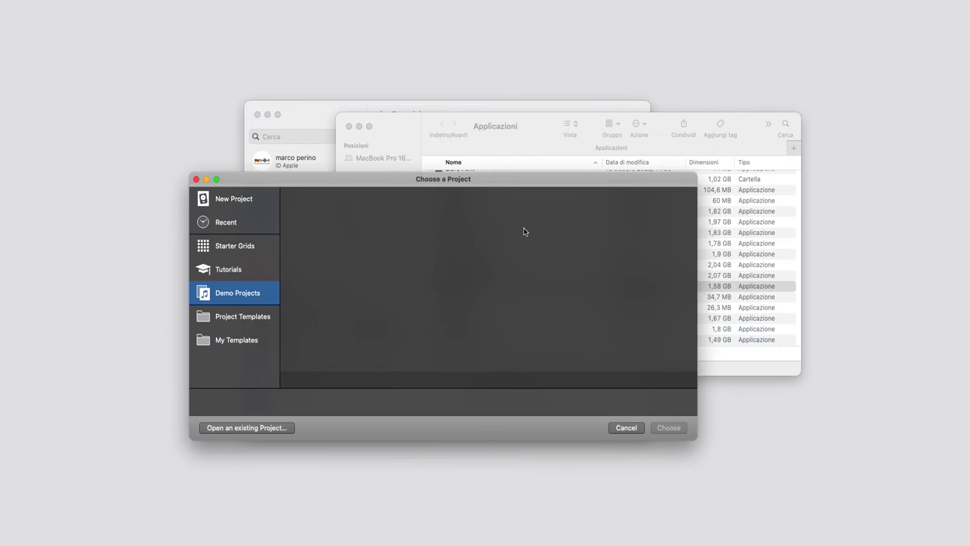
Look through the Project Templates, Demo Projects, Tutorials, Starter Grids, Recent and New Project categories, and close the project chooser
{"action": "left_click", "coordinate": [246, 318]}
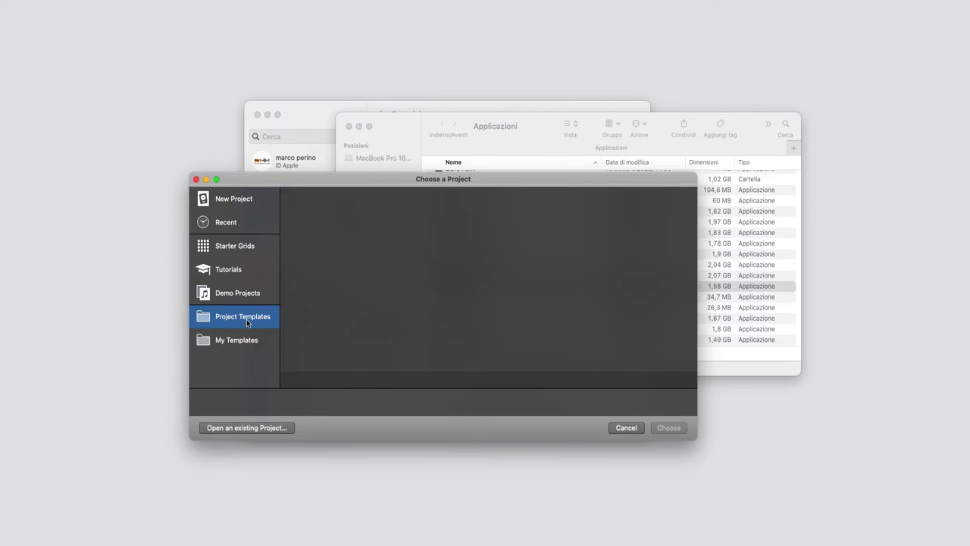
{"action": "left_click", "coordinate": [244, 295]}
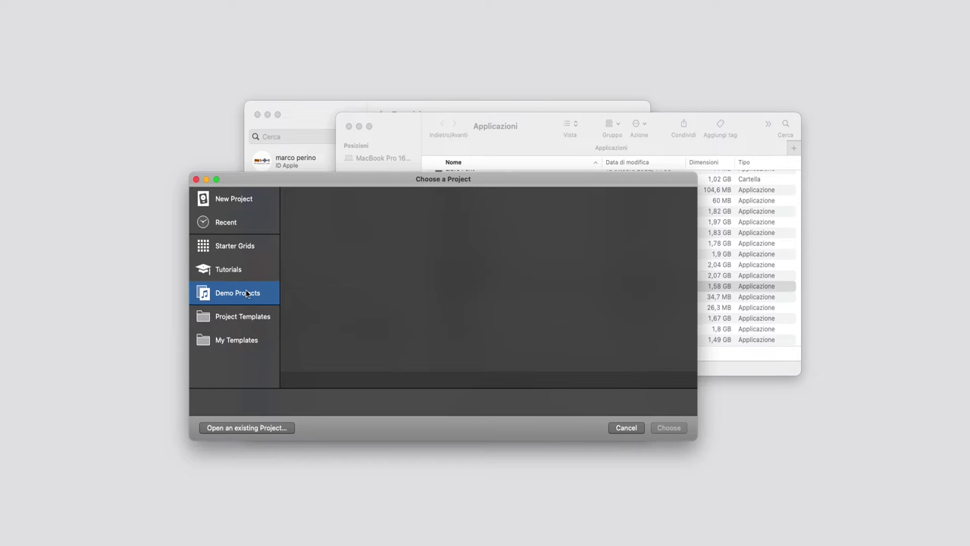
{"action": "left_click", "coordinate": [240, 270]}
{"action": "left_click", "coordinate": [239, 251]}
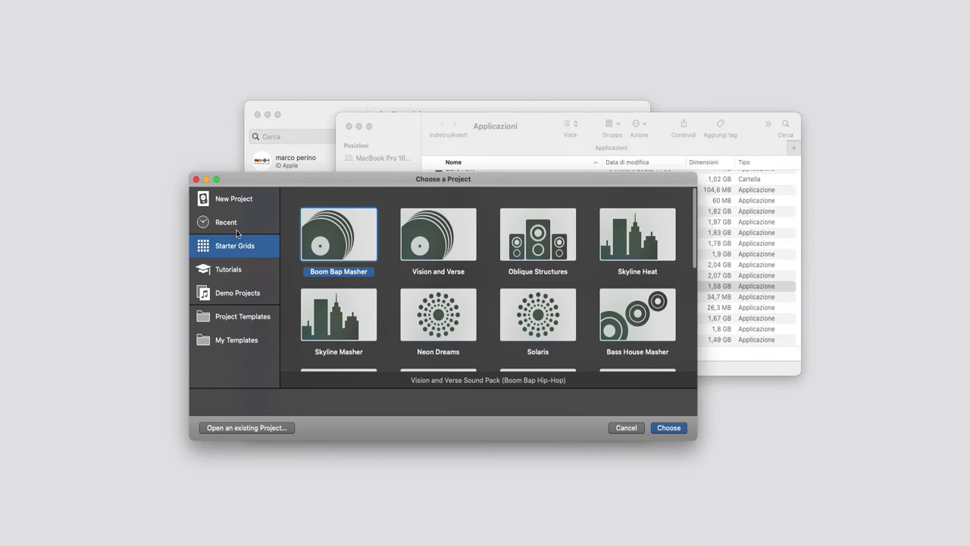
{"action": "left_click", "coordinate": [237, 228]}
{"action": "left_click", "coordinate": [238, 201]}
{"action": "left_click", "coordinate": [239, 226]}
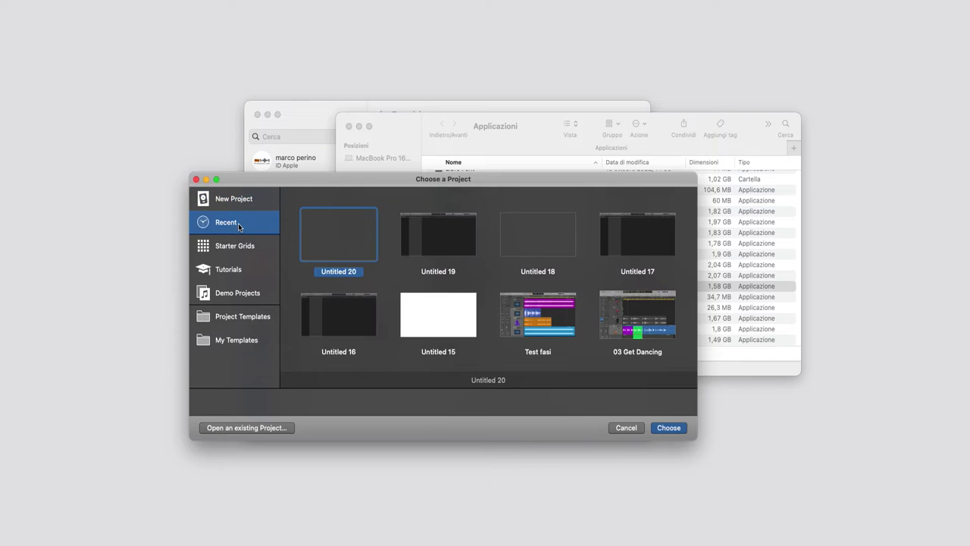
{"action": "left_click", "coordinate": [237, 206]}
{"action": "left_click", "coordinate": [196, 178]}
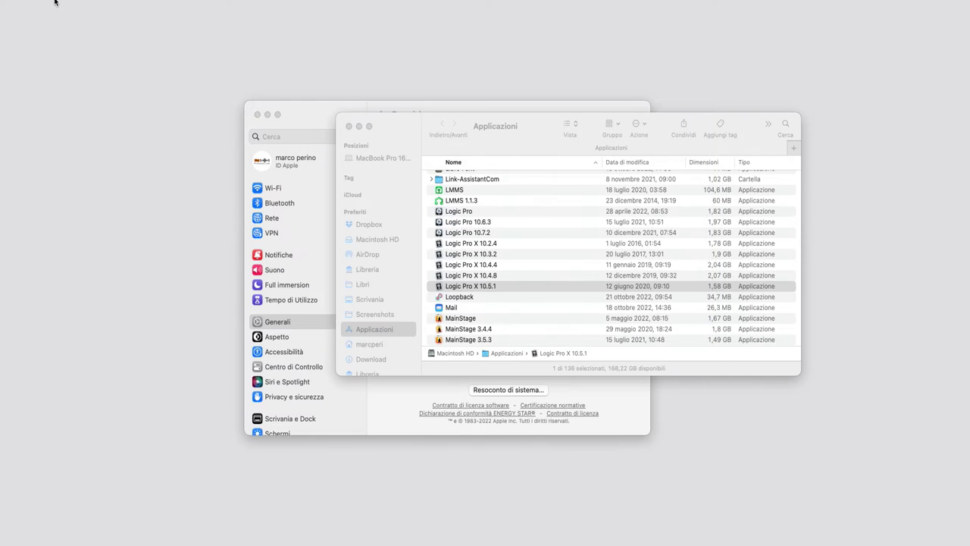
Quit Logic Pro X 10.5.1 and launch Logic Pro 10.6.3 from the Applications folder
{"action": "left_click", "coordinate": [55, 2]}
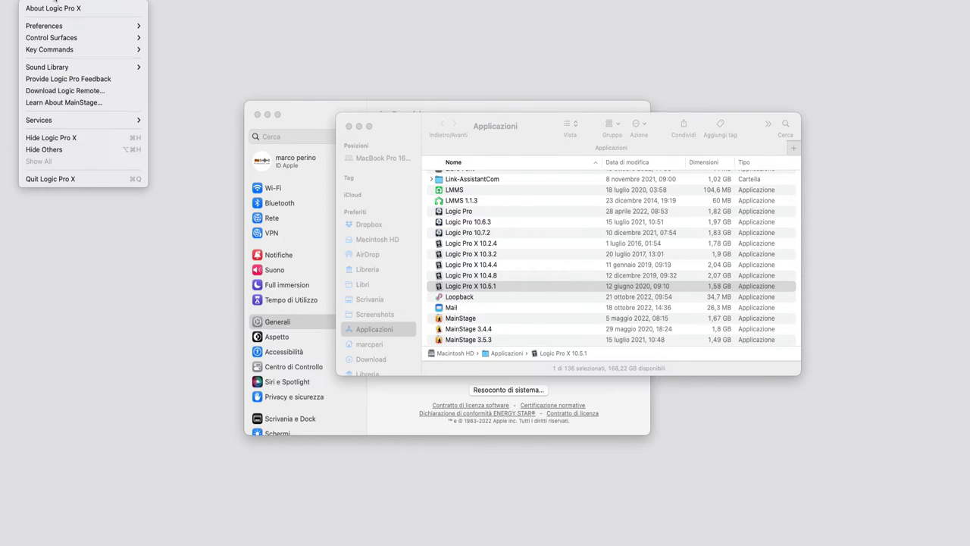
{"action": "left_click", "coordinate": [75, 178]}
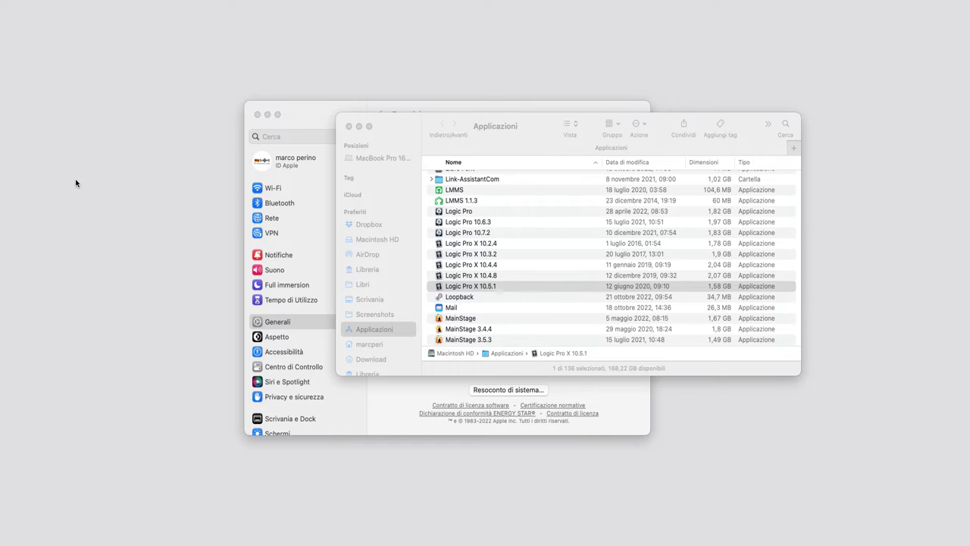
{"action": "left_click", "coordinate": [504, 221]}
{"action": "double_click", "coordinate": [510, 223]}
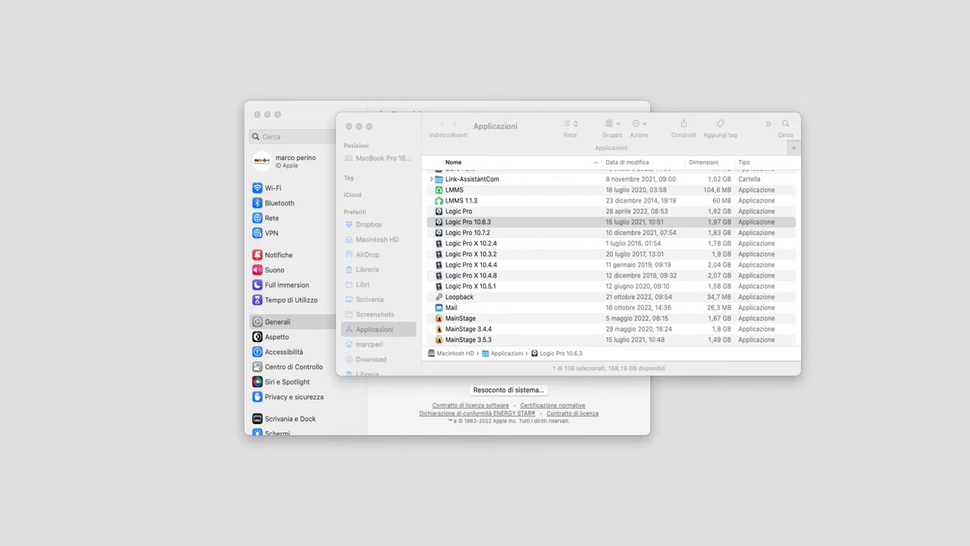
View the About information of Logic Pro 10.6.3 and close it
{"action": "left_click", "coordinate": [76, 1]}
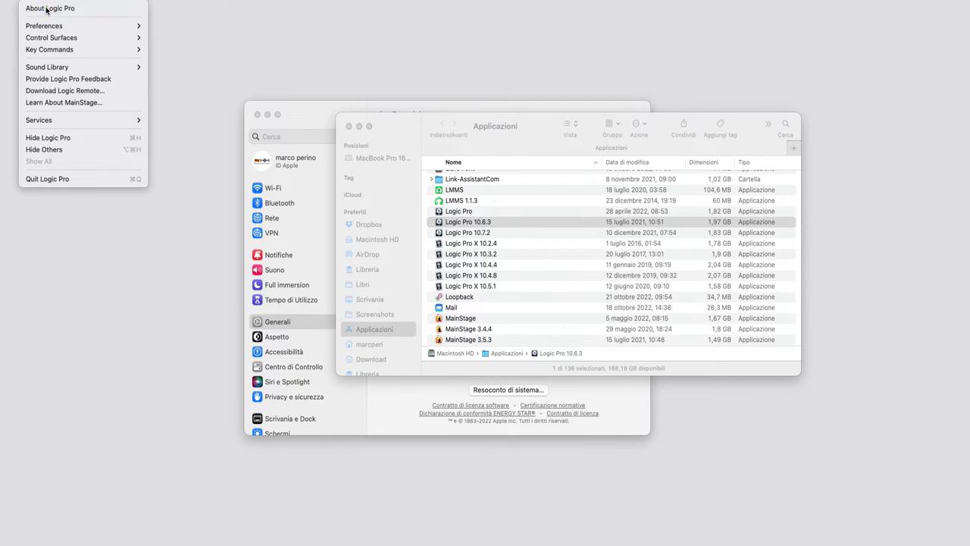
{"action": "left_click", "coordinate": [47, 9]}
{"action": "left_click", "coordinate": [354, 76]}
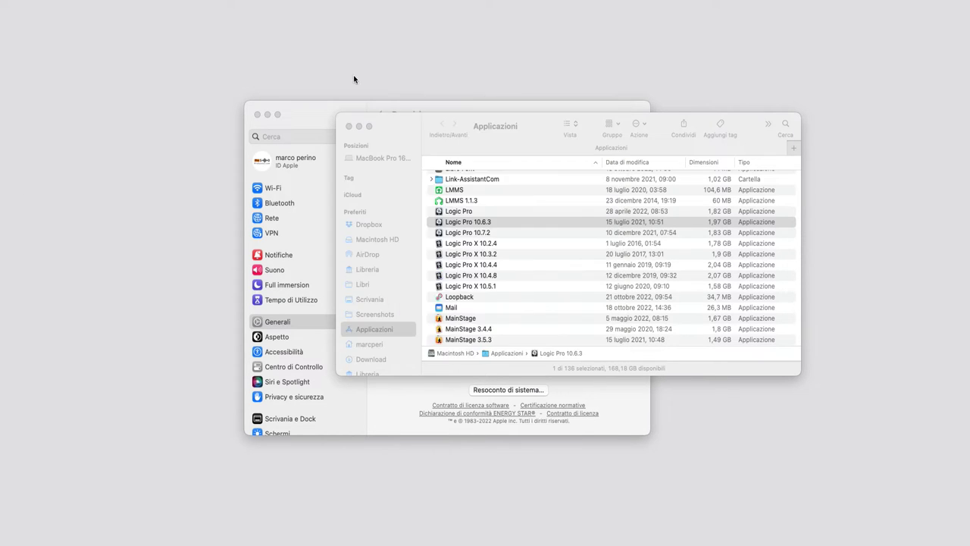
Create a new project in Logic Pro 10.6.3 with one Audio track and reset the track's pan to center
{"action": "left_click", "coordinate": [76, 2]}
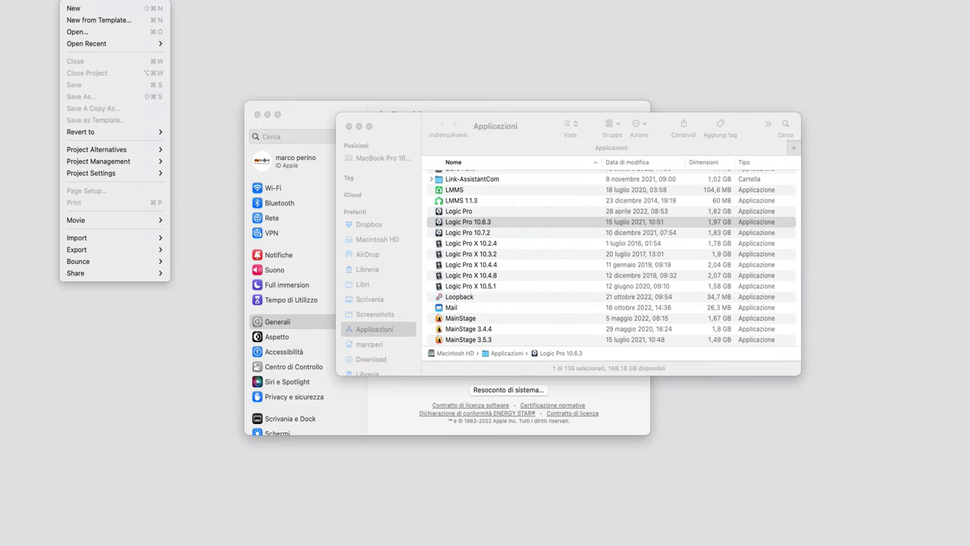
{"action": "left_click", "coordinate": [89, 10]}
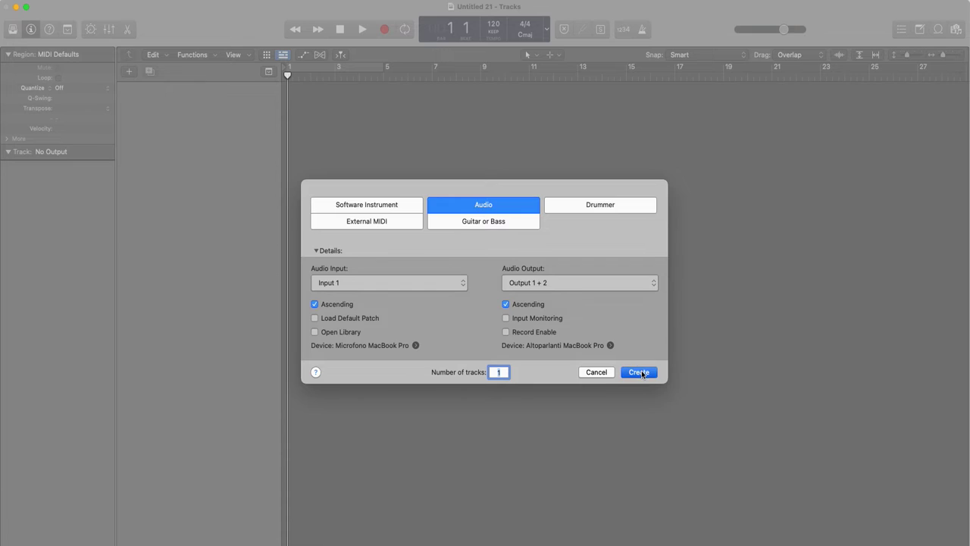
{"action": "left_click", "coordinate": [639, 372]}
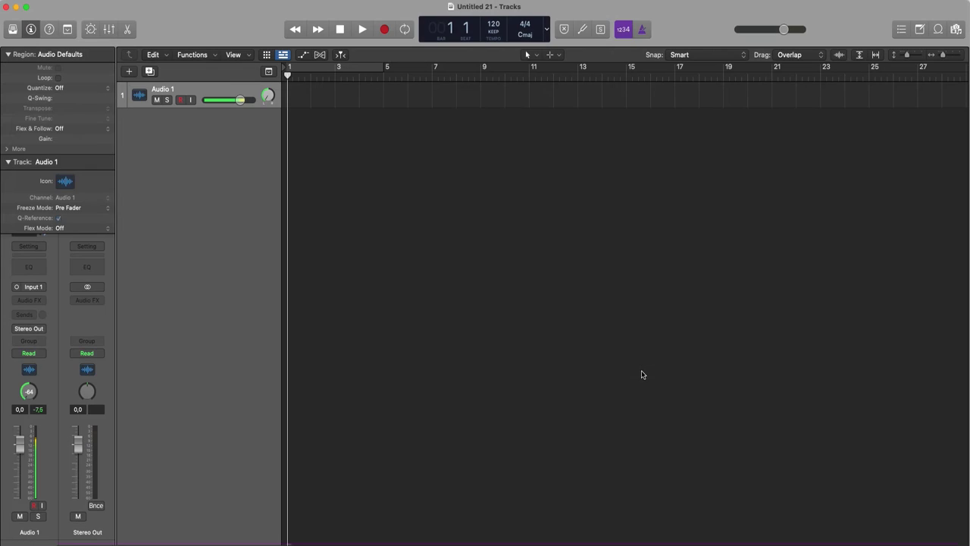
{"action": "left_click", "coordinate": [267, 98], "text": "alt"}
Start a new project from a template in Logic Pro 10.6.3, closing the current project without saving it
{"action": "left_click", "coordinate": [44, 0]}
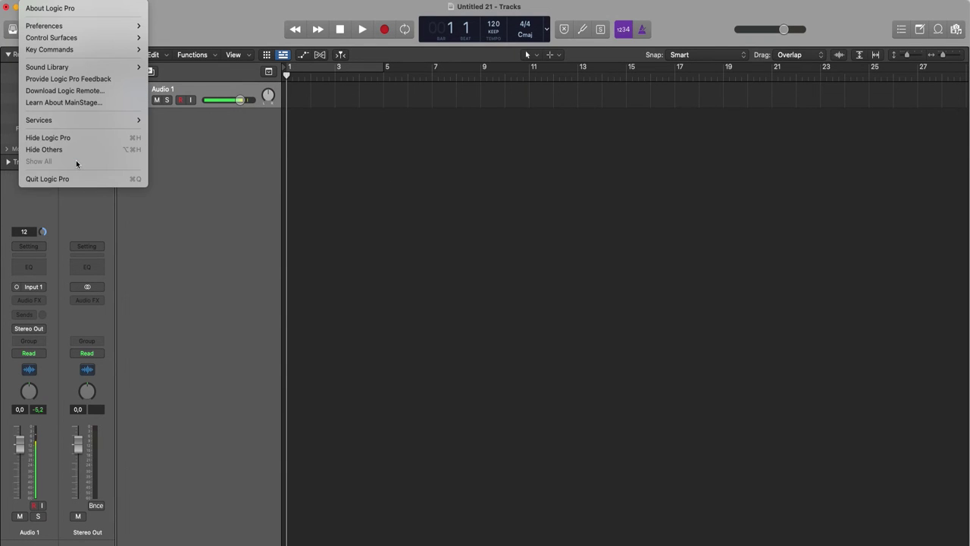
{"action": "mouse_move", "coordinate": [71, 1]}
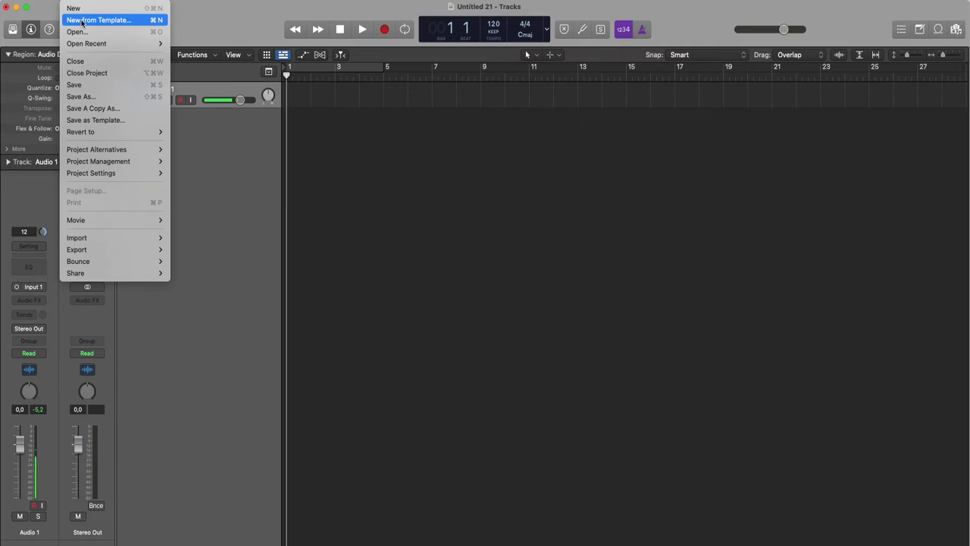
{"action": "left_click", "coordinate": [81, 22]}
{"action": "left_click", "coordinate": [494, 217]}
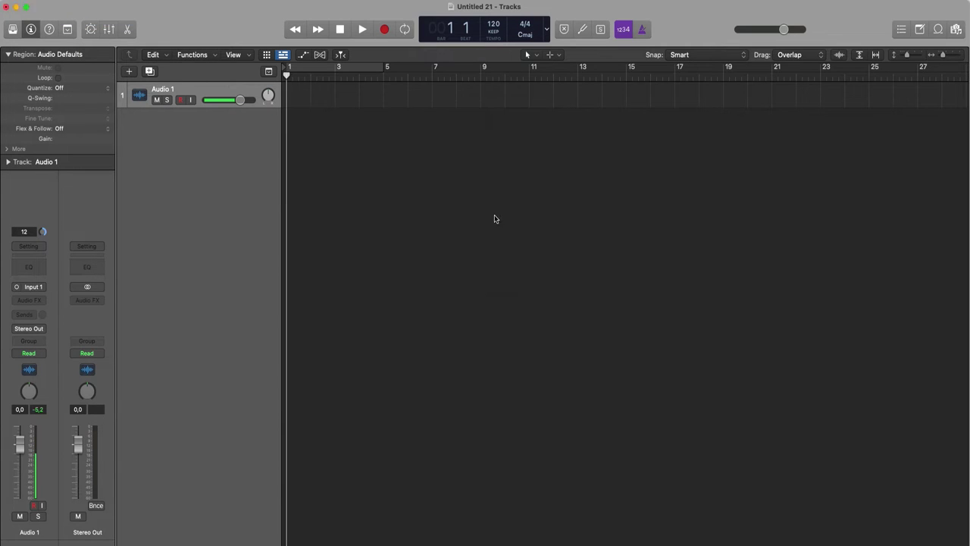
{"action": "left_click", "coordinate": [490, 226]}
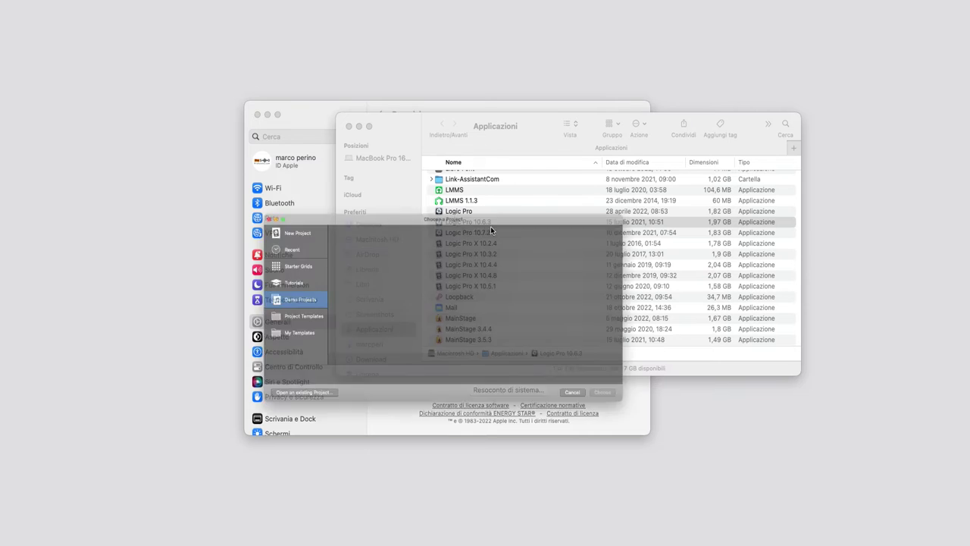
Look through the Project Templates, Demo Projects and My Templates categories, and cancel the project chooser
{"action": "left_click", "coordinate": [237, 322]}
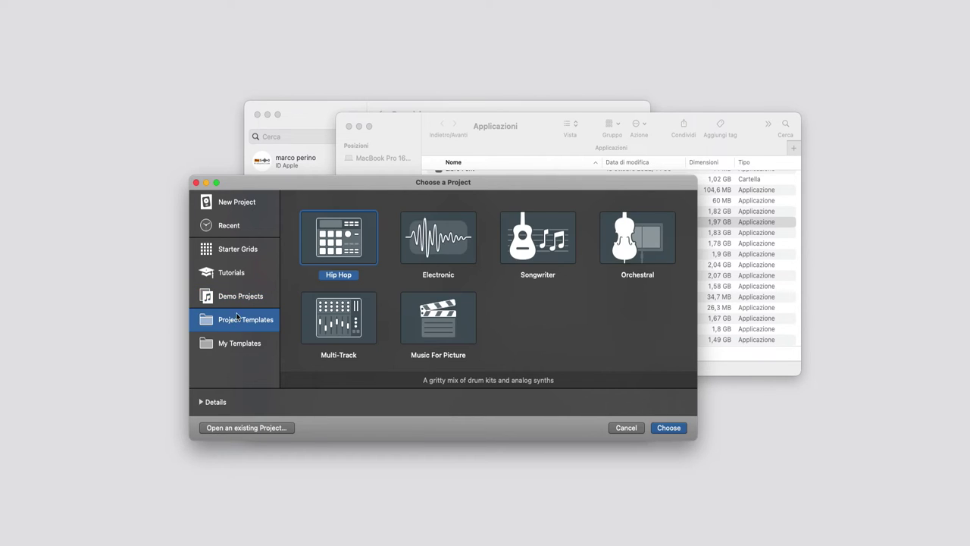
{"action": "left_click", "coordinate": [237, 302]}
{"action": "left_click", "coordinate": [243, 353]}
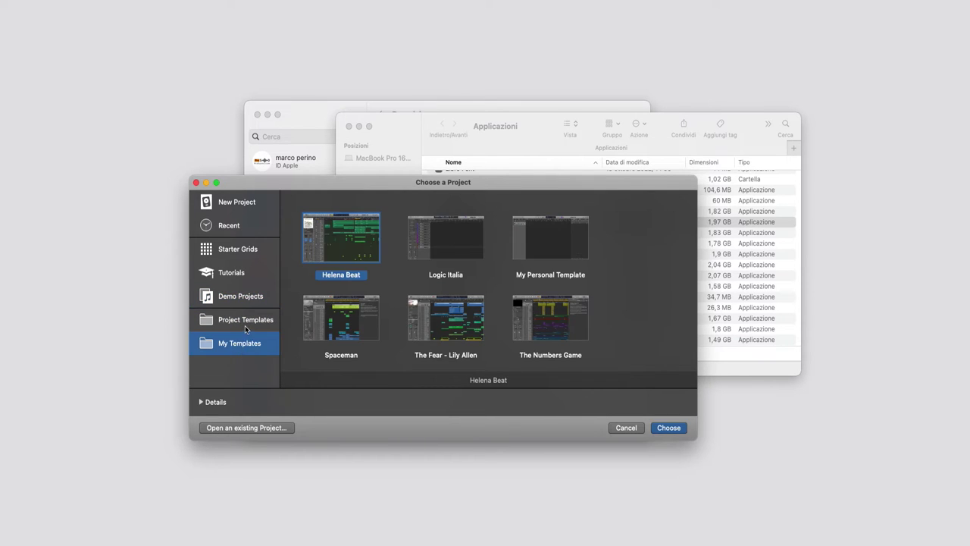
{"action": "left_click", "coordinate": [245, 322]}
{"action": "left_click", "coordinate": [244, 298]}
{"action": "left_click", "coordinate": [642, 428]}
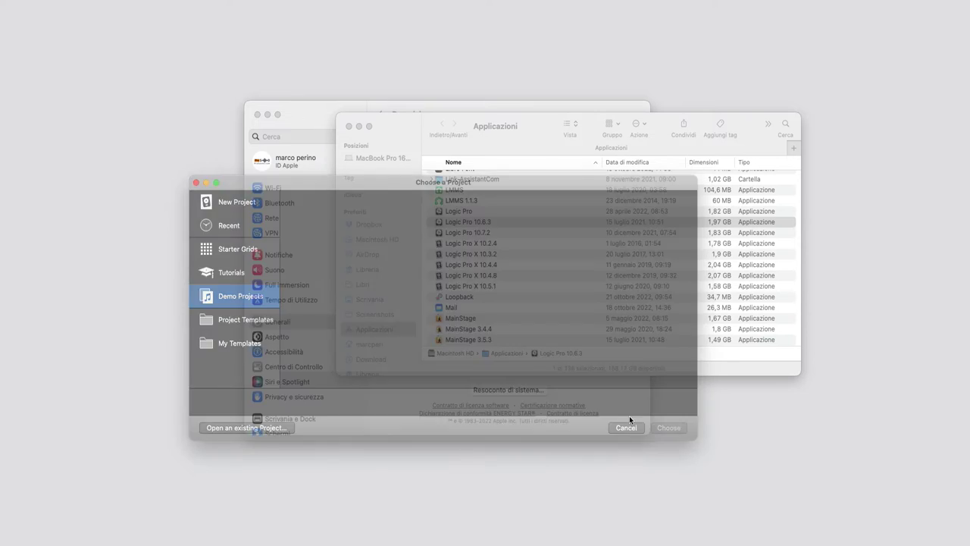
Quit Logic Pro 10.6.3
{"action": "key", "text": "super+shift+slash"}
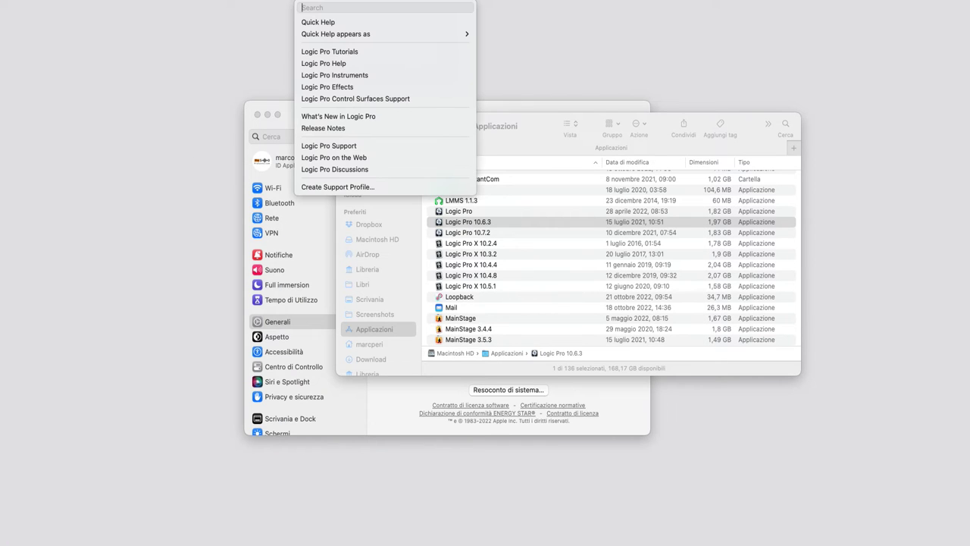
{"action": "mouse_move", "coordinate": [39, 1]}
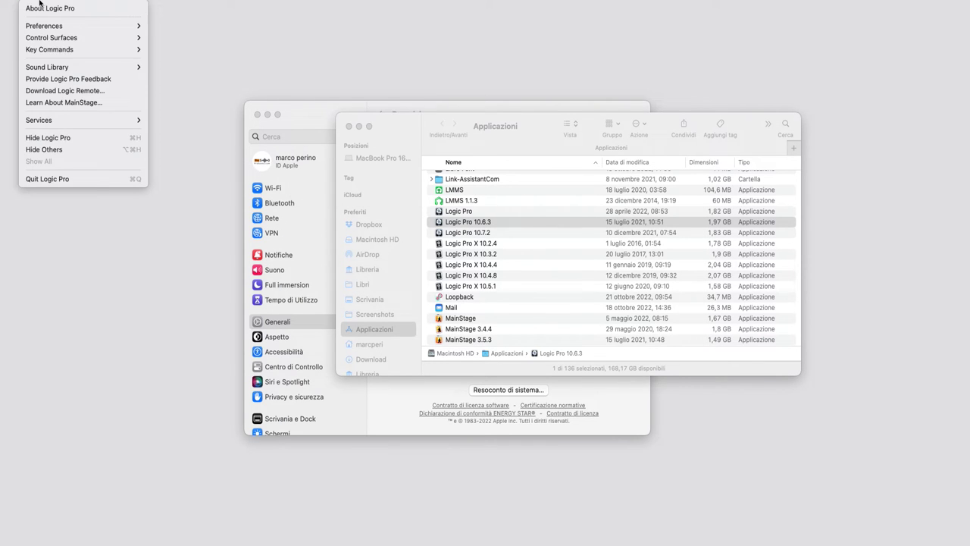
{"action": "left_click", "coordinate": [64, 177]}
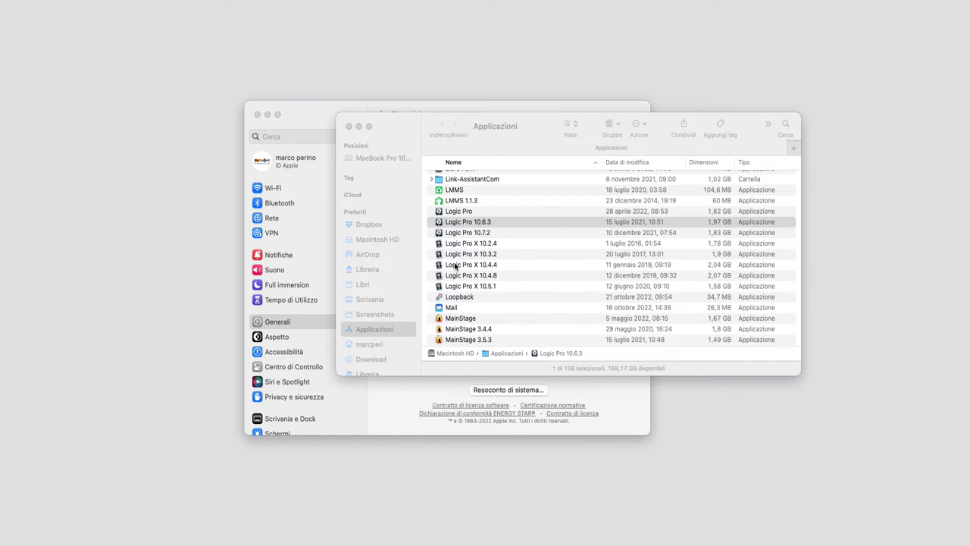
Try to launch Logic Pro 10.7.2 from the Applications folder, keeping the app out of the Trash
{"action": "left_click", "coordinate": [507, 235]}
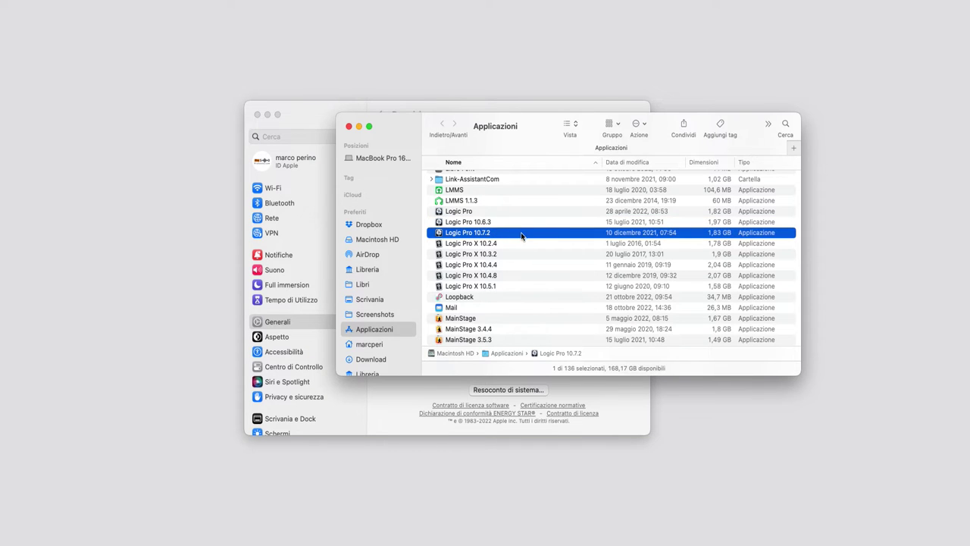
{"action": "double_click", "coordinate": [521, 234]}
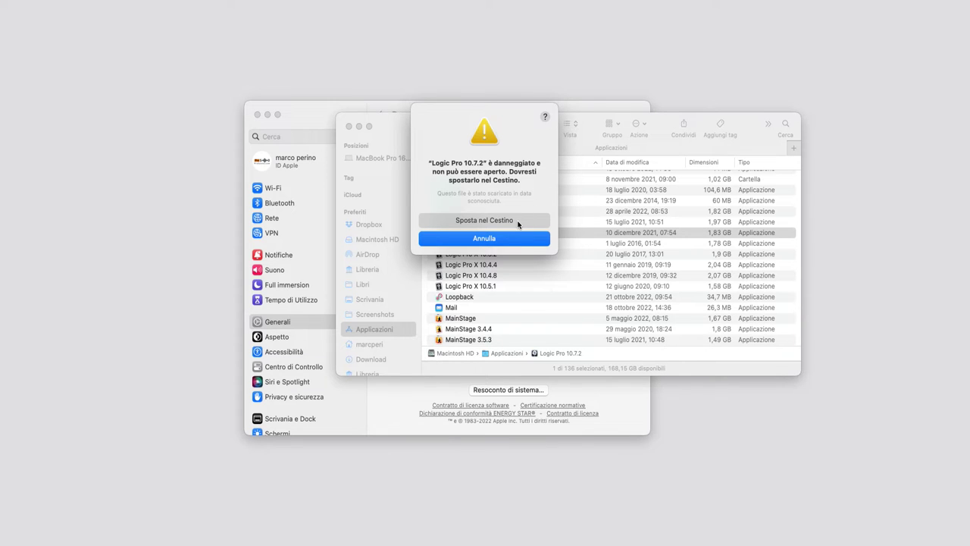
{"action": "left_click", "coordinate": [513, 241]}
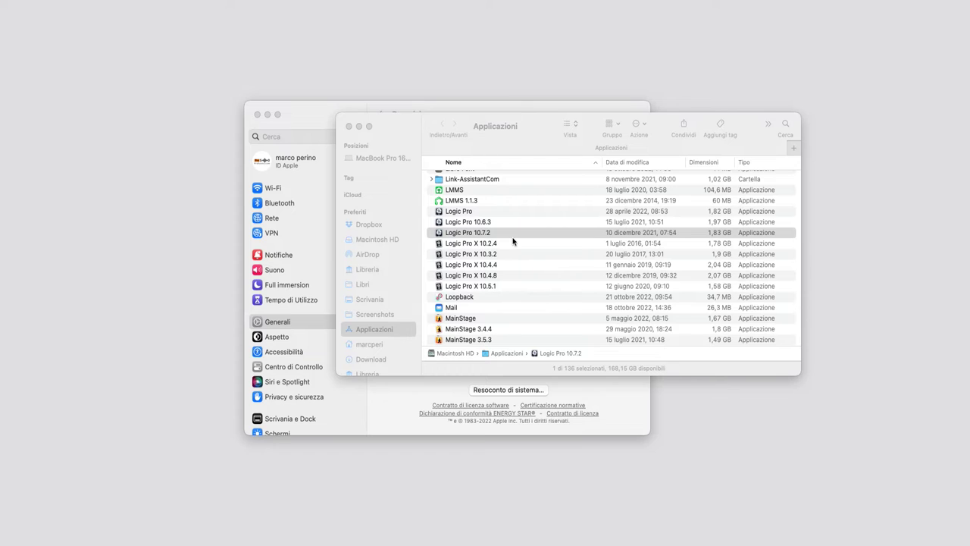
Launch the Logic Pro app without a version number in its name from Applications and start a new project from a template
{"action": "left_click", "coordinate": [465, 211]}
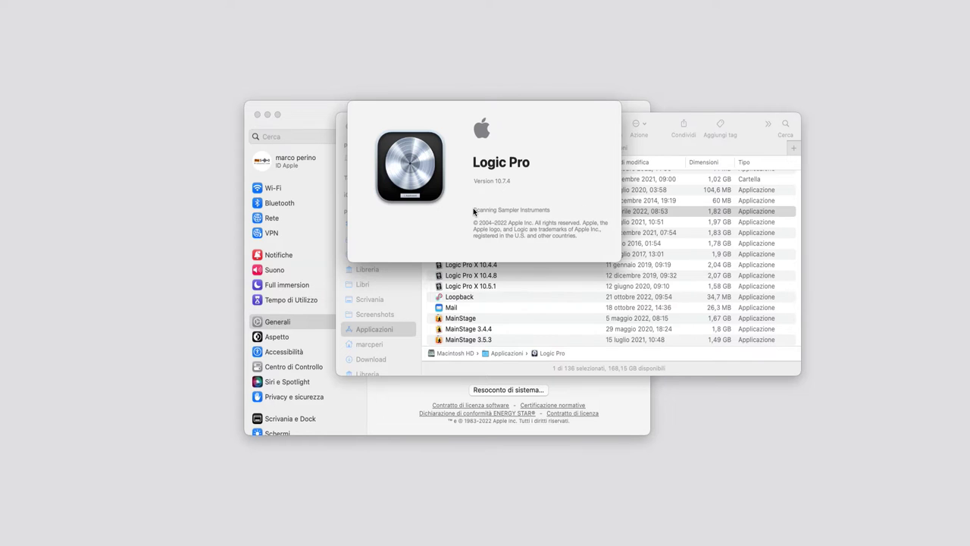
{"action": "left_click", "coordinate": [68, 0]}
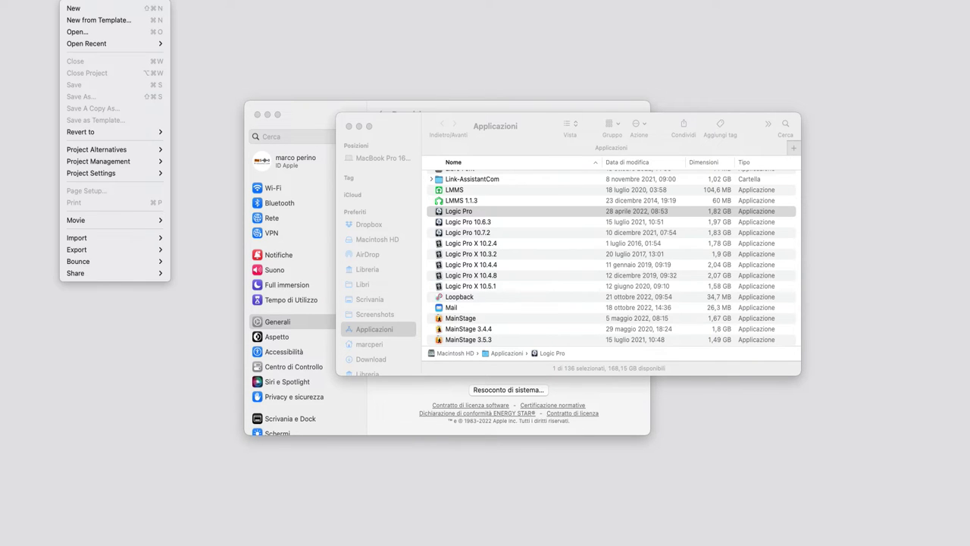
{"action": "left_click", "coordinate": [81, 19]}
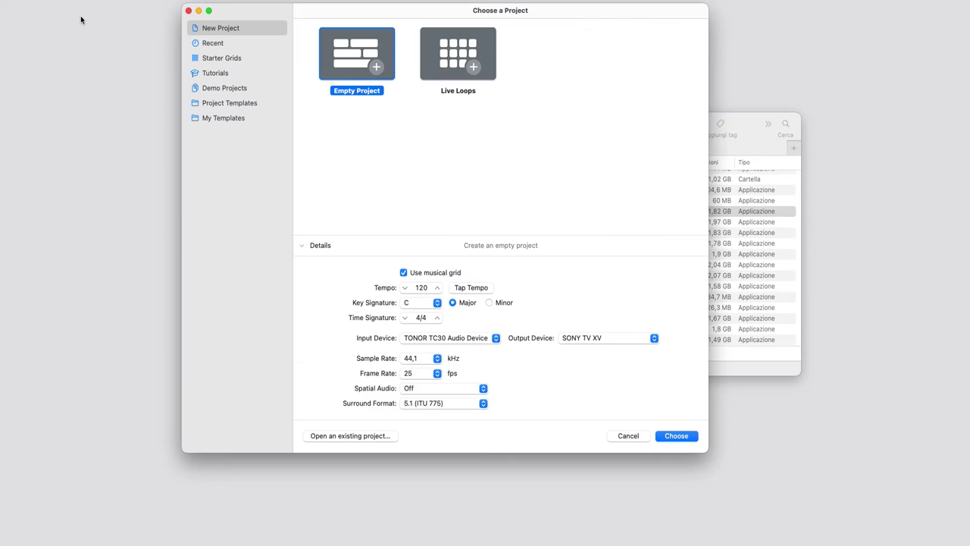
Look through the Demo Projects and Project Templates categories and open the demo project Lil Nas X – MONTERO
{"action": "left_click", "coordinate": [230, 91]}
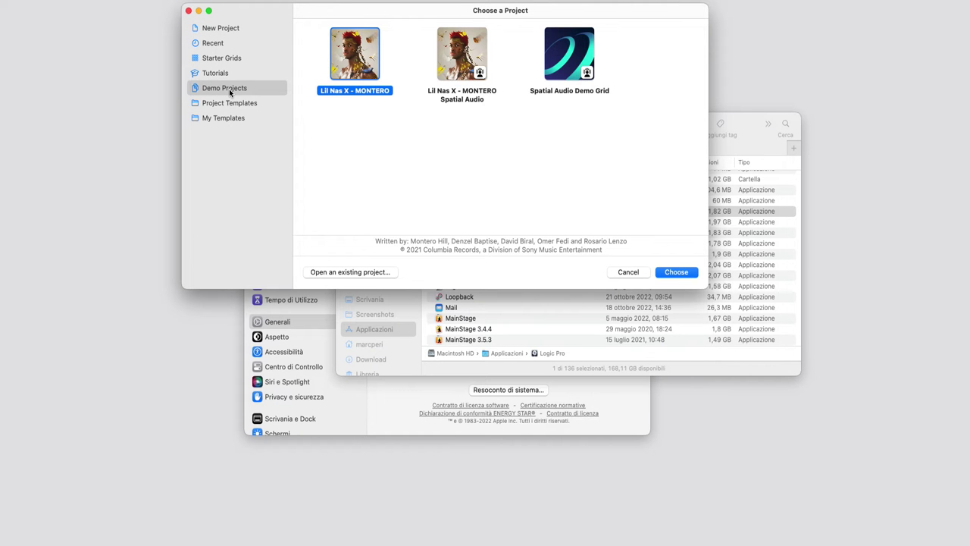
{"action": "left_click", "coordinate": [229, 102]}
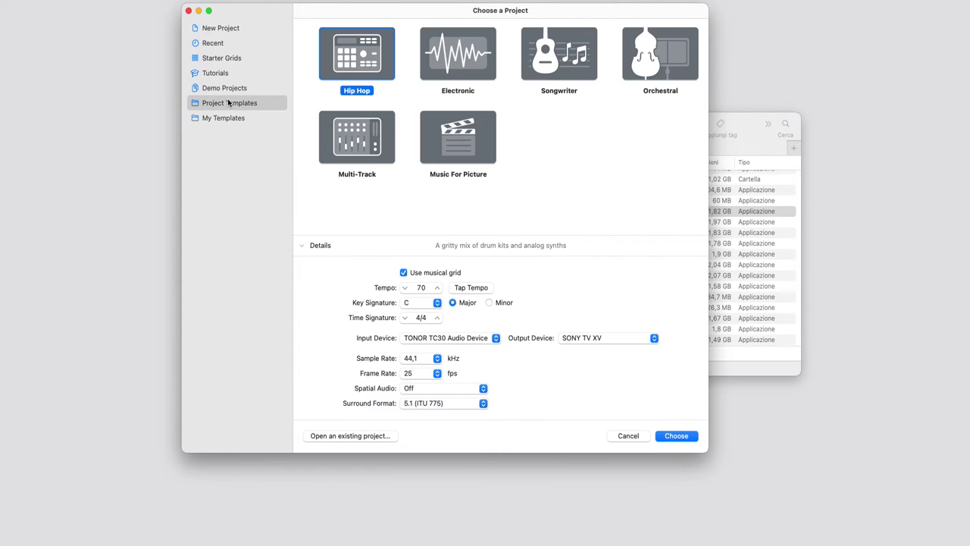
{"action": "left_click", "coordinate": [224, 86]}
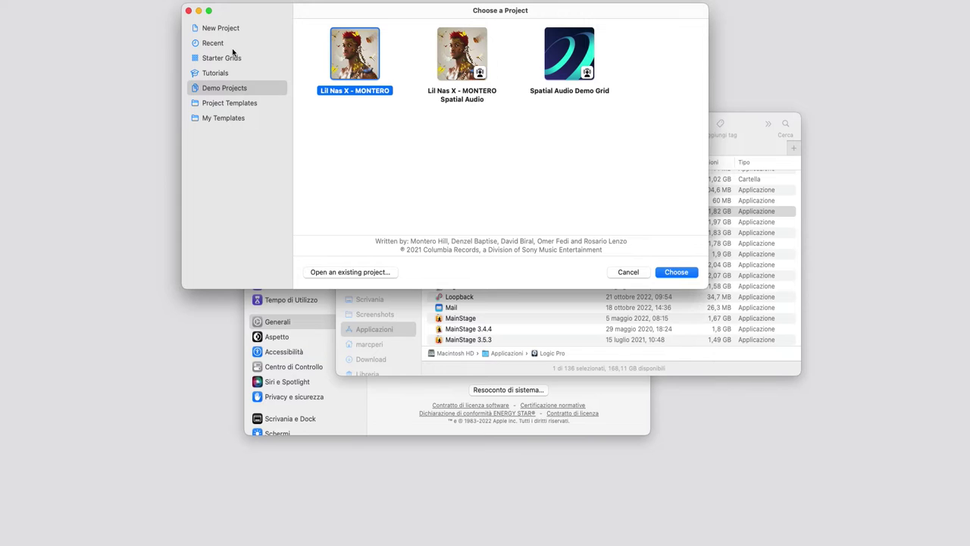
{"action": "double_click", "coordinate": [351, 52]}
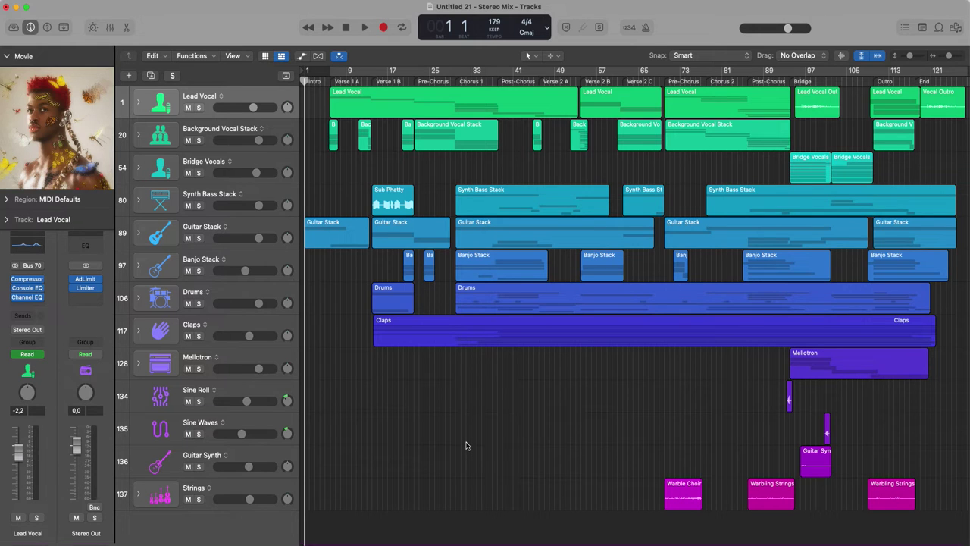
Quit Logic Pro without saving the demo project
{"action": "left_click", "coordinate": [207, 31]}
{"action": "left_click", "coordinate": [43, 1]}
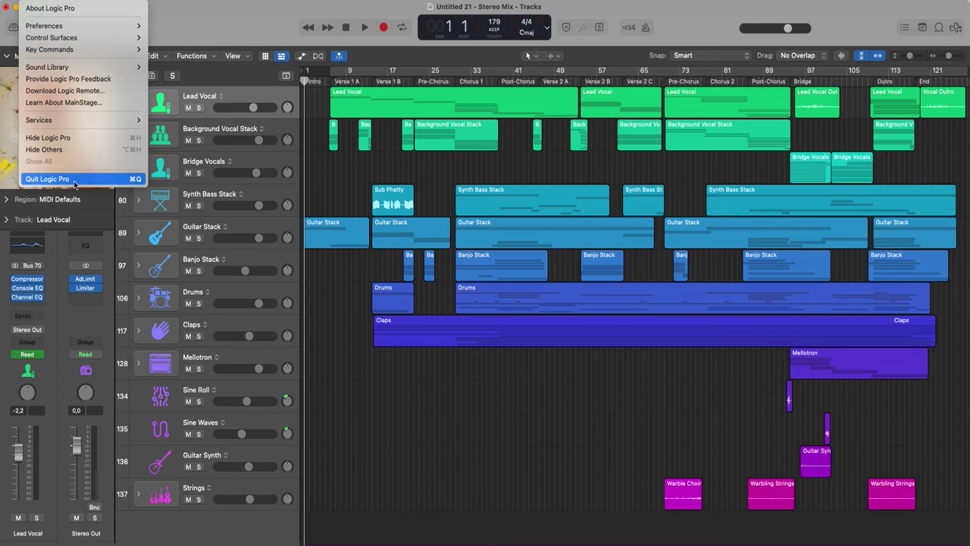
{"action": "left_click", "coordinate": [75, 182]}
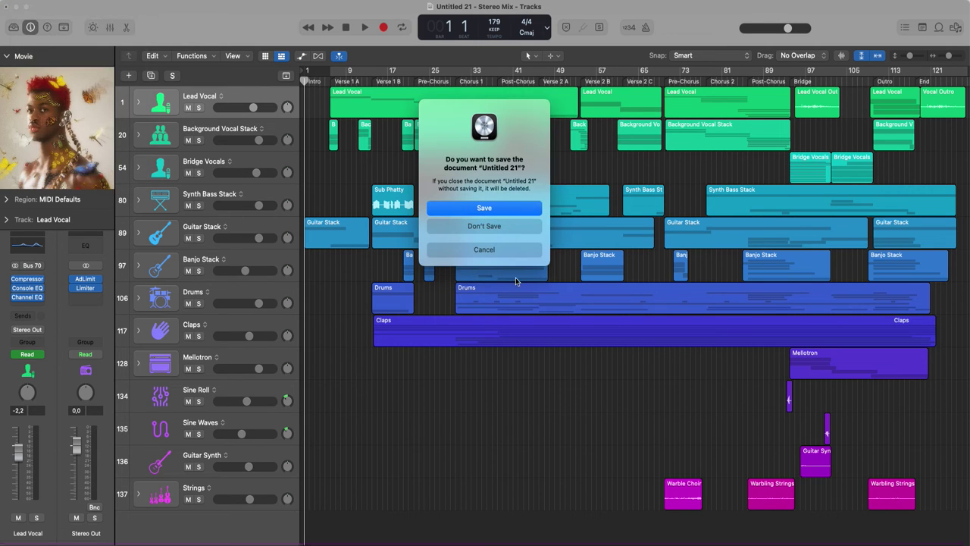
{"action": "left_click", "coordinate": [511, 229]}
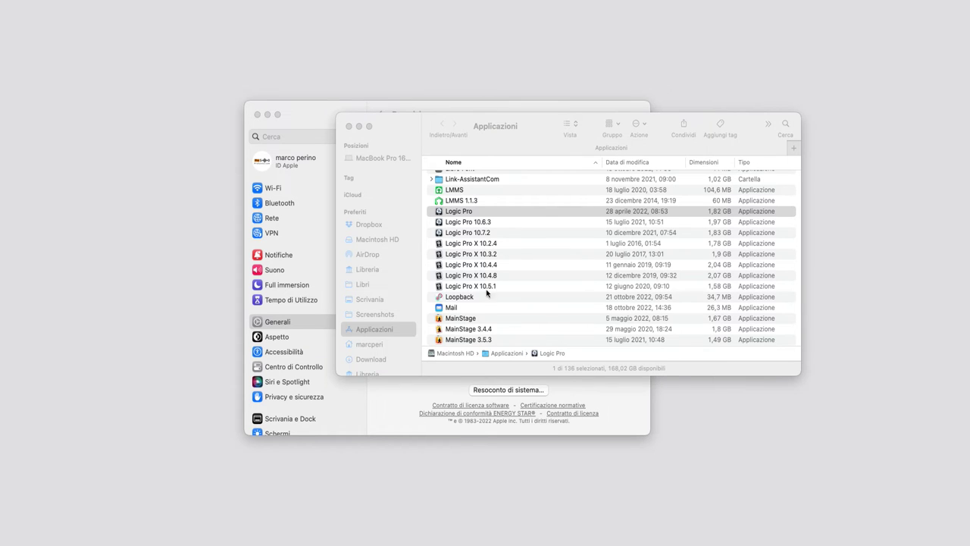
Launch MainStage 3.4.4 from the Applications folder, view its About information and close it
{"action": "scroll", "coordinate": [487, 297], "scroll_direction": "down", "scroll_amount": 2}
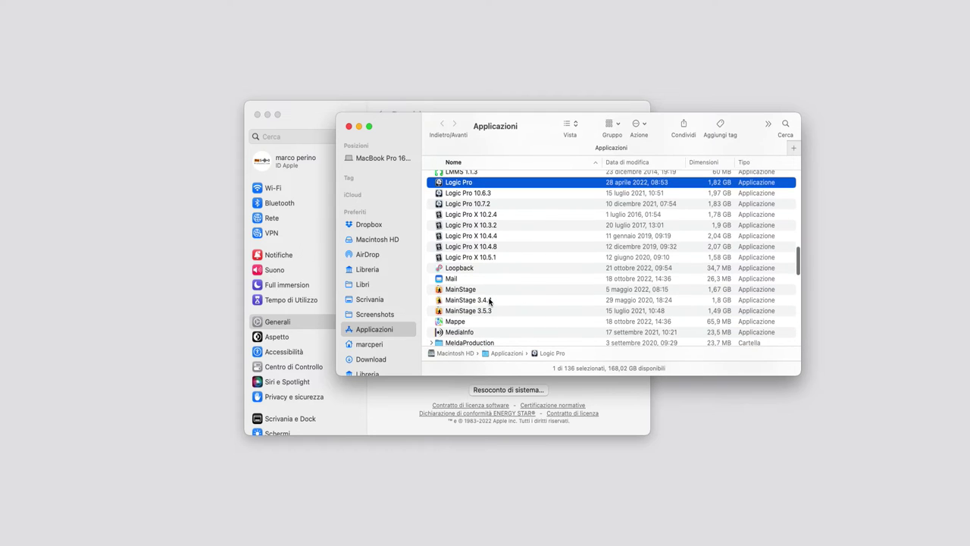
{"action": "double_click", "coordinate": [489, 301]}
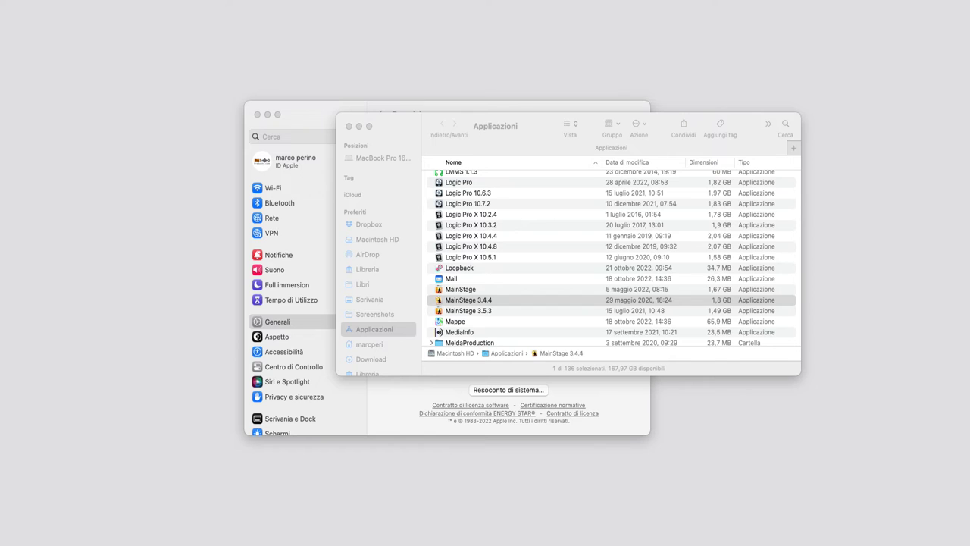
{"action": "left_click", "coordinate": [47, 1]}
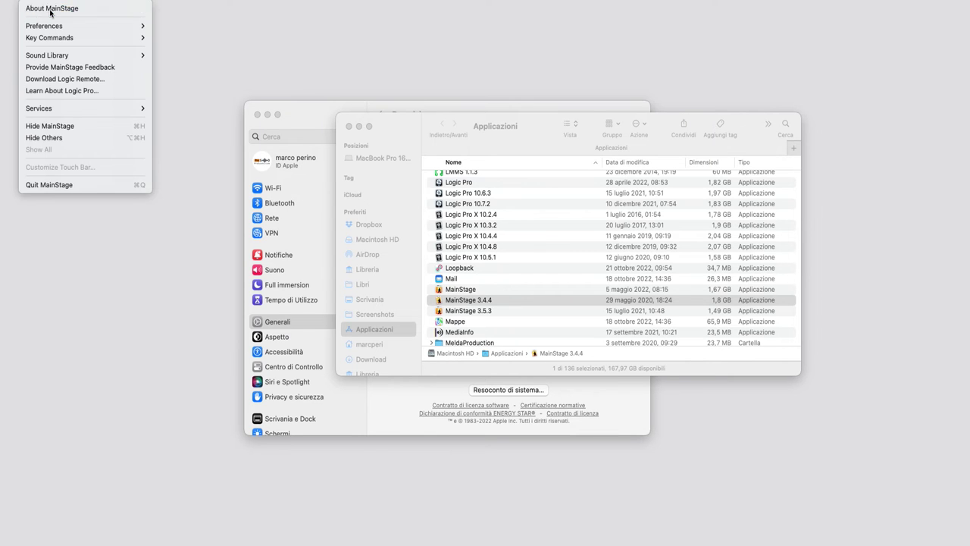
{"action": "left_click", "coordinate": [53, 9]}
{"action": "left_click", "coordinate": [354, 92]}
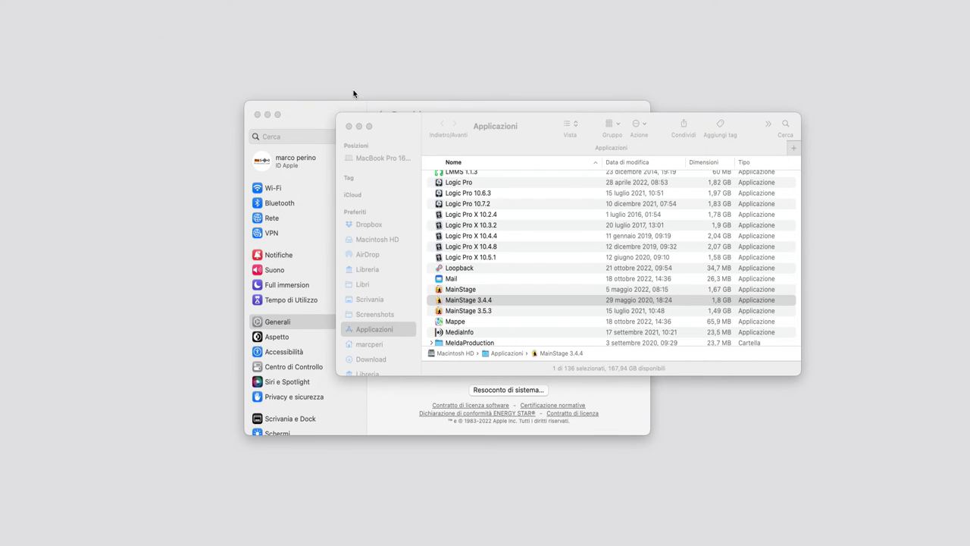
Open MainStage's new concert chooser with the Keyboards templates and close it
{"action": "left_click", "coordinate": [82, 0]}
{"action": "left_click", "coordinate": [89, 11]}
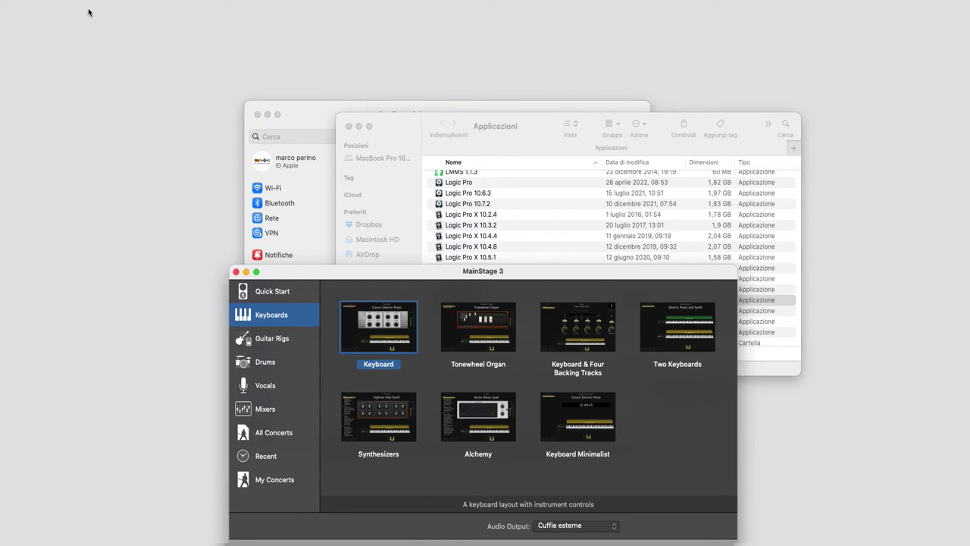
{"action": "left_click", "coordinate": [236, 271]}
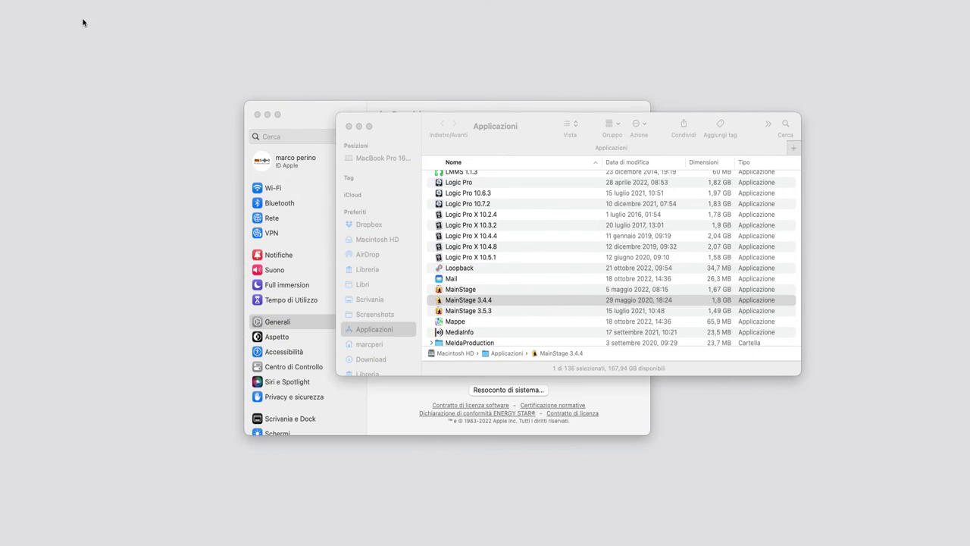
Quit MainStage 3.4.4 and launch the MainStage version without a number in its name from the Applications folder
{"action": "left_click", "coordinate": [42, 1]}
{"action": "left_click", "coordinate": [55, 189]}
{"action": "left_click", "coordinate": [494, 311]}
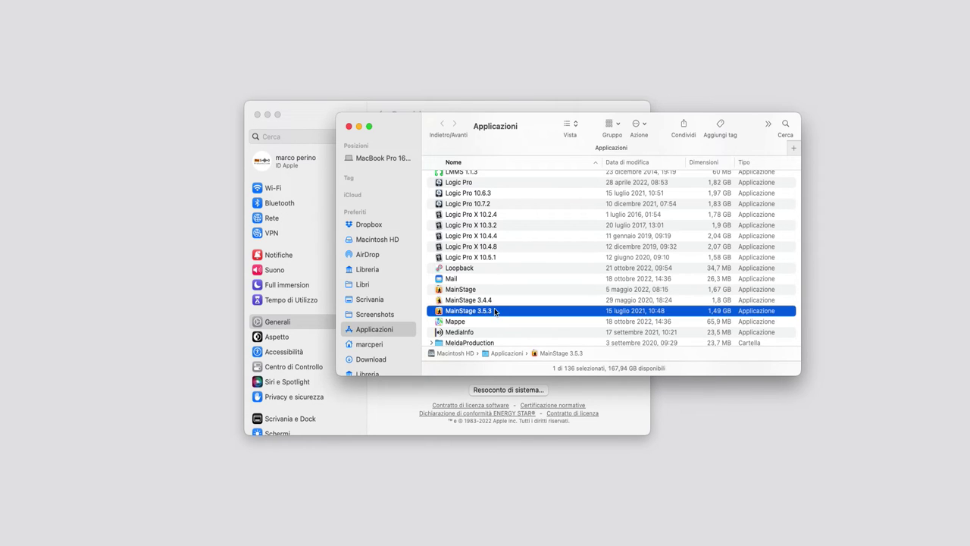
{"action": "left_click", "coordinate": [481, 288]}
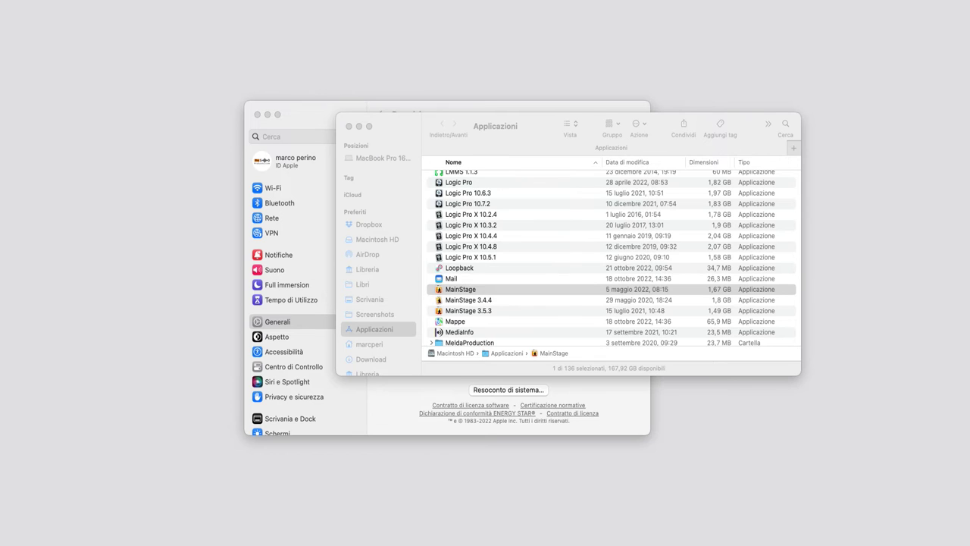
View MainStage's new concert chooser, cancel it and quit MainStage
{"action": "left_click", "coordinate": [78, 1]}
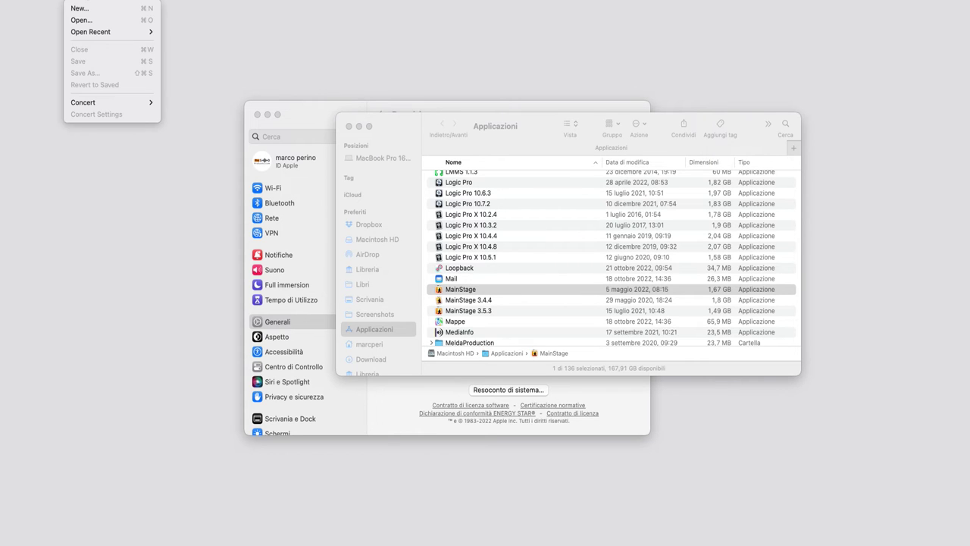
{"action": "left_click", "coordinate": [85, 9]}
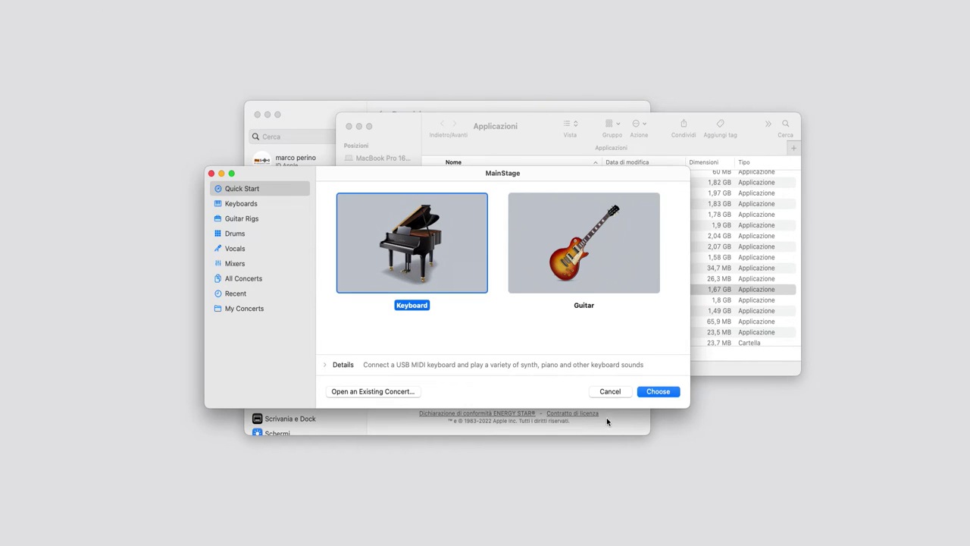
{"action": "left_click", "coordinate": [618, 393]}
{"action": "left_click", "coordinate": [45, 0]}
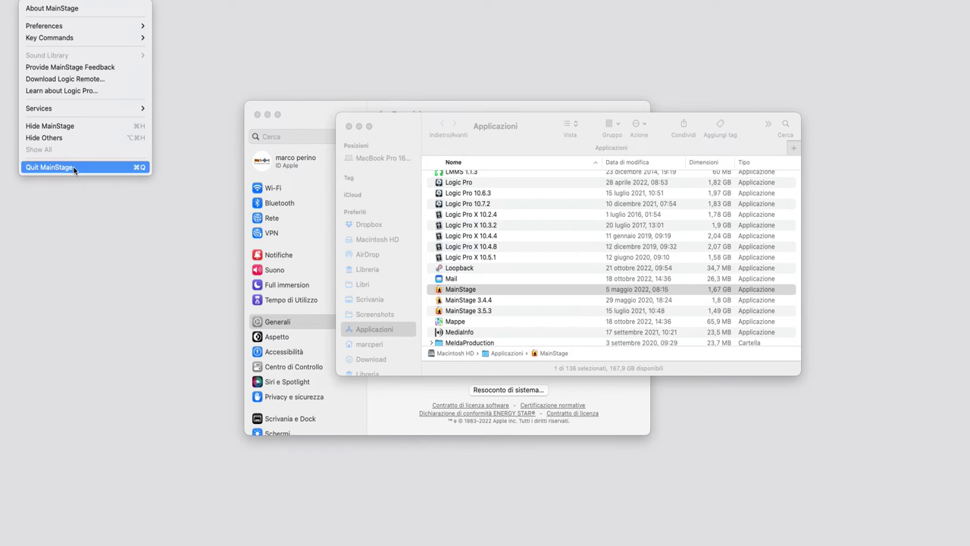
{"action": "left_click", "coordinate": [73, 168]}
Launch GarageBand 10.4.5 from the Applications folder, view the Stay Cute - Final Mix project in an enlarged window and quit
{"action": "scroll", "coordinate": [453, 243], "scroll_direction": "up", "scroll_amount": 5}
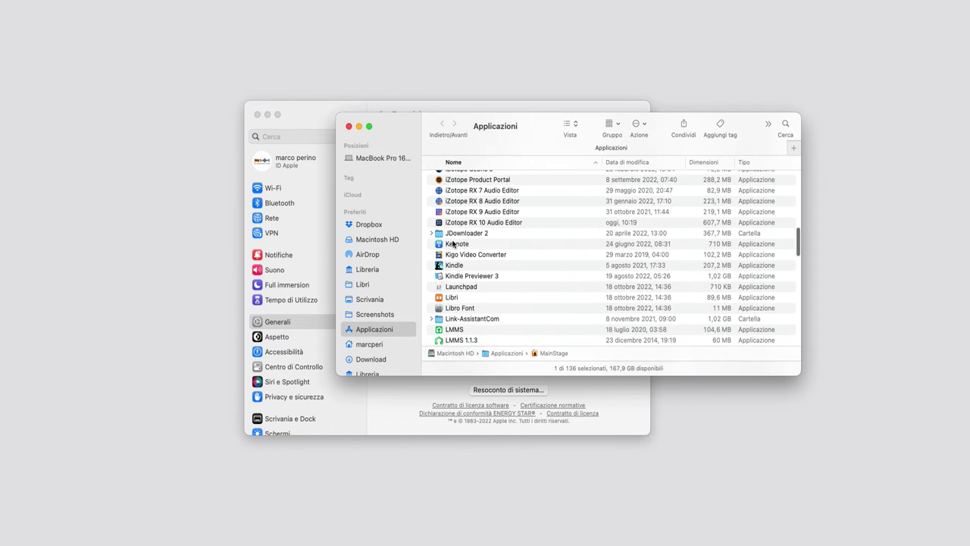
{"action": "scroll", "coordinate": [453, 242], "scroll_direction": "up", "scroll_amount": 5}
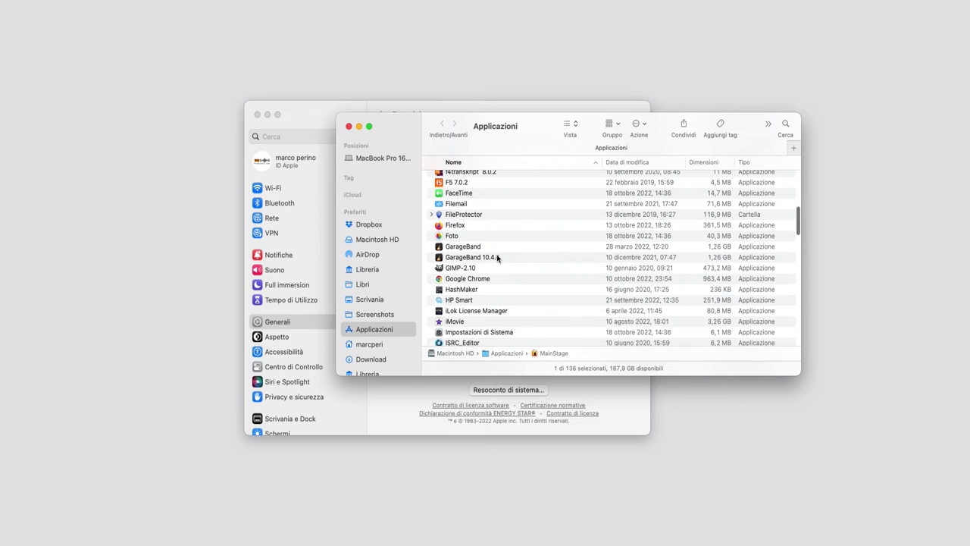
{"action": "left_click", "coordinate": [496, 257]}
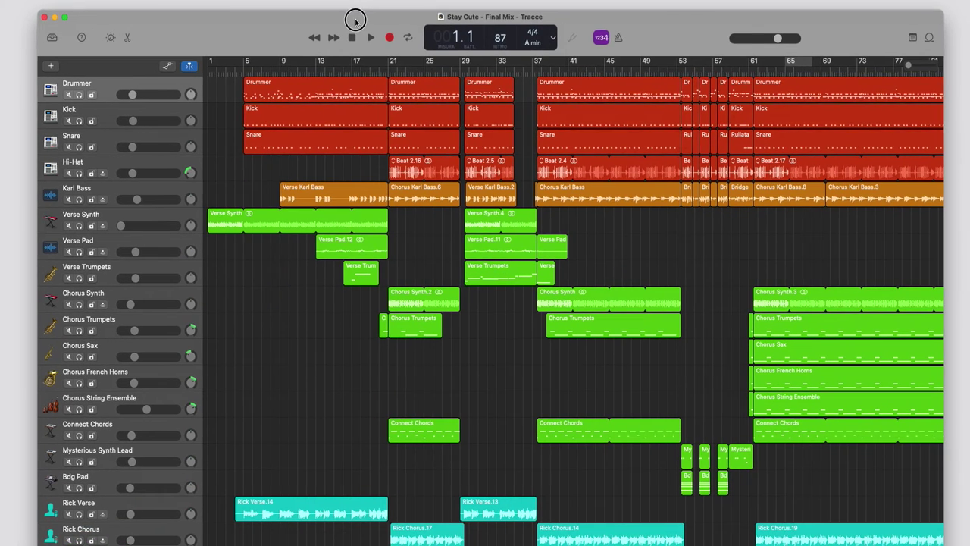
{"action": "double_click", "coordinate": [355, 22]}
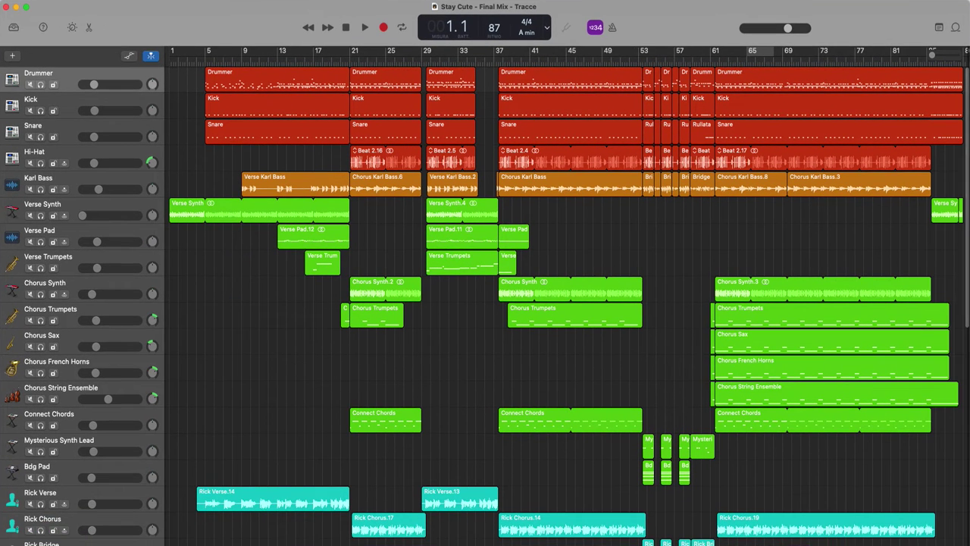
{"action": "left_click", "coordinate": [46, 1]}
{"action": "left_click", "coordinate": [52, 170]}
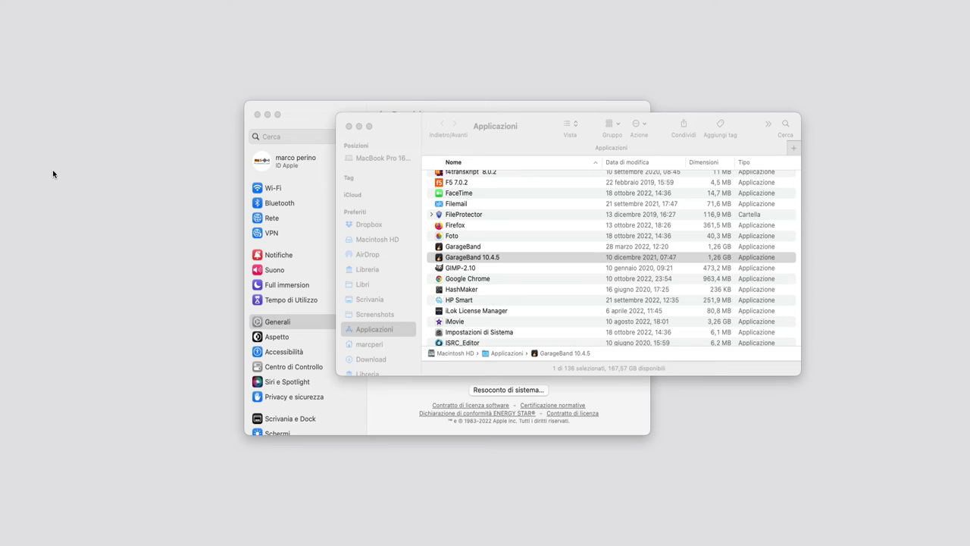
Launch the GarageBand version without a number in its name from the Applications folder and quit it
{"action": "left_click", "coordinate": [498, 247]}
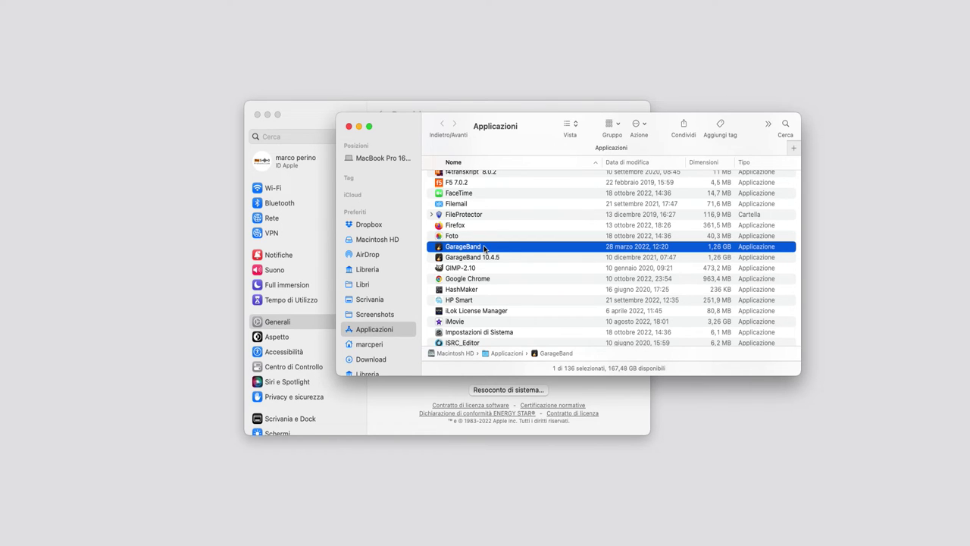
{"action": "double_click", "coordinate": [485, 248]}
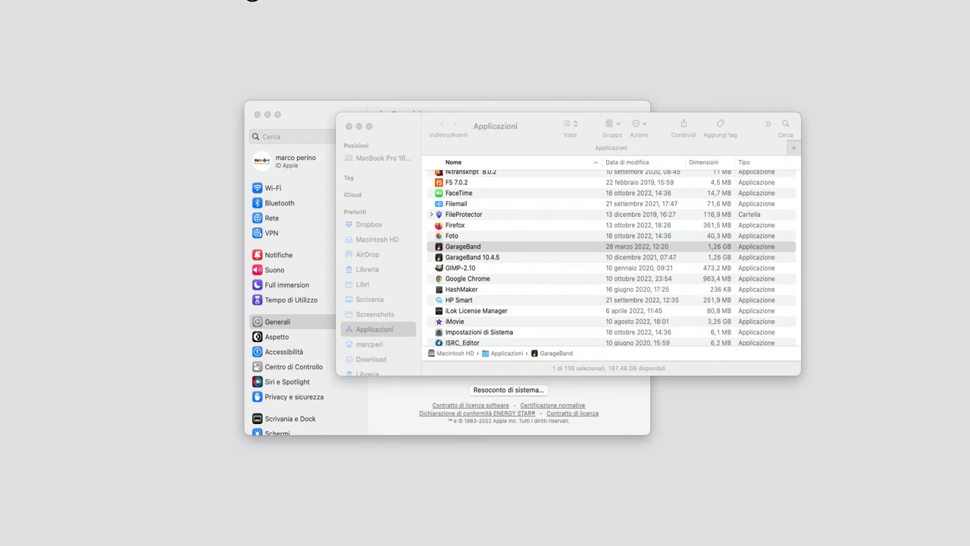
{"action": "left_click", "coordinate": [37, 0]}
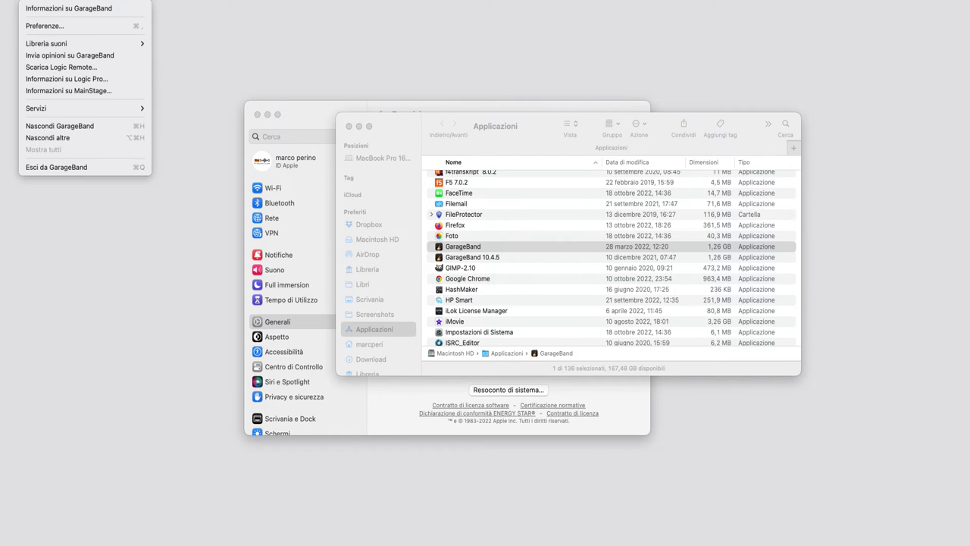
{"action": "left_click", "coordinate": [80, 169]}
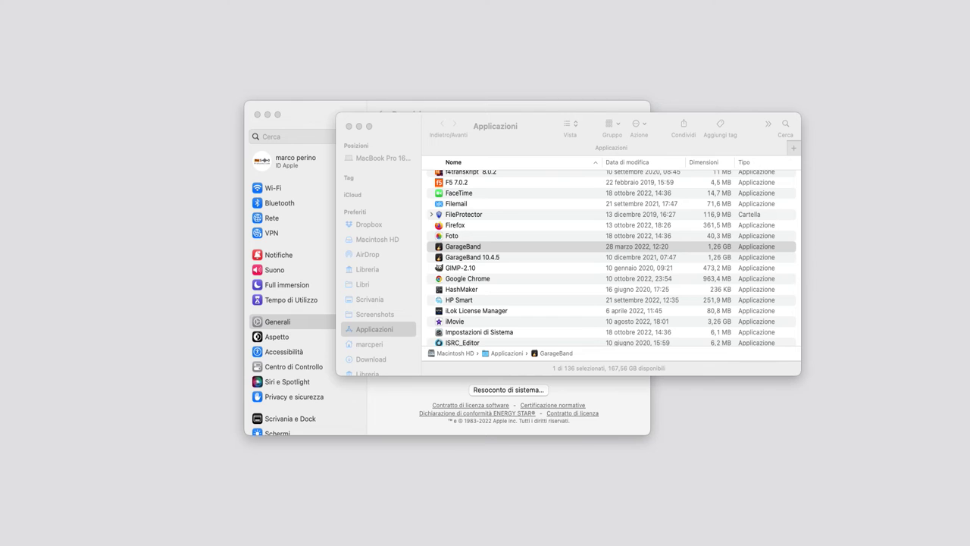
In Logic Pro, create a new project with one Software Instrument track using Sylenth1
{"action": "left_click", "coordinate": [67, 0]}
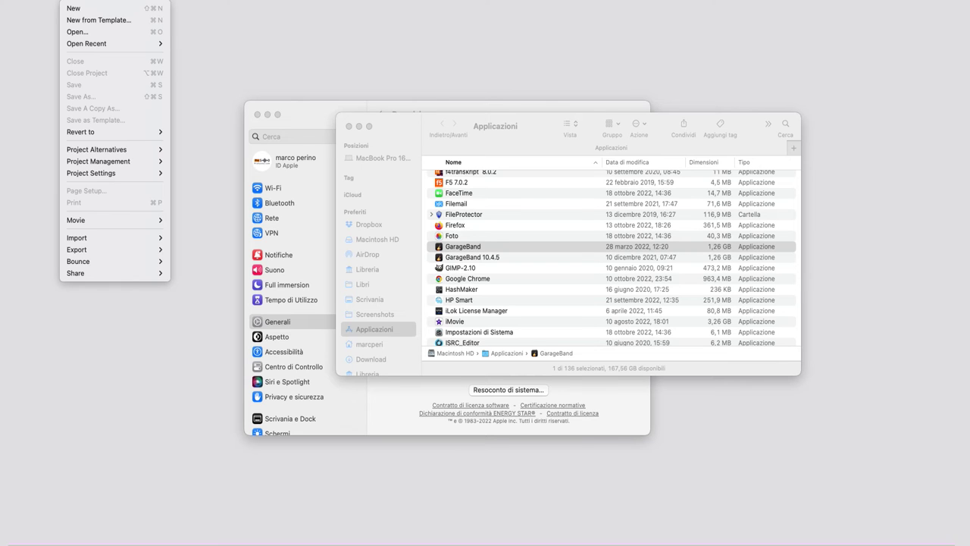
{"action": "left_click", "coordinate": [78, 11]}
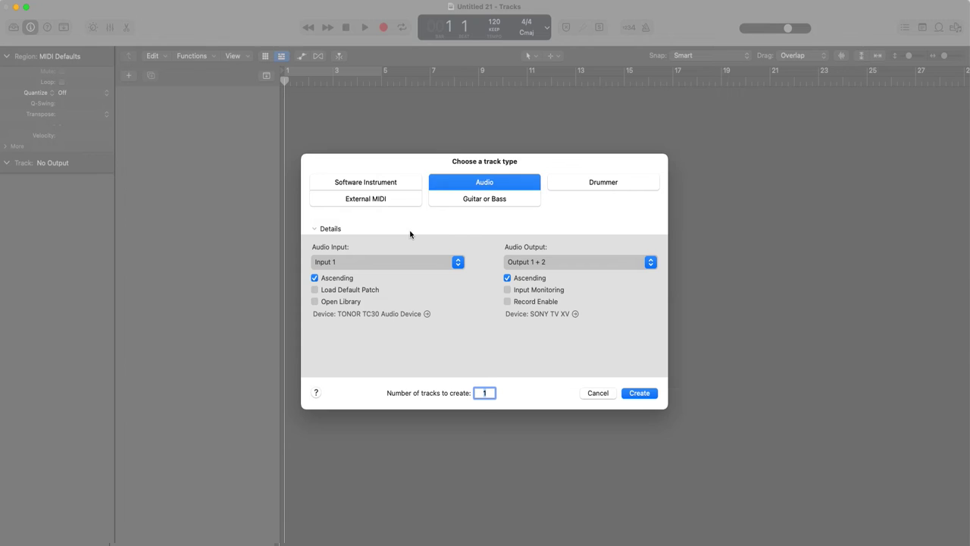
{"action": "left_click", "coordinate": [391, 185]}
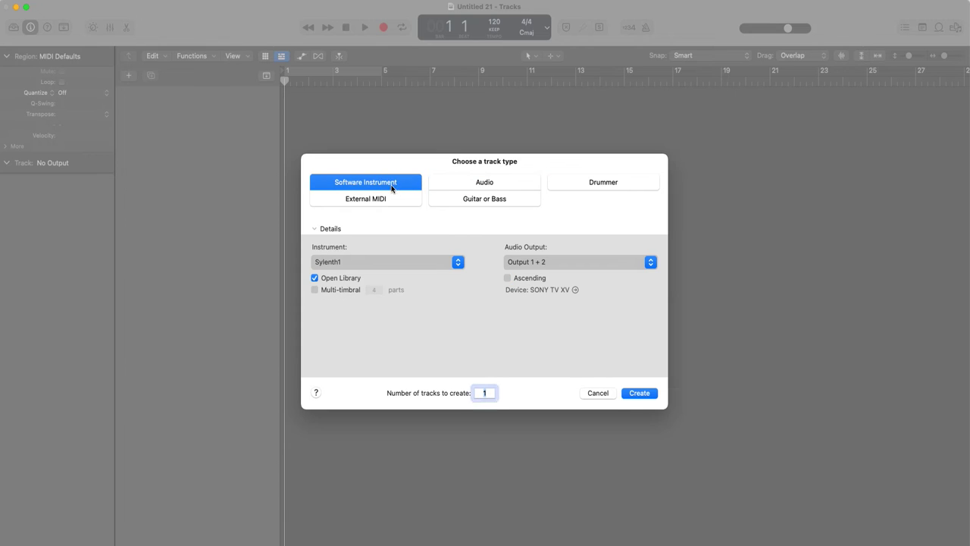
{"action": "left_click", "coordinate": [649, 395]}
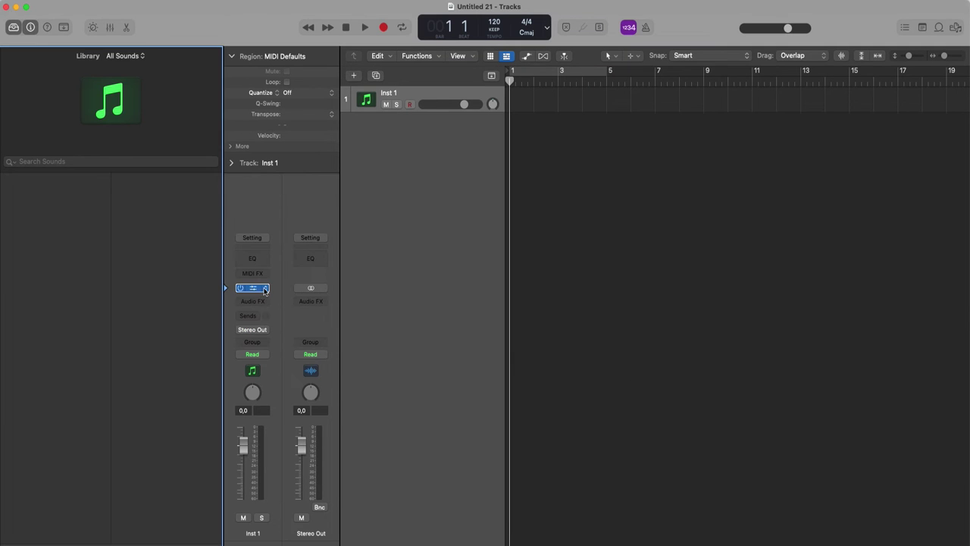
Open the Sylenth1 plug-in window on the instrument track and replace the instrument with Reveal Sound's Spire-1.5
{"action": "left_click", "coordinate": [255, 289]}
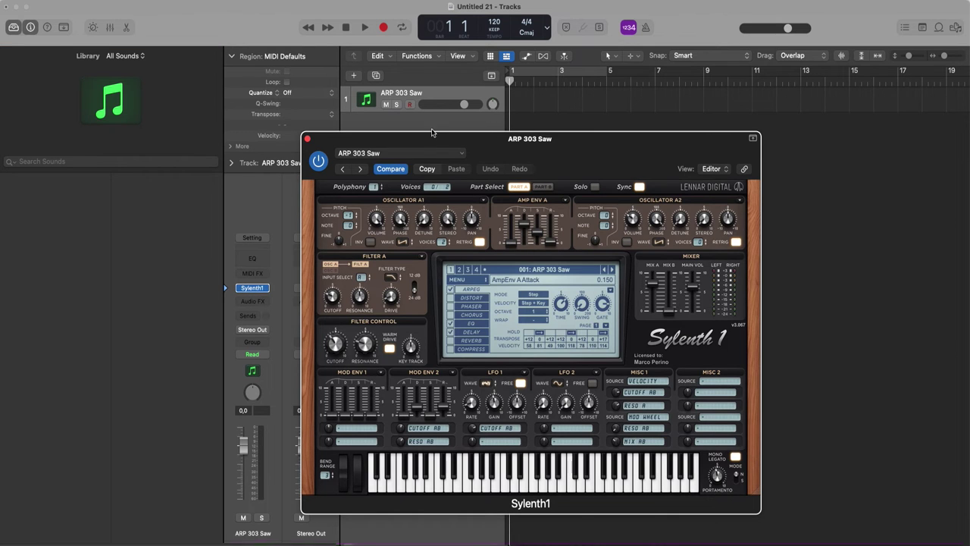
{"action": "left_click", "coordinate": [260, 289]}
{"action": "mouse_move", "coordinate": [300, 529]}
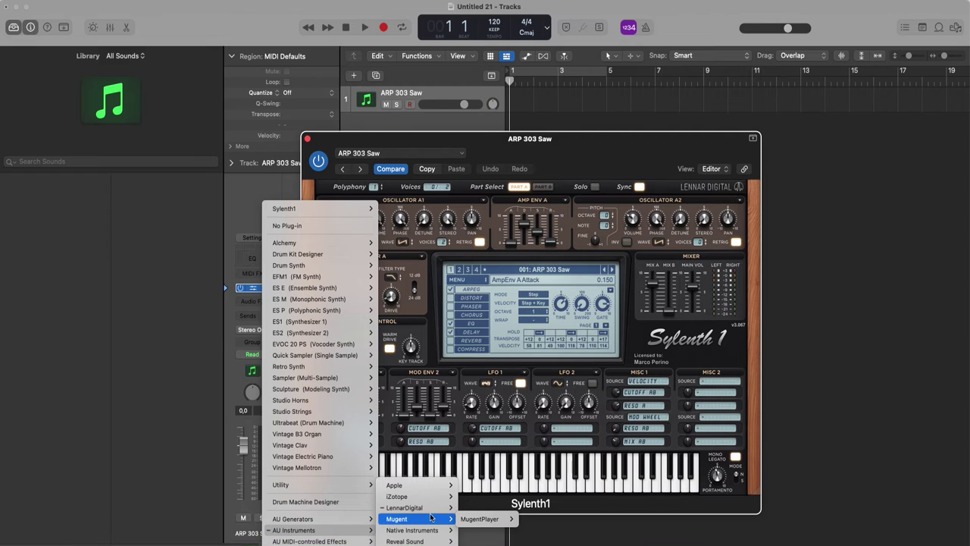
{"action": "mouse_move", "coordinate": [410, 540]}
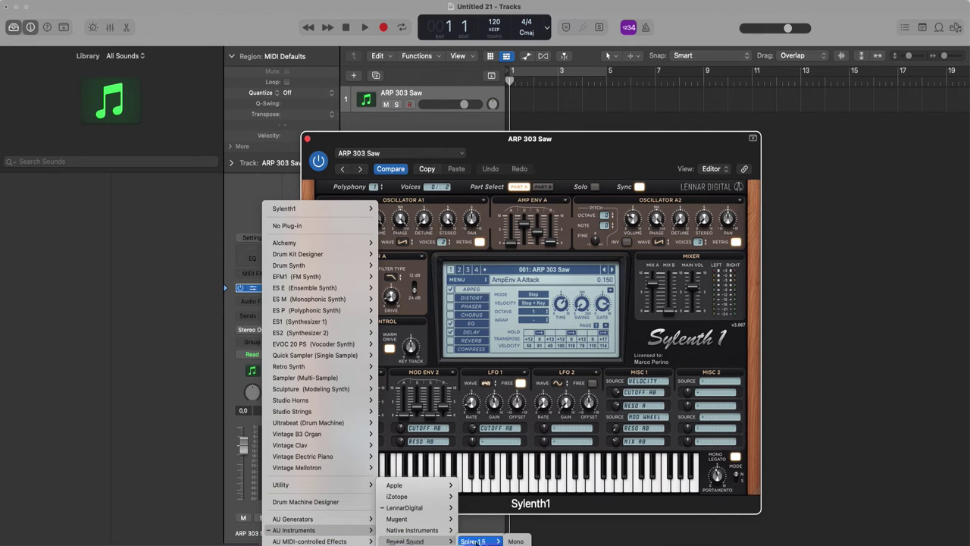
{"action": "left_click", "coordinate": [473, 541]}
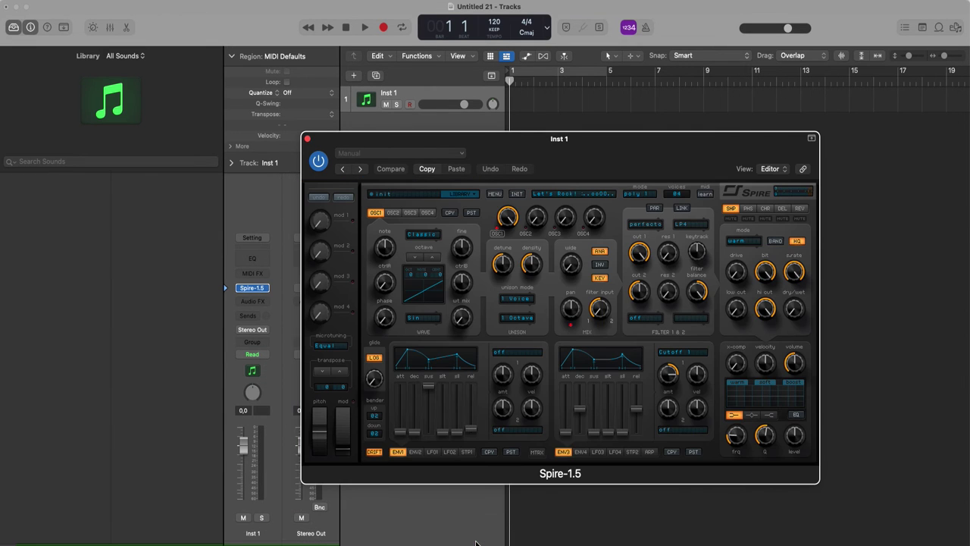
Replace Spire-1.5 on the instrument track with iZotope's RX 10 Monitor and close the plug-in window
{"action": "left_click", "coordinate": [266, 288]}
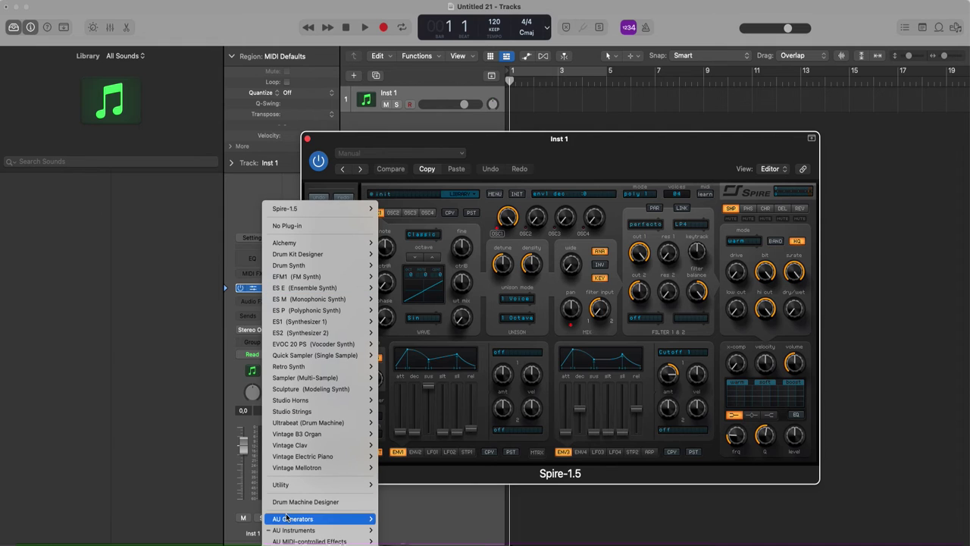
{"action": "mouse_move", "coordinate": [326, 530]}
{"action": "mouse_move", "coordinate": [421, 532]}
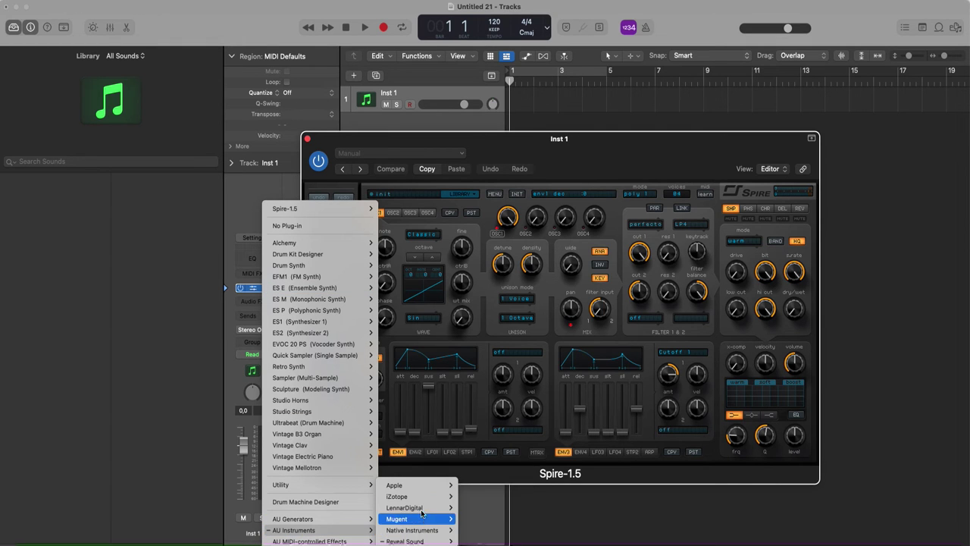
{"action": "mouse_move", "coordinate": [409, 496]}
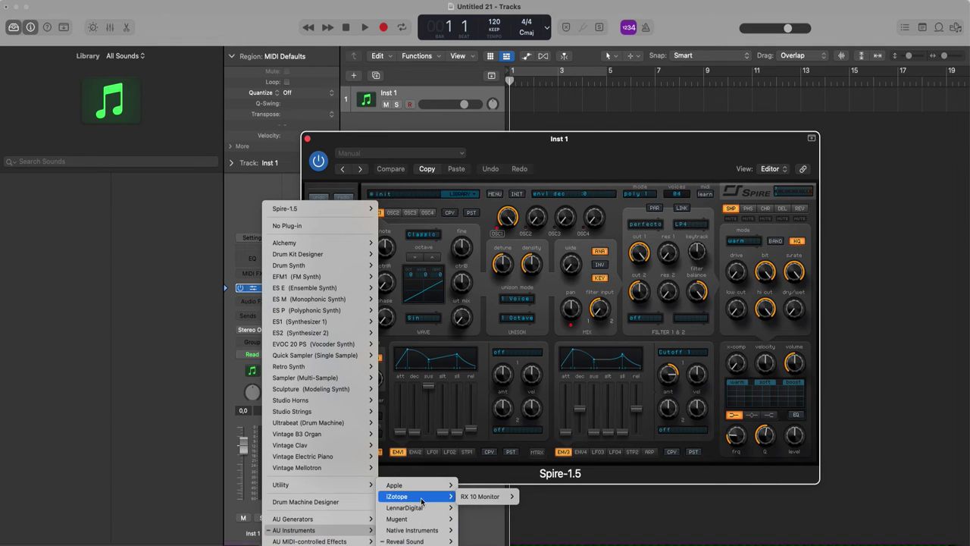
{"action": "left_click", "coordinate": [490, 497]}
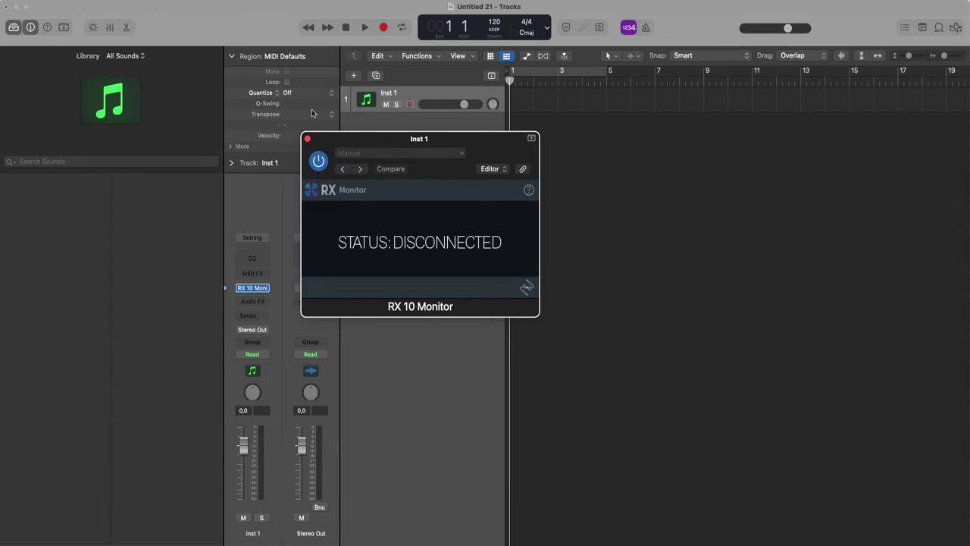
{"action": "left_click", "coordinate": [307, 138]}
Insert iZotope's RX 10 De-plosive Audio Unit in the track's first audio effect slot
{"action": "left_click", "coordinate": [265, 301]}
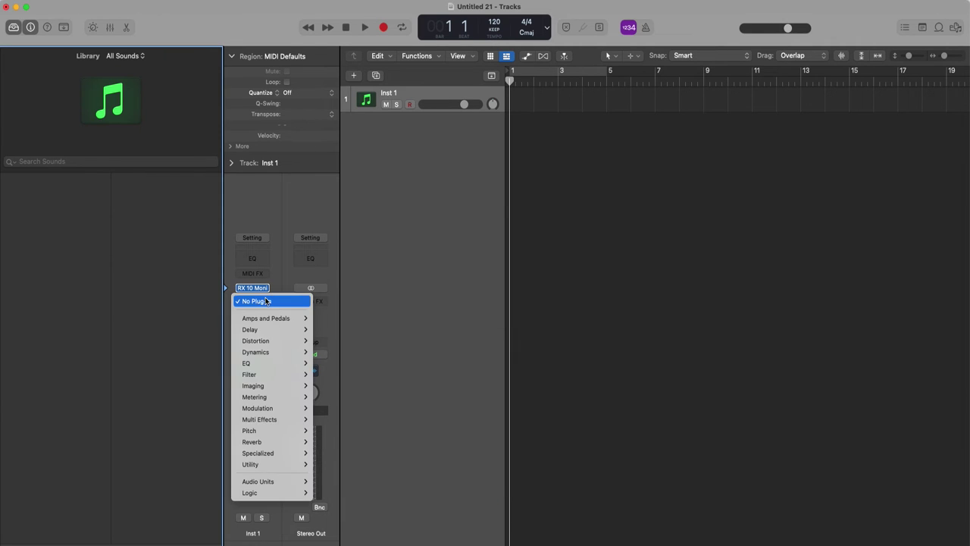
{"action": "mouse_move", "coordinate": [268, 482]}
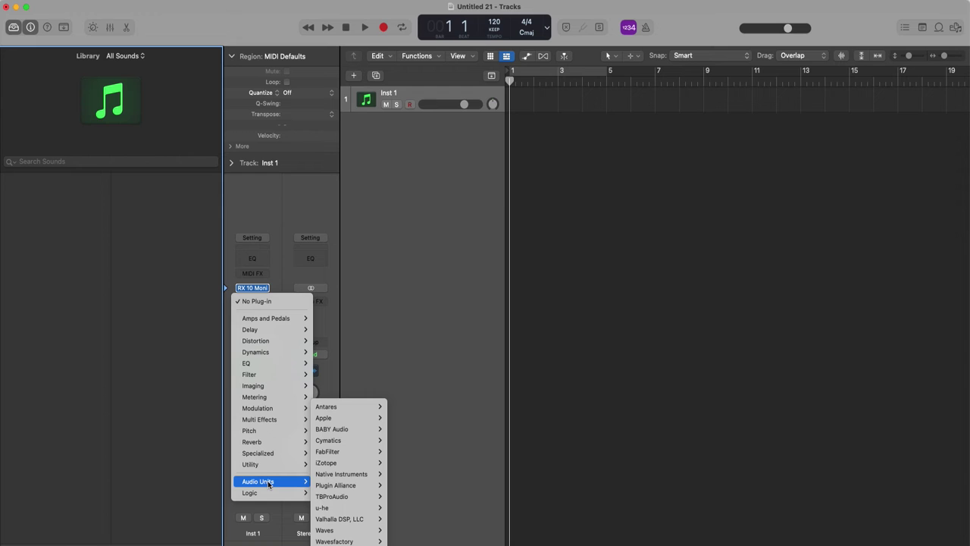
{"action": "mouse_move", "coordinate": [322, 463]}
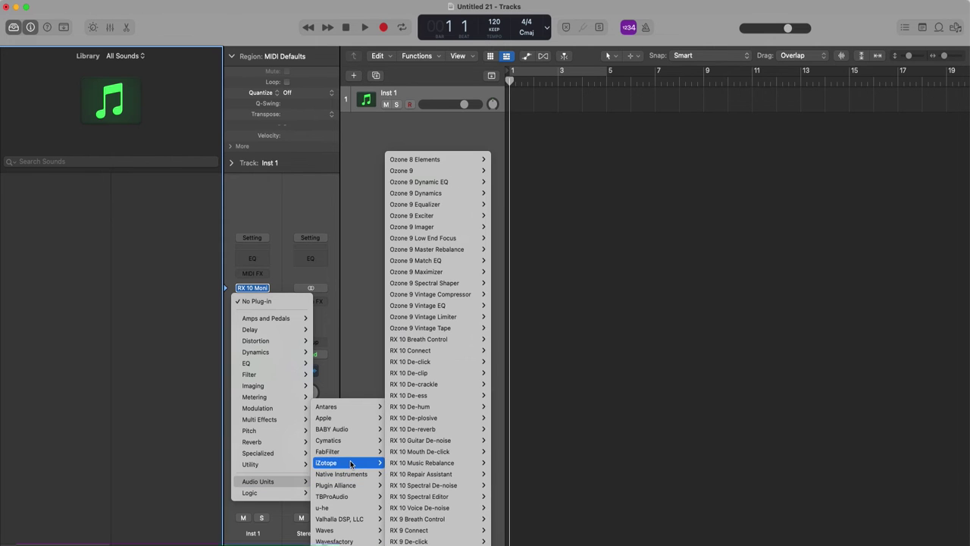
{"action": "mouse_move", "coordinate": [450, 451]}
{"action": "left_click", "coordinate": [438, 418]}
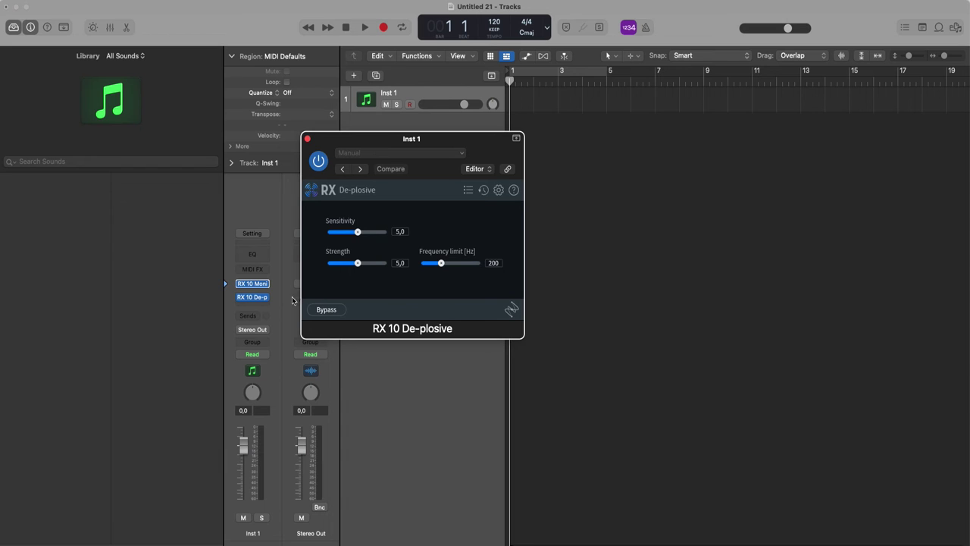
Replace RX 10 De-plosive with the Native Instruments RC 24 reverb and run it in demo mode
{"action": "left_click", "coordinate": [264, 297]}
{"action": "mouse_move", "coordinate": [283, 457]}
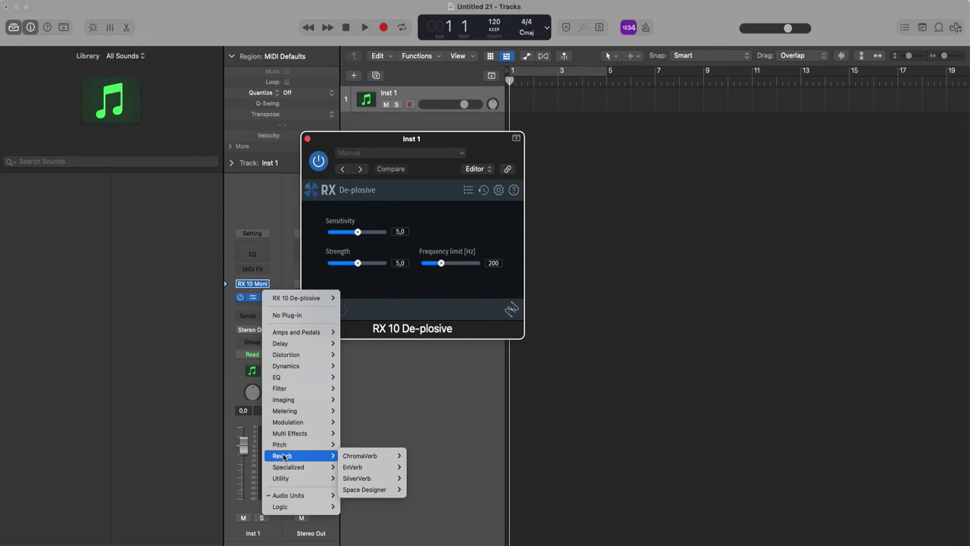
{"action": "mouse_move", "coordinate": [292, 495]}
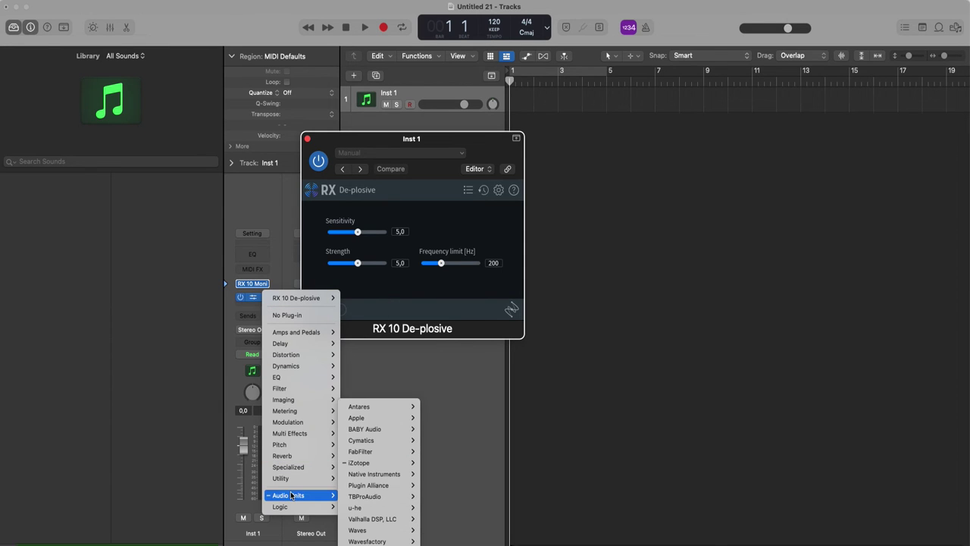
{"action": "mouse_move", "coordinate": [387, 475]}
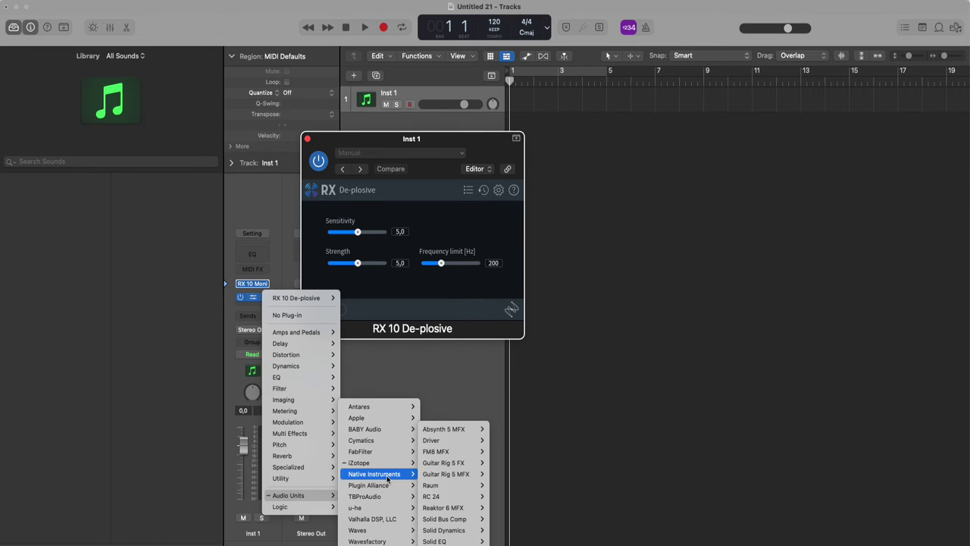
{"action": "left_click", "coordinate": [448, 496]}
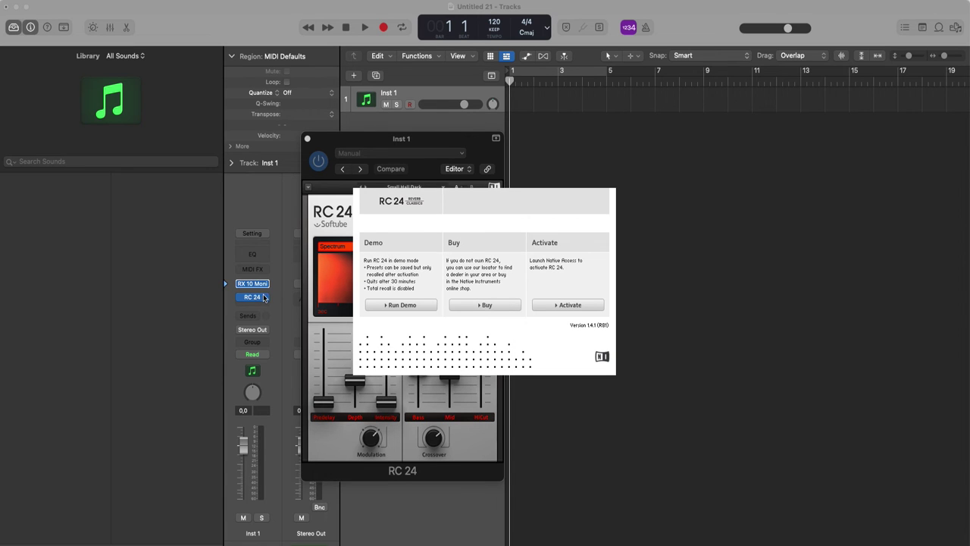
{"action": "left_click", "coordinate": [421, 306]}
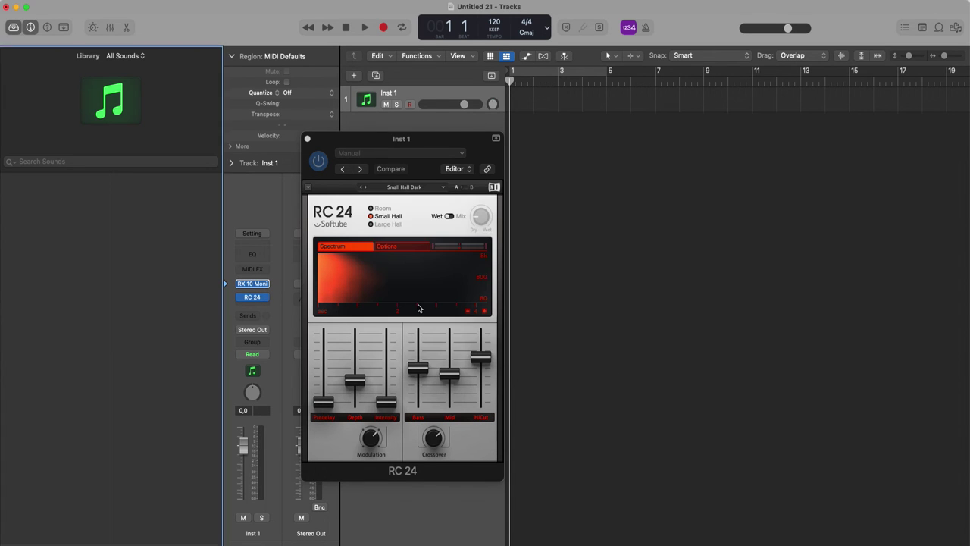
Replace RX 10 Monitor on the instrument track with the Native Instruments Massive Audio Unit instrument
{"action": "left_click", "coordinate": [264, 283]}
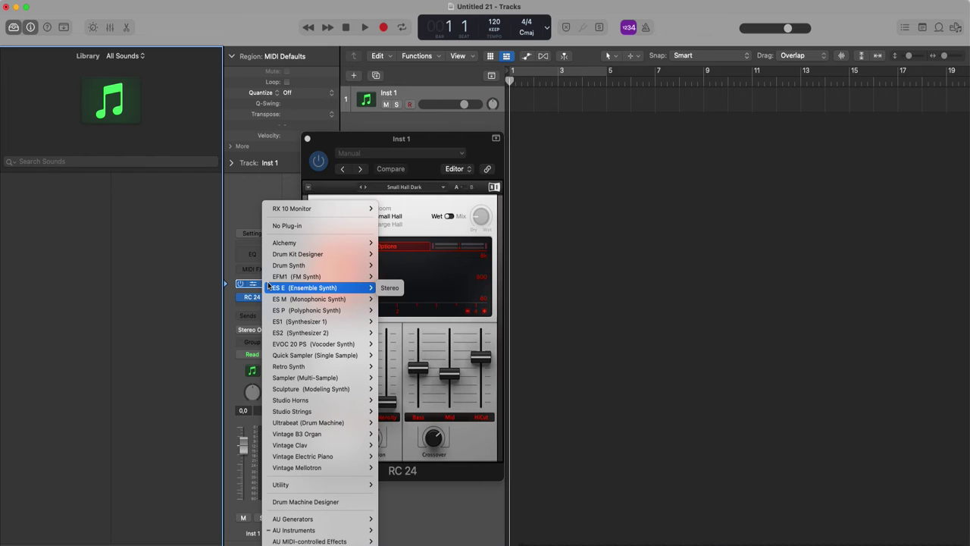
{"action": "mouse_move", "coordinate": [311, 538]}
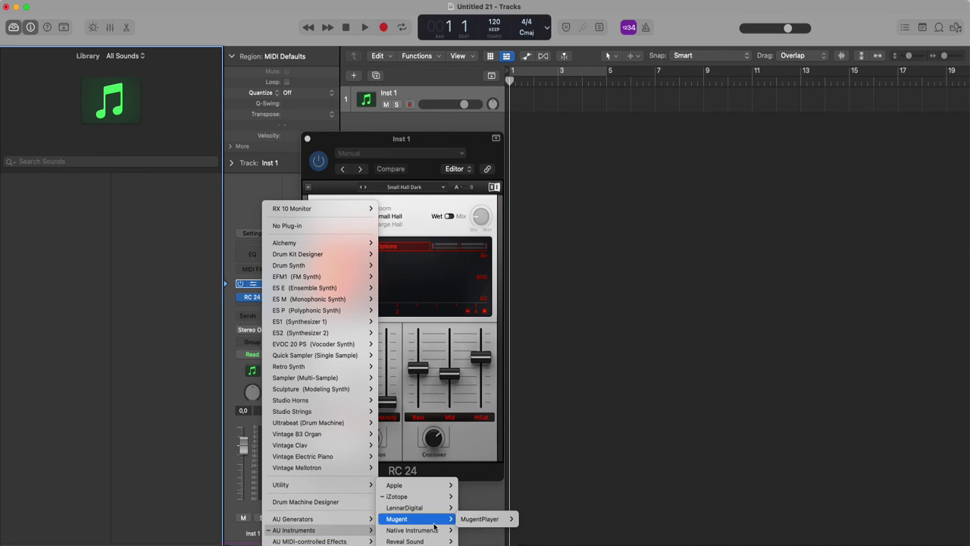
{"action": "mouse_move", "coordinate": [429, 534]}
{"action": "left_click", "coordinate": [484, 533]}
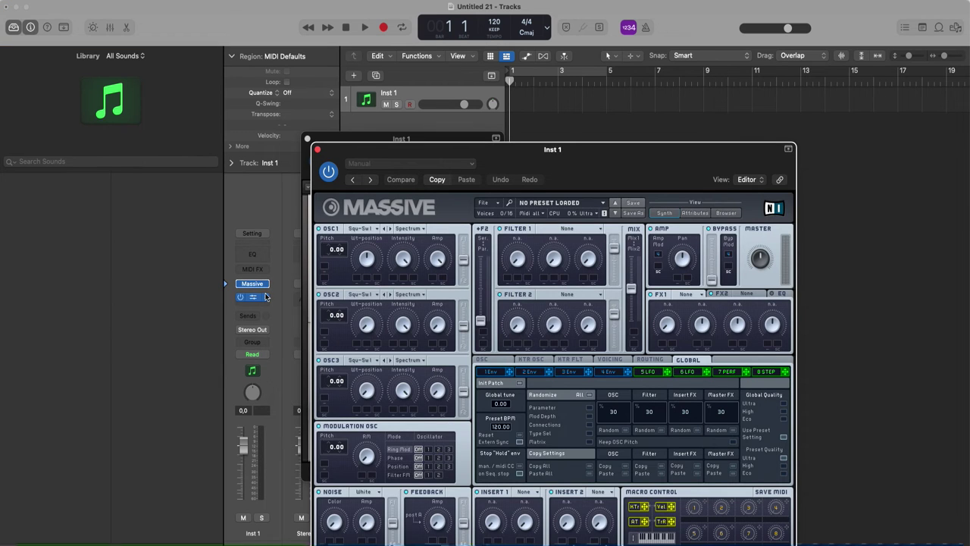
Replace Massive on the instrument track with Native Instruments' Massive X
{"action": "left_click", "coordinate": [264, 285]}
{"action": "mouse_move", "coordinate": [318, 530]}
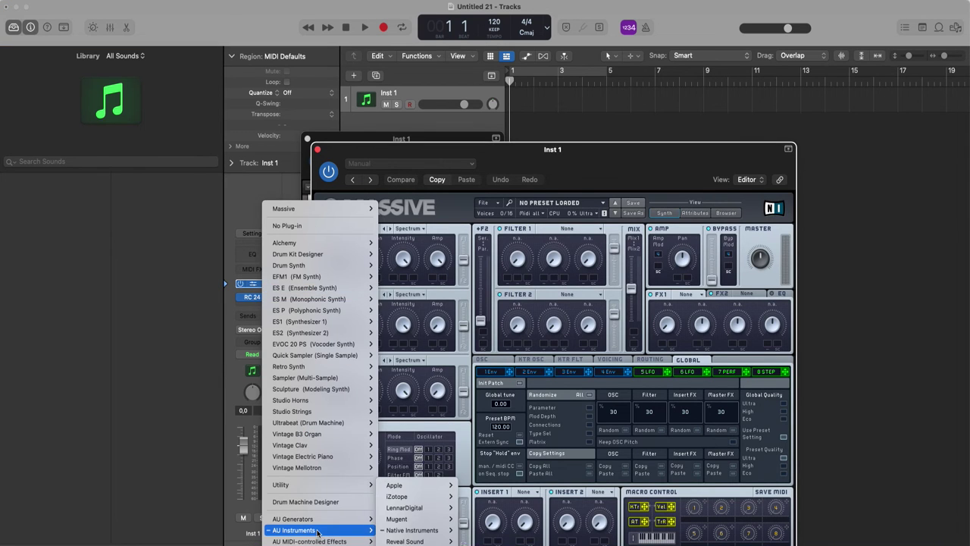
{"action": "mouse_move", "coordinate": [424, 533]}
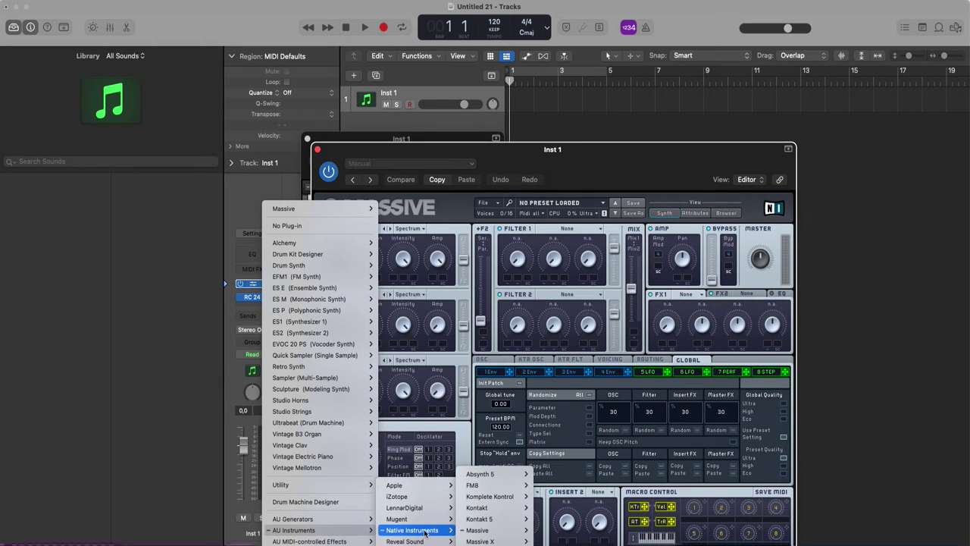
{"action": "left_click", "coordinate": [493, 539]}
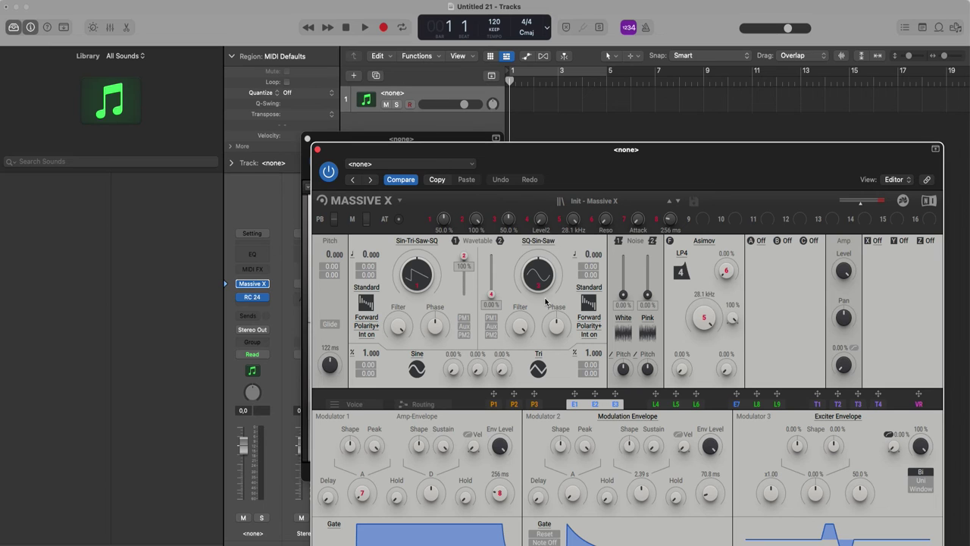
Replace the RC 24 reverb in the track's first audio effect slot with Waves' SSLComp (m)
{"action": "left_click", "coordinate": [266, 299]}
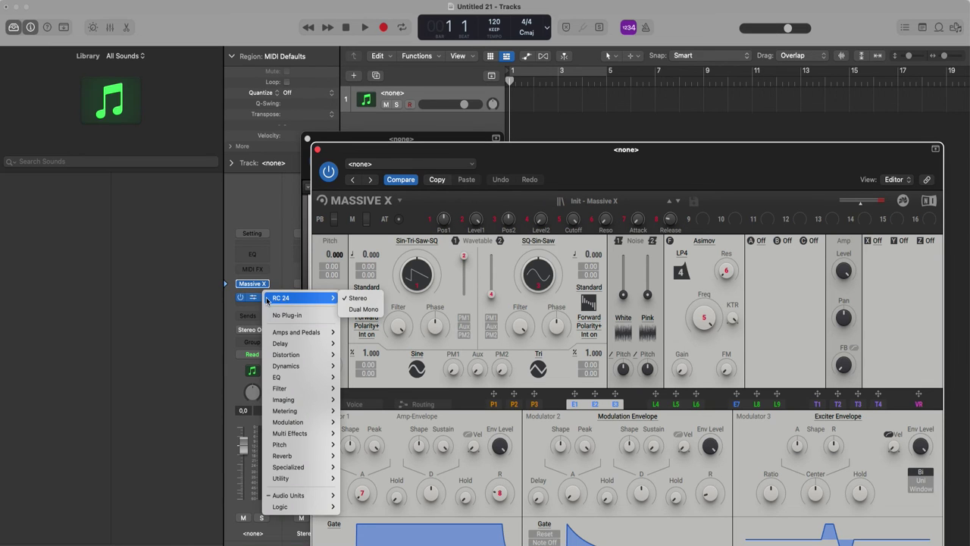
{"action": "mouse_move", "coordinate": [306, 496]}
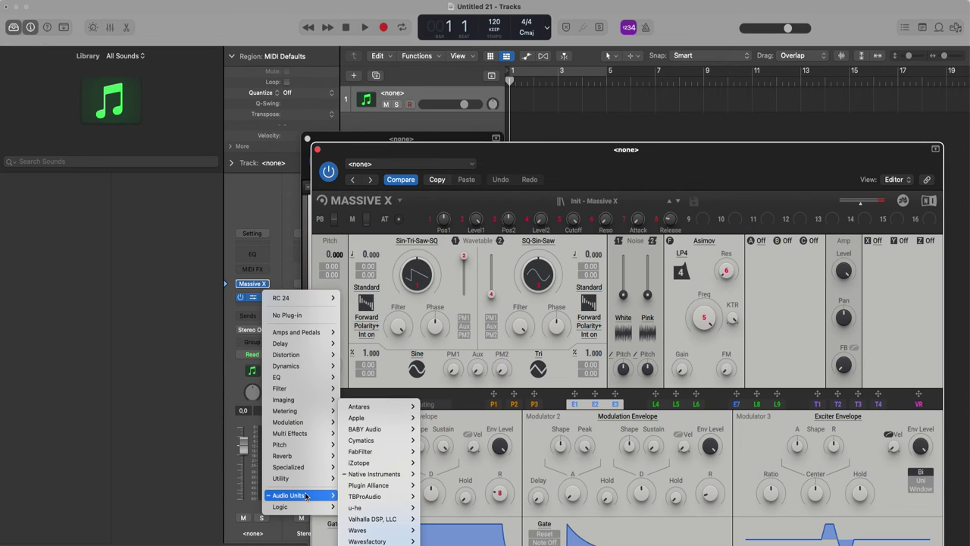
{"action": "mouse_move", "coordinate": [370, 533]}
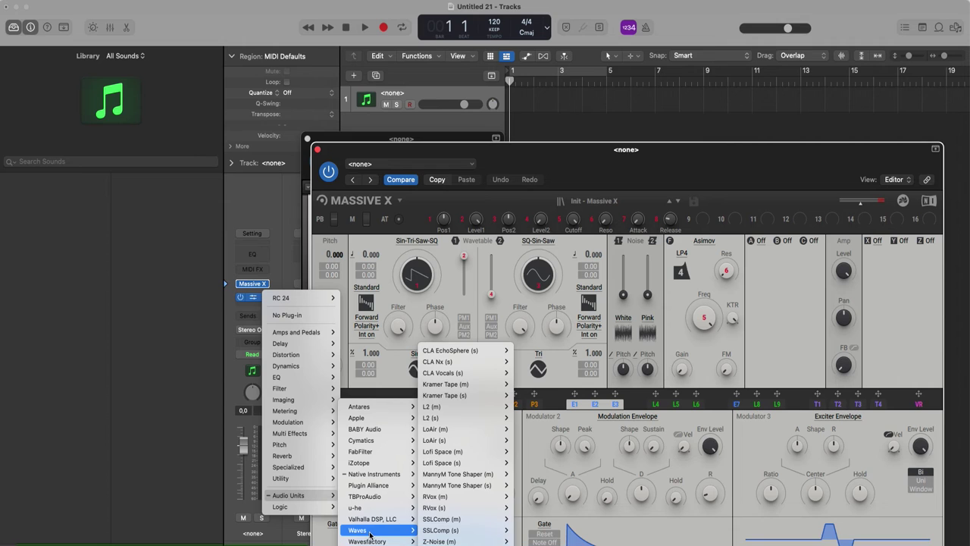
{"action": "left_click", "coordinate": [450, 521]}
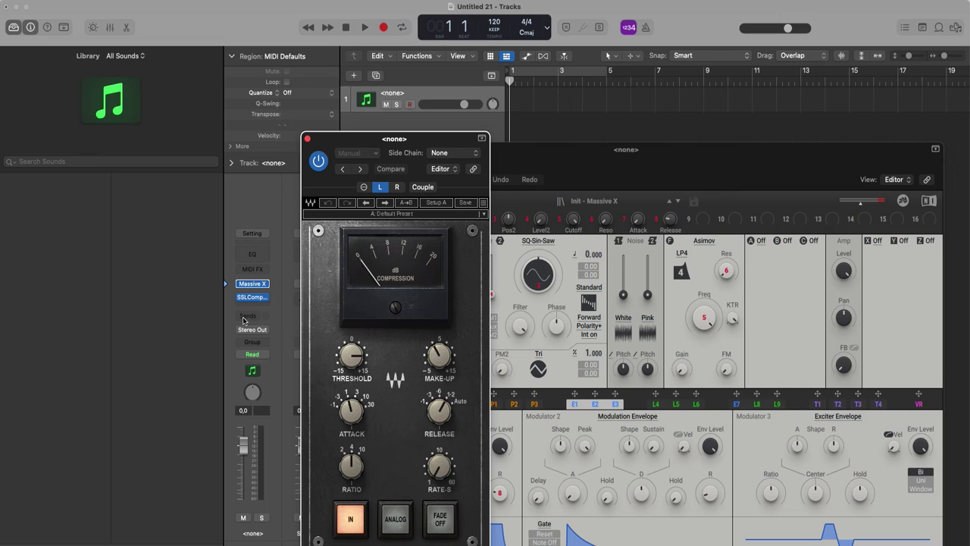
{"action": "left_click", "coordinate": [266, 298]}
{"action": "mouse_move", "coordinate": [266, 297]}
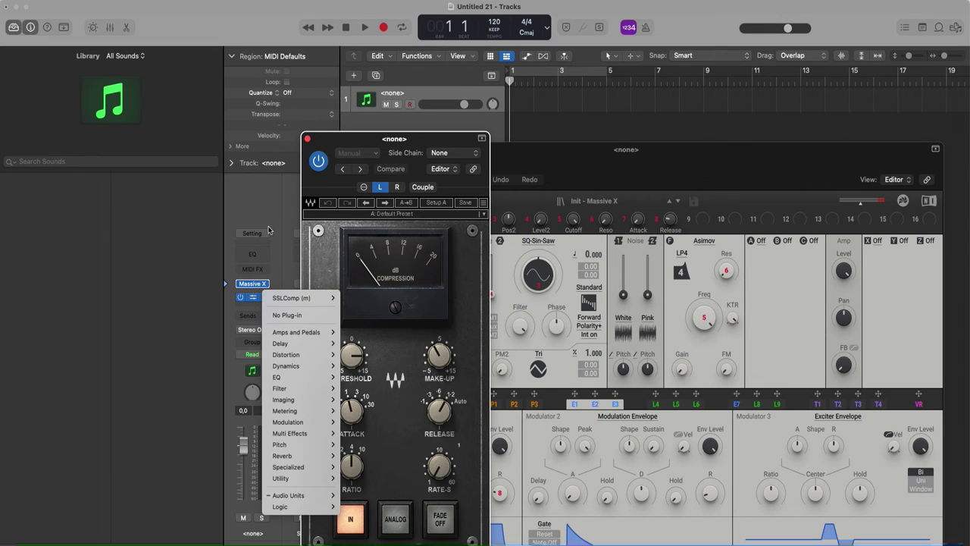
{"action": "left_click", "coordinate": [261, 195]}
Quit Logic Pro without saving the Untitled 21 project
{"action": "left_click", "coordinate": [46, 0]}
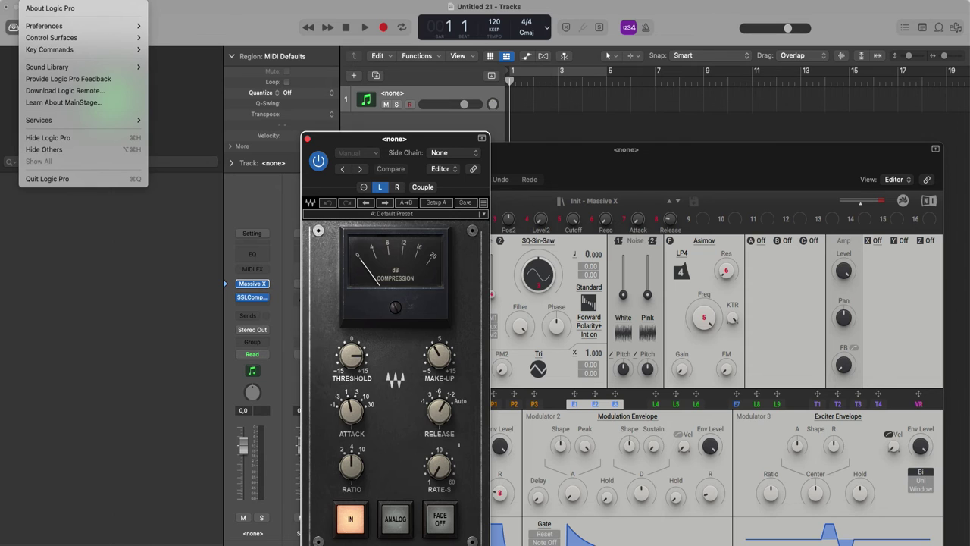
{"action": "left_click", "coordinate": [75, 178]}
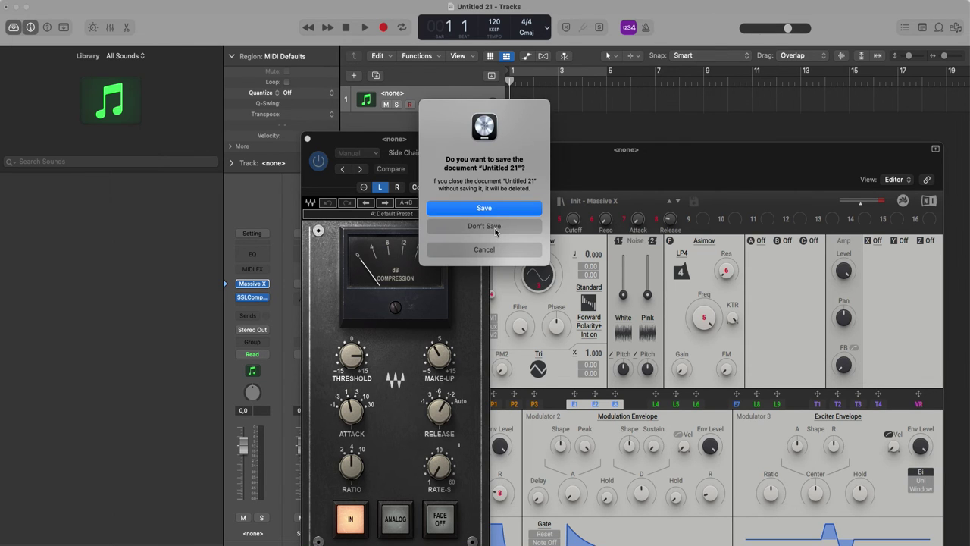
{"action": "left_click", "coordinate": [496, 225]}
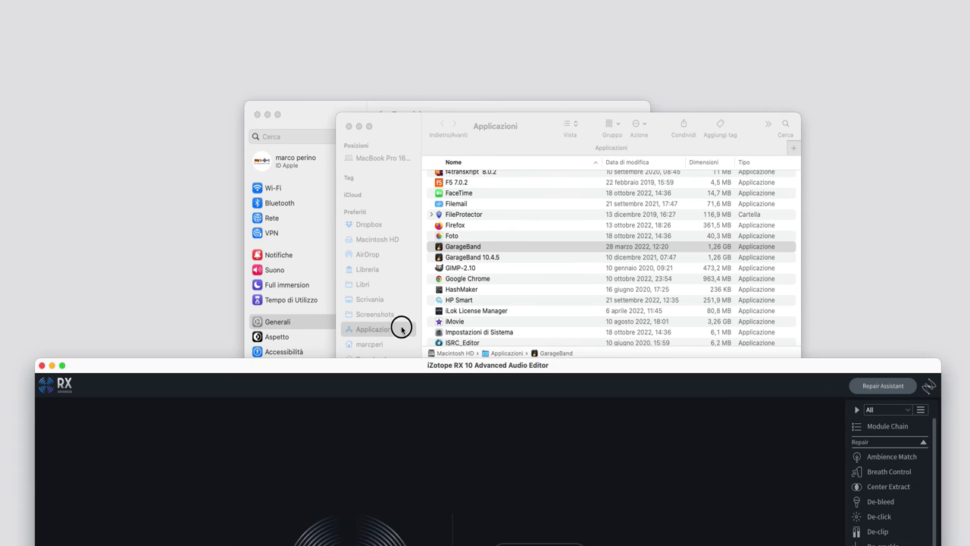
Move the RX 10 Advanced Audio Editor window up the screen and quit iZotope RX 10
{"action": "left_click_drag", "start_coordinate": [413, 370], "coordinate": [363, 0]}
{"action": "left_click", "coordinate": [37, 0]}
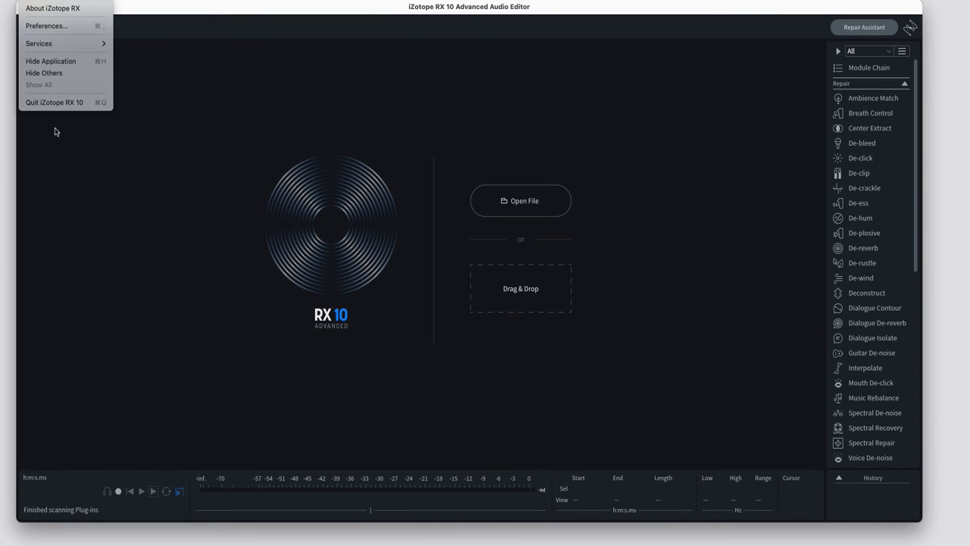
{"action": "left_click", "coordinate": [58, 103]}
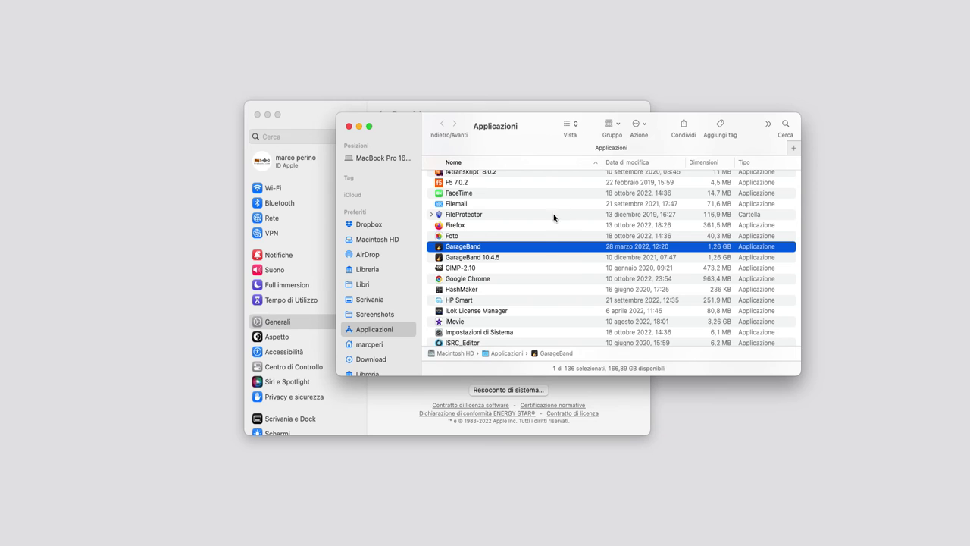
Try to launch Logic Pro X 10.2.4 from the Applications folder and ignore the crash report
{"action": "scroll", "coordinate": [536, 225], "scroll_direction": "down", "scroll_amount": 5}
{"action": "scroll", "coordinate": [535, 228], "scroll_direction": "down", "scroll_amount": 5}
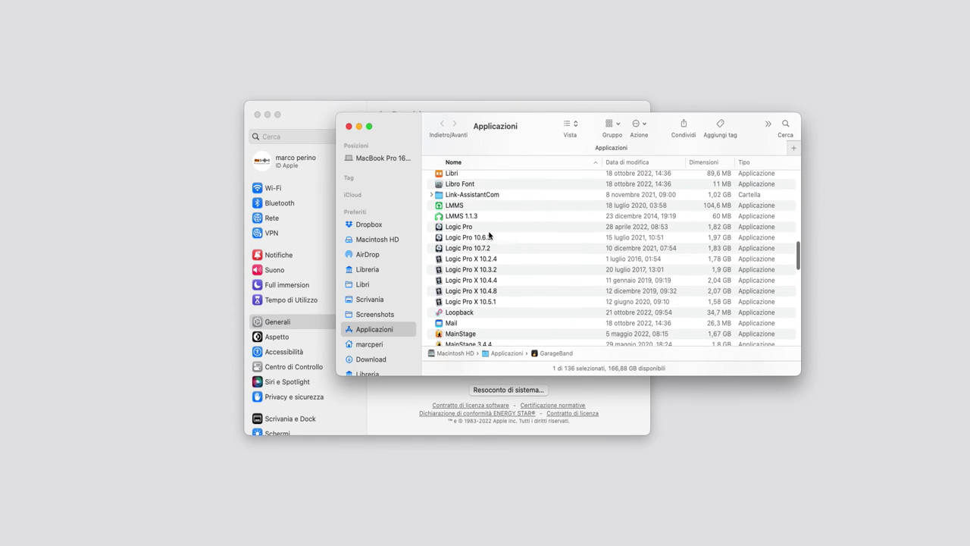
{"action": "left_click", "coordinate": [492, 261]}
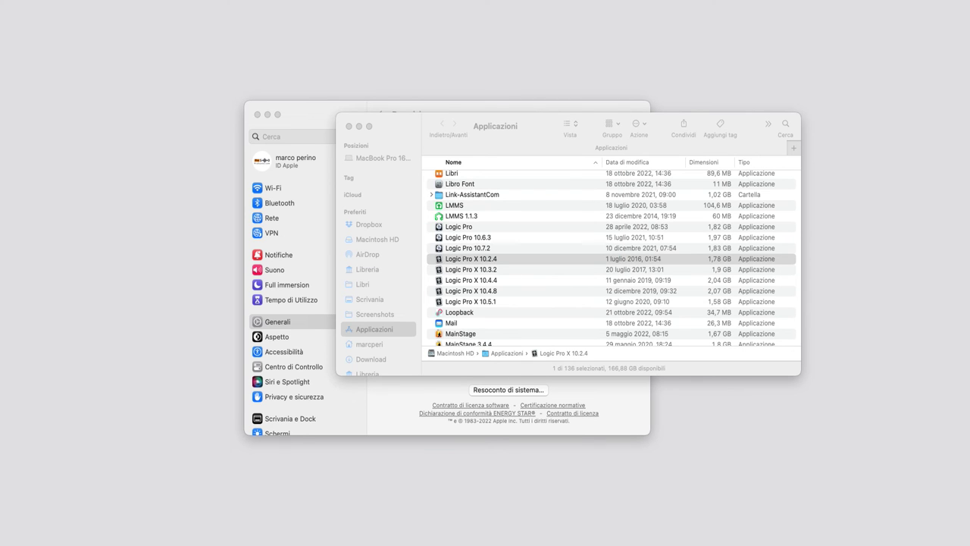
{"action": "left_click", "coordinate": [74, 1]}
{"action": "left_click", "coordinate": [80, 7]}
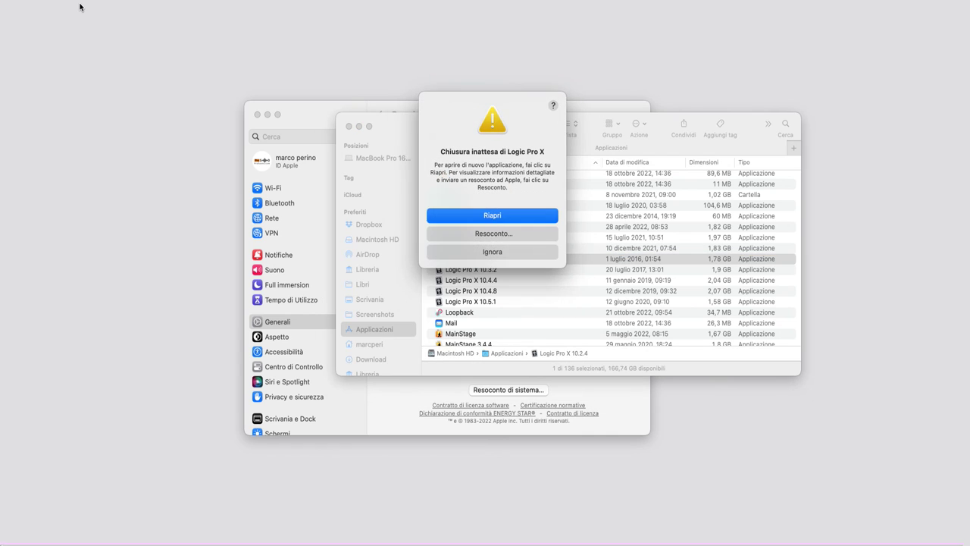
{"action": "left_click", "coordinate": [513, 250]}
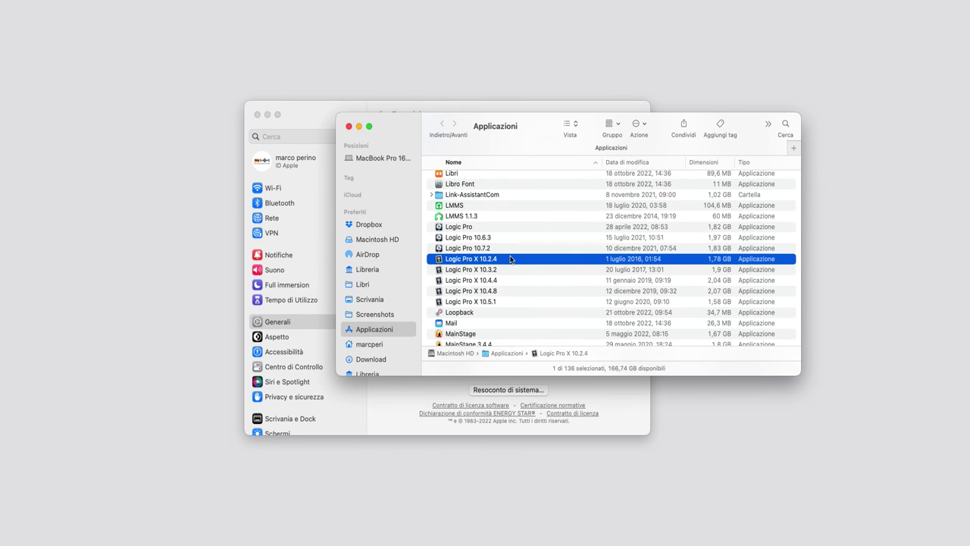
Launch Logic Pro X 10.4.8 and create one software instrument track with the stereo EXS24 sampler
{"action": "left_click", "coordinate": [499, 291]}
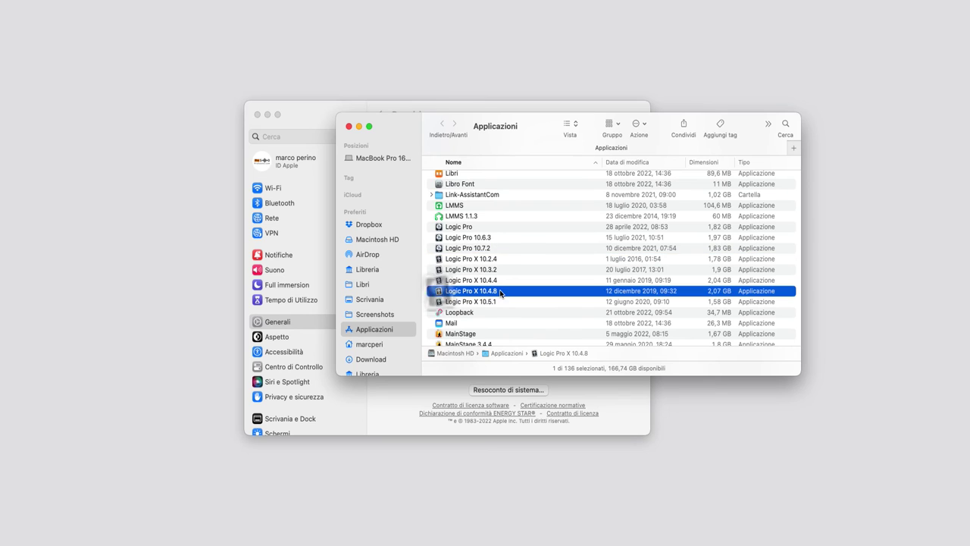
{"action": "double_click", "coordinate": [500, 293]}
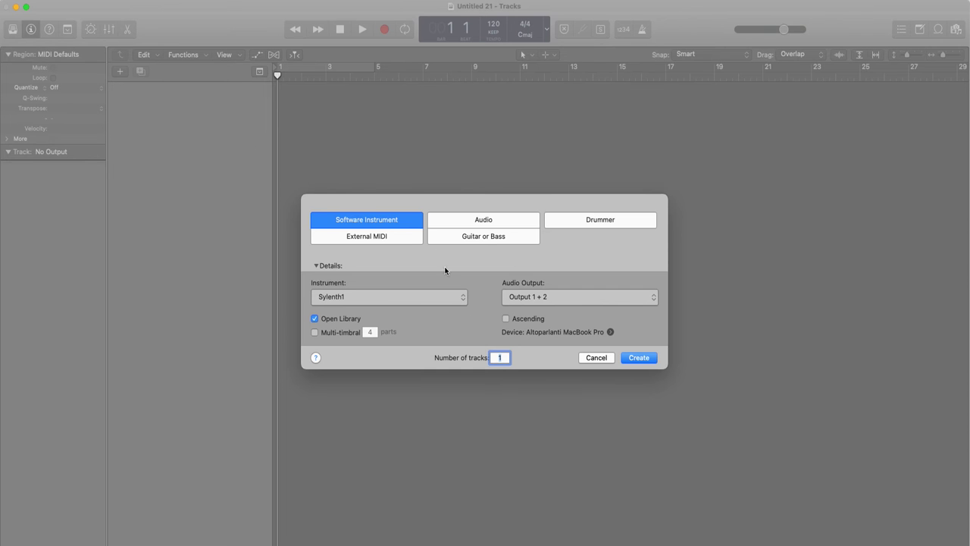
{"action": "left_click", "coordinate": [461, 299]}
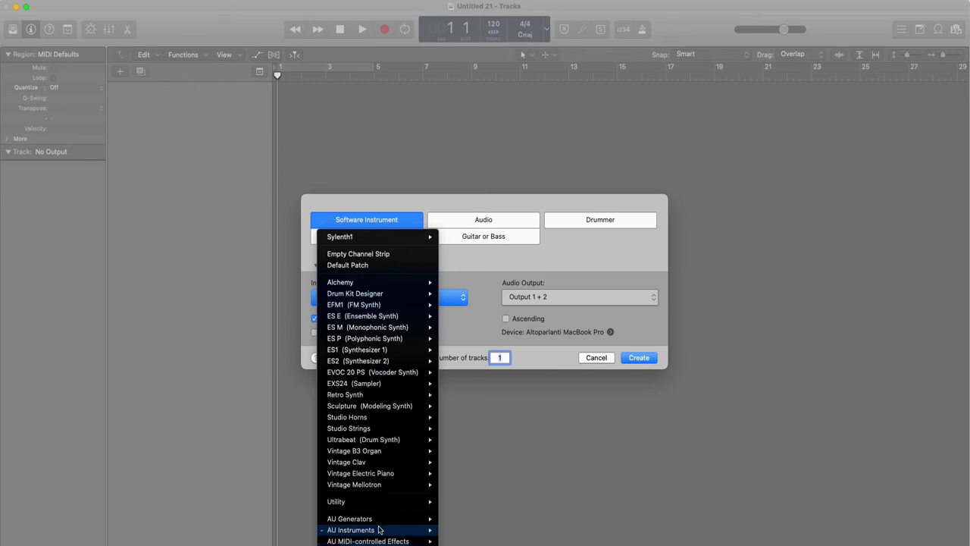
{"action": "mouse_move", "coordinate": [385, 504]}
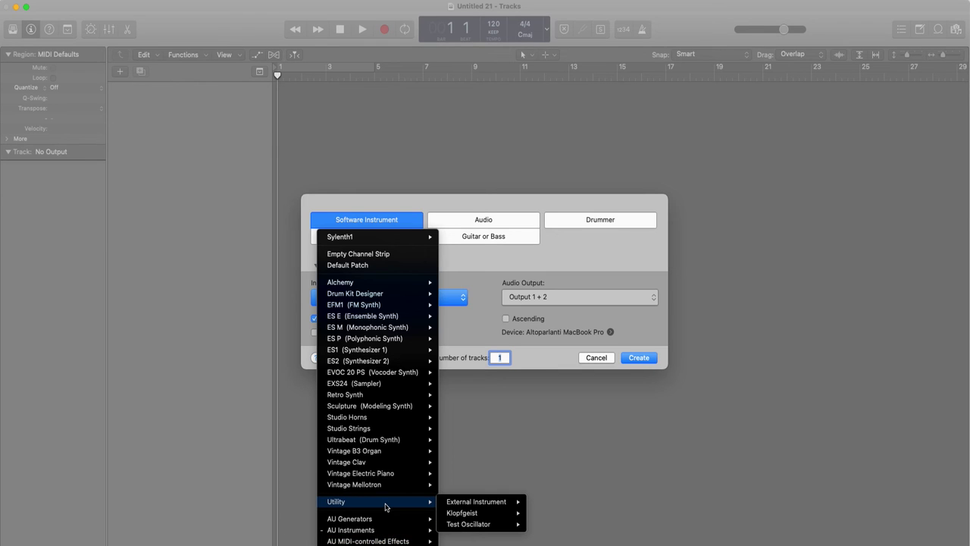
{"action": "mouse_move", "coordinate": [376, 390]}
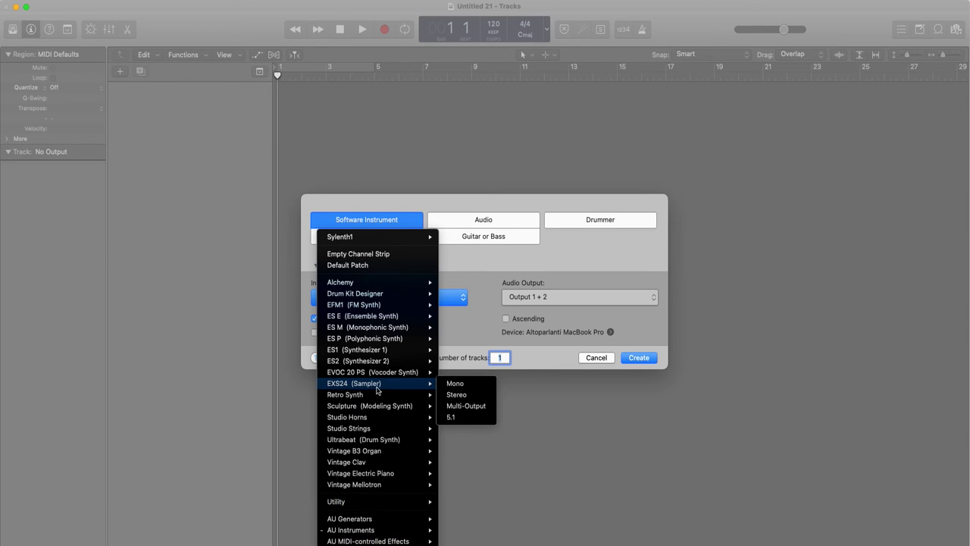
{"action": "left_click", "coordinate": [470, 395]}
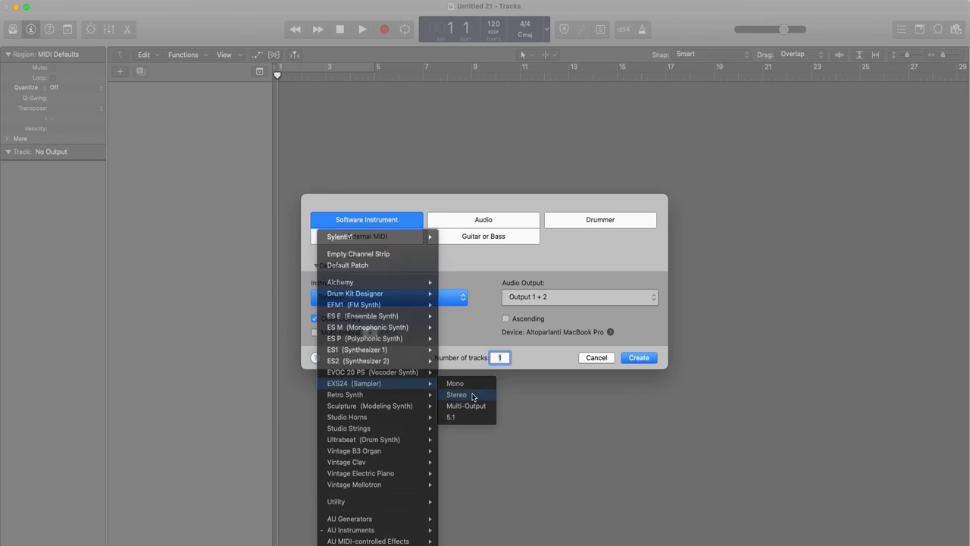
{"action": "left_click", "coordinate": [644, 357]}
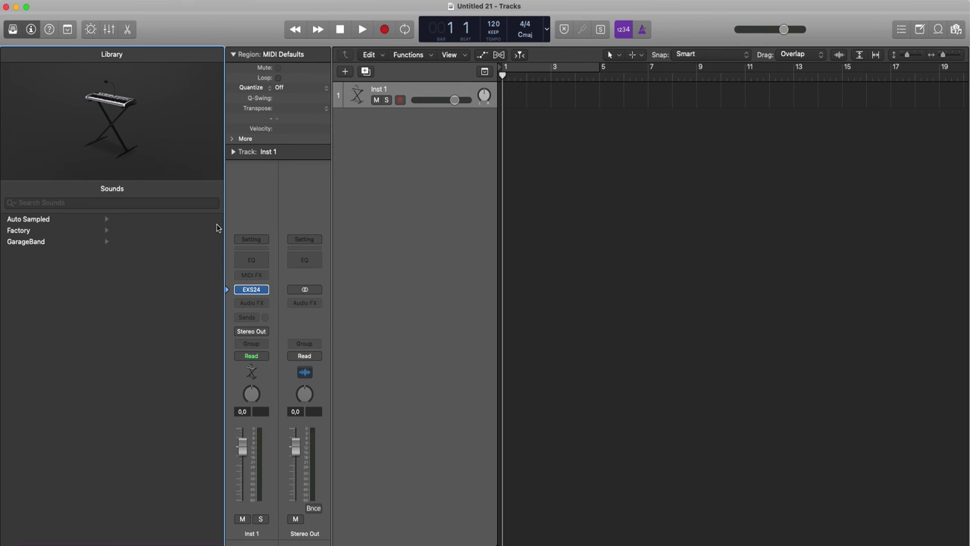
Check the EXS24 plug-in window on the new track, close it and quit Logic Pro X
{"action": "left_click", "coordinate": [250, 289]}
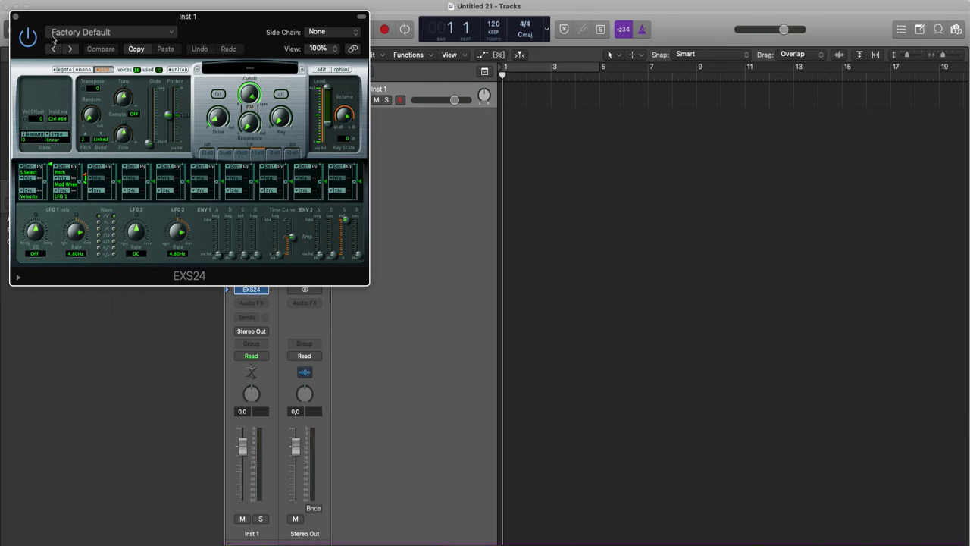
{"action": "left_click", "coordinate": [15, 17]}
{"action": "left_click", "coordinate": [34, 0]}
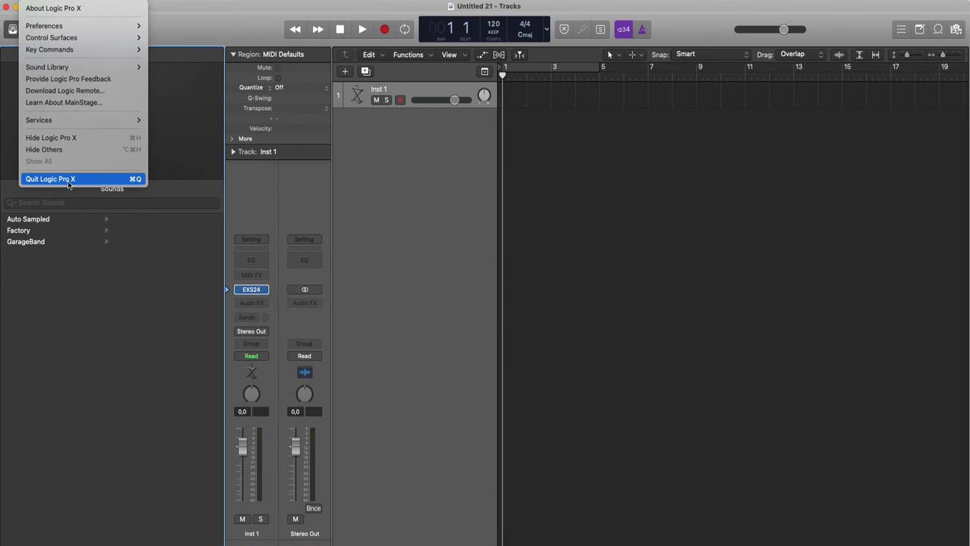
{"action": "left_click", "coordinate": [68, 182]}
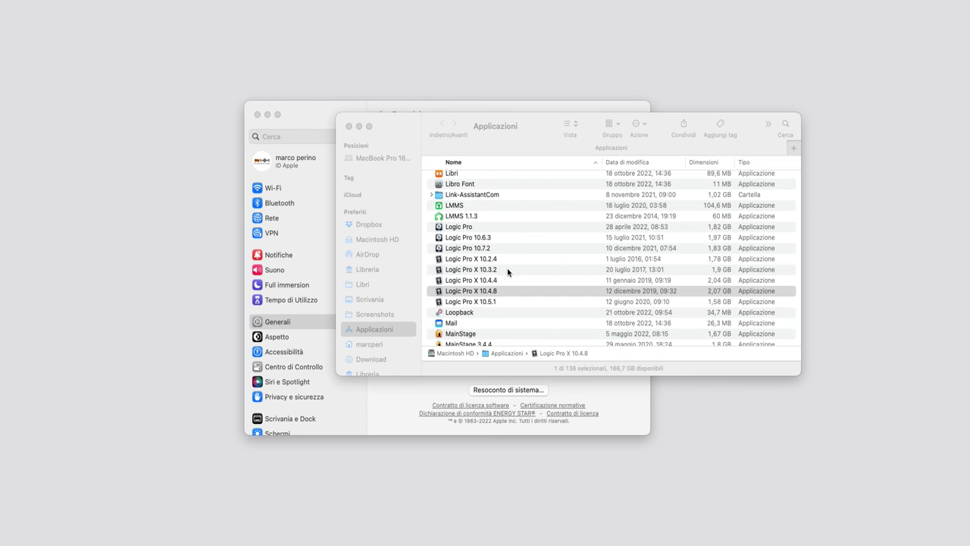
Try to launch Logic Pro X 10.4.4 from the Applications folder and ignore the crash report
{"action": "left_click", "coordinate": [513, 280]}
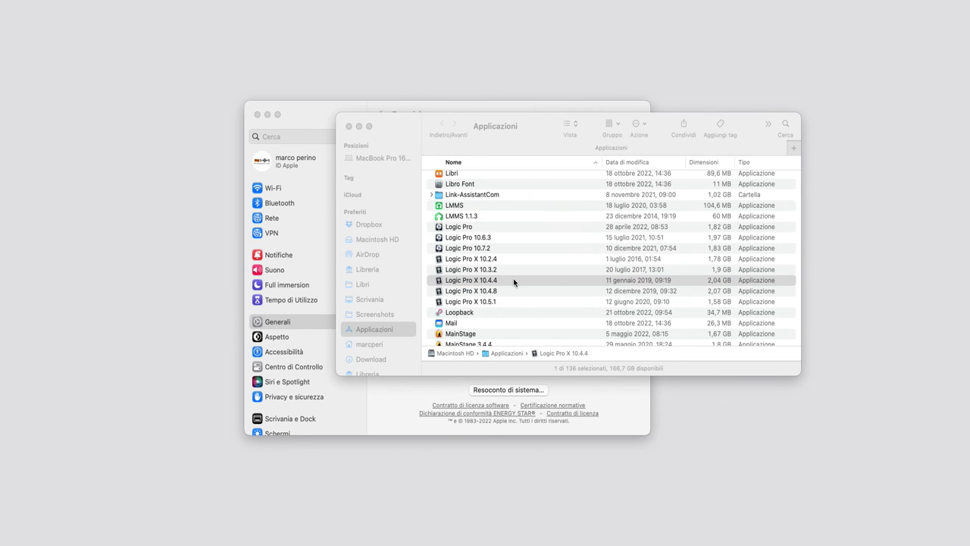
{"action": "left_click", "coordinate": [72, 0]}
{"action": "left_click", "coordinate": [82, 13]}
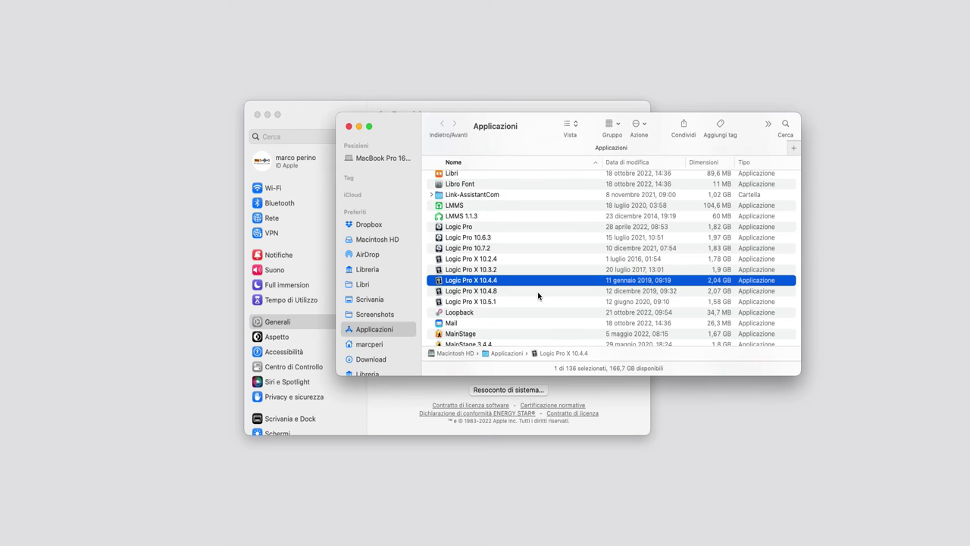
{"action": "left_click", "coordinate": [513, 251]}
Launch LMMS 1.1.3 from the Applications folder to test that it opens, and quit it
{"action": "left_click", "coordinate": [496, 292]}
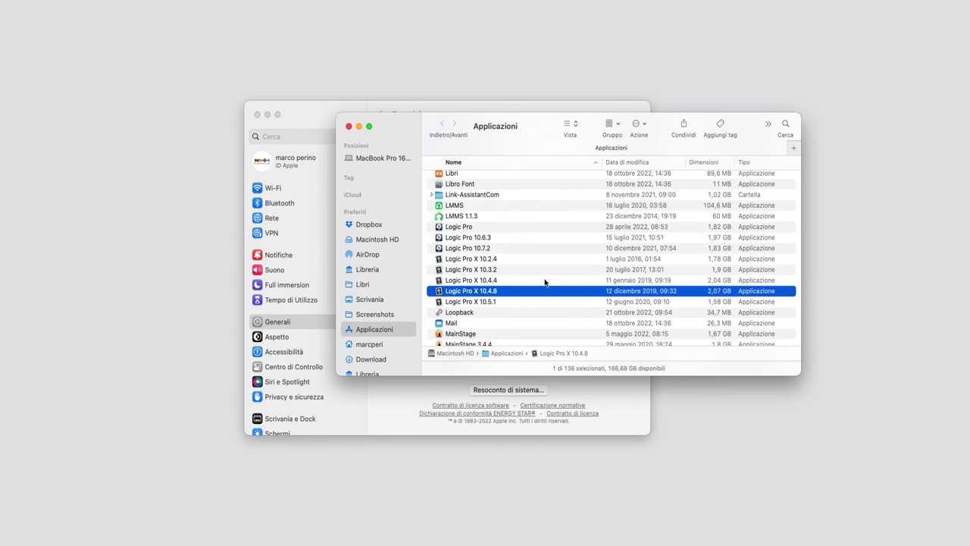
{"action": "scroll", "coordinate": [545, 281], "scroll_direction": "down", "scroll_amount": 3}
{"action": "scroll", "coordinate": [544, 281], "scroll_direction": "down", "scroll_amount": 4}
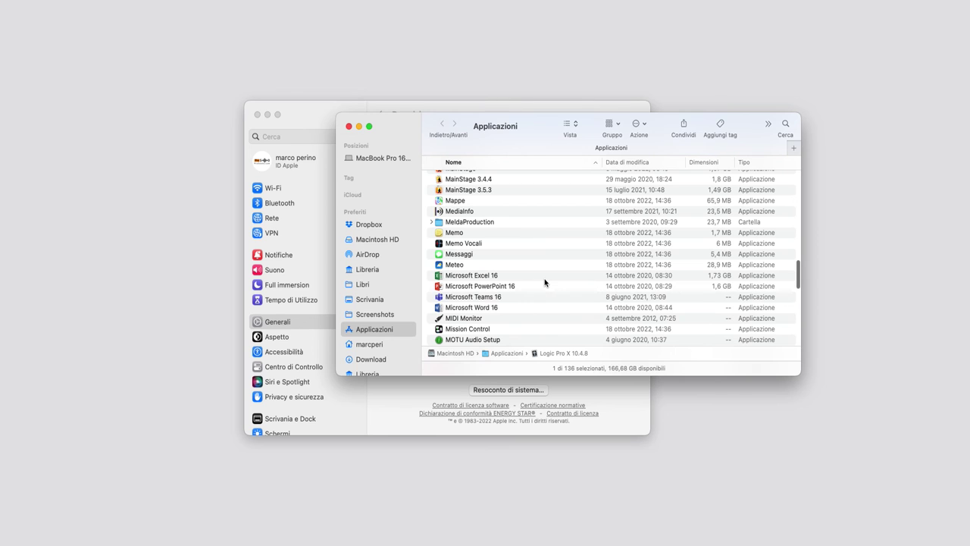
{"action": "scroll", "coordinate": [544, 282], "scroll_direction": "up", "scroll_amount": 10}
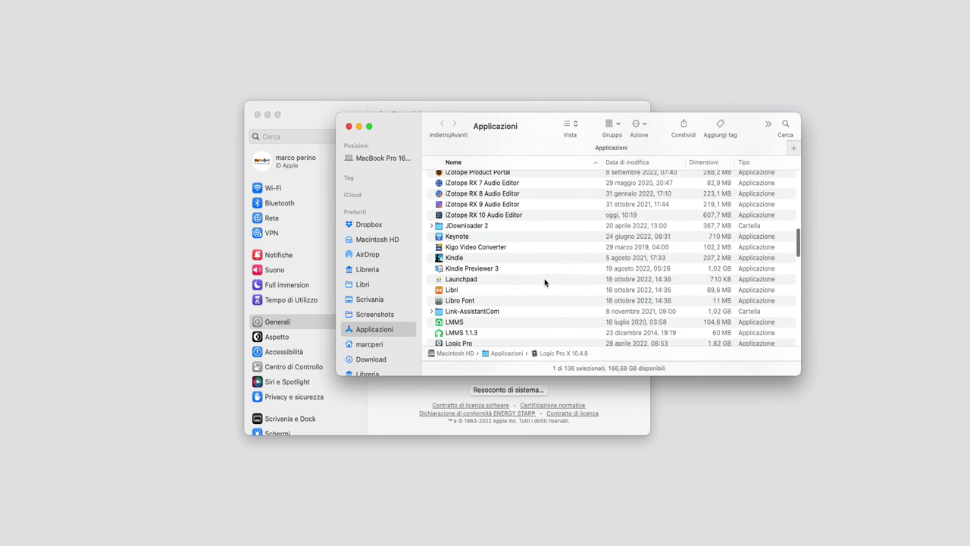
{"action": "scroll", "coordinate": [544, 283], "scroll_direction": "down", "scroll_amount": 2}
{"action": "left_click", "coordinate": [464, 294]}
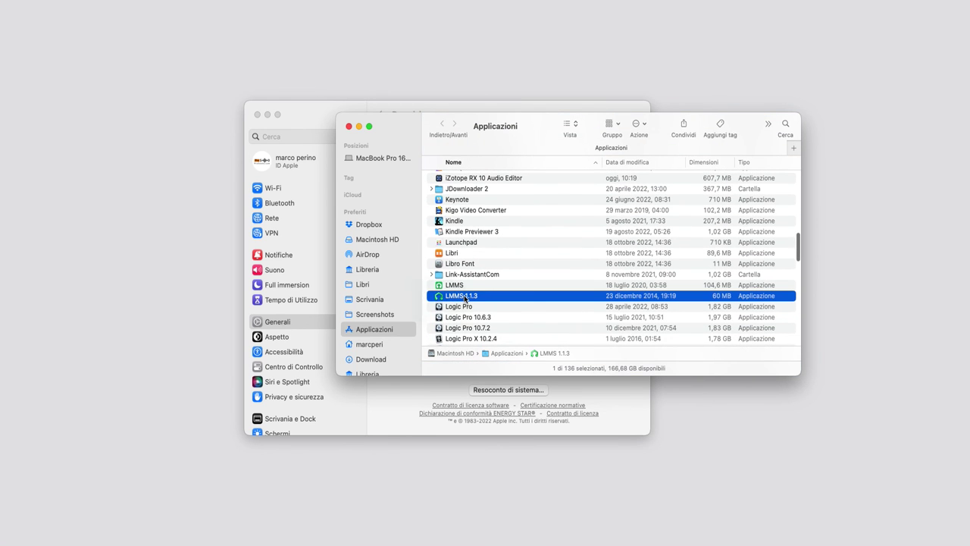
{"action": "double_click", "coordinate": [561, 295]}
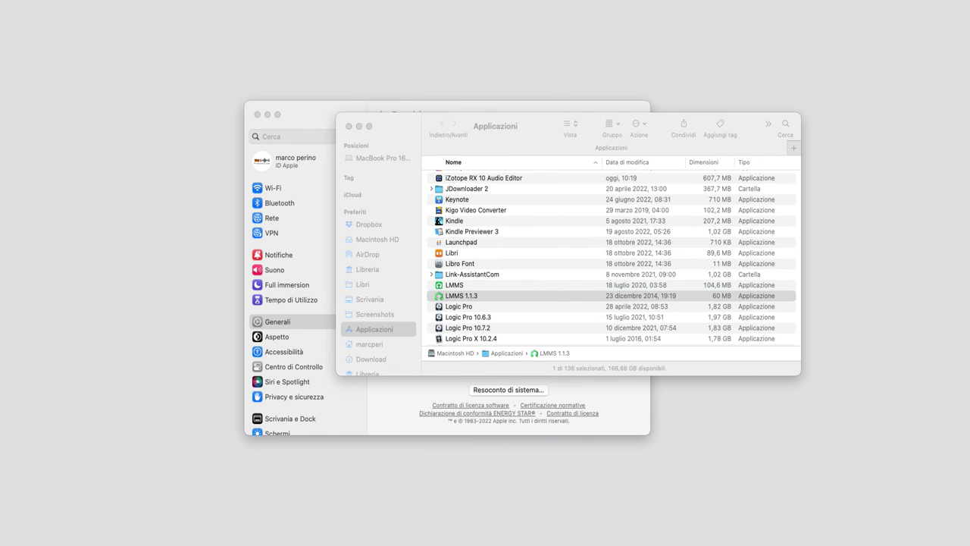
{"action": "left_click_drag", "start_coordinate": [408, 507], "coordinate": [365, 45]}
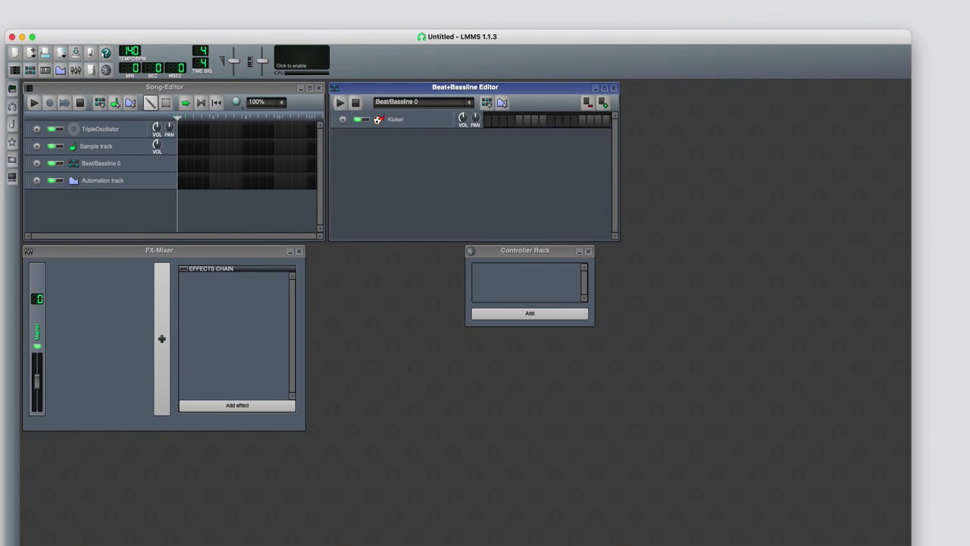
{"action": "left_click", "coordinate": [37, 1]}
{"action": "left_click", "coordinate": [62, 102]}
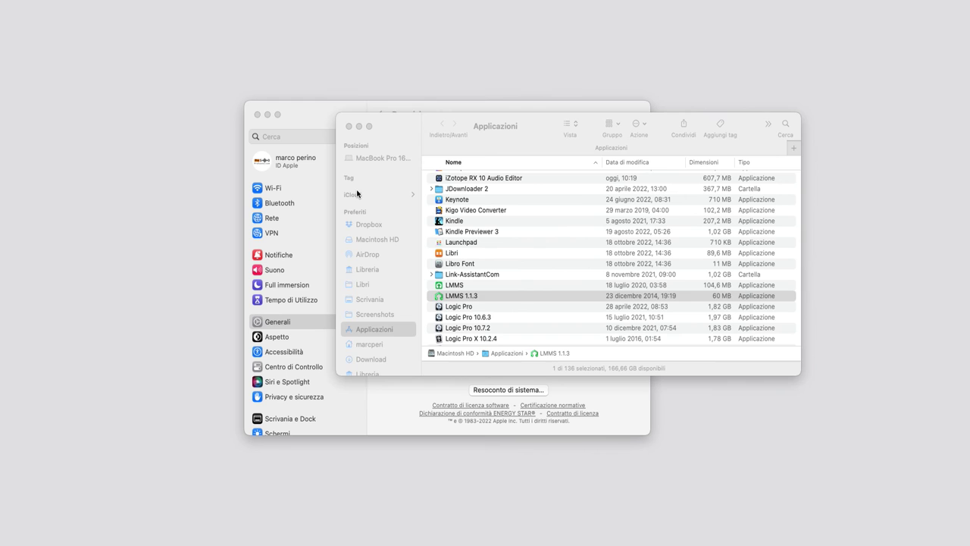
Launch Microsoft Word 16 from the Applications folder to test it on this macOS version
{"action": "scroll", "coordinate": [520, 263], "scroll_direction": "down", "scroll_amount": 5}
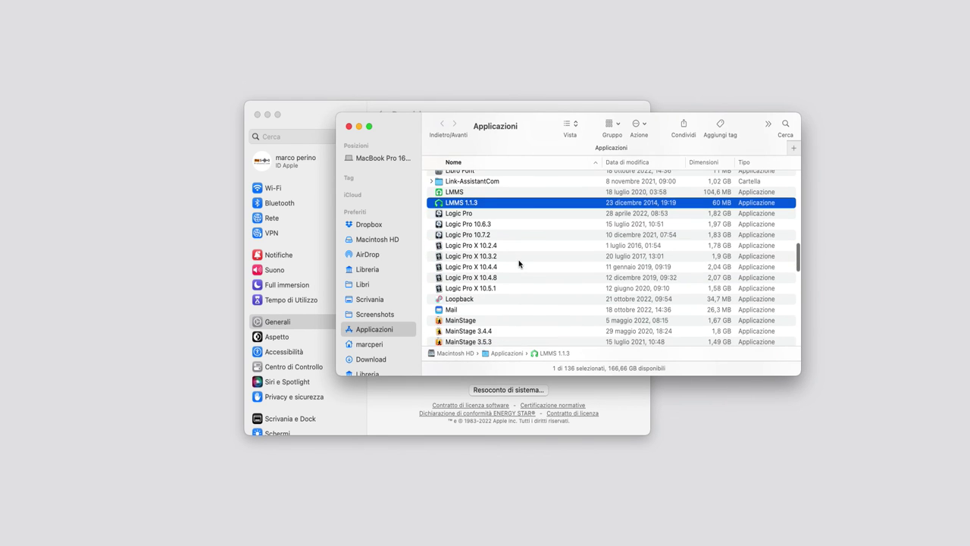
{"action": "scroll", "coordinate": [519, 263], "scroll_direction": "down", "scroll_amount": 3}
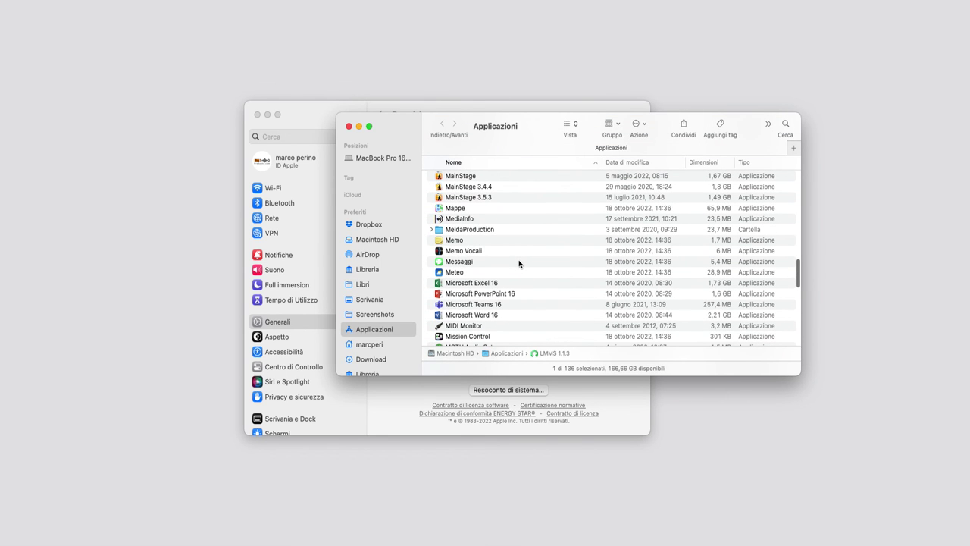
{"action": "left_click", "coordinate": [483, 317]}
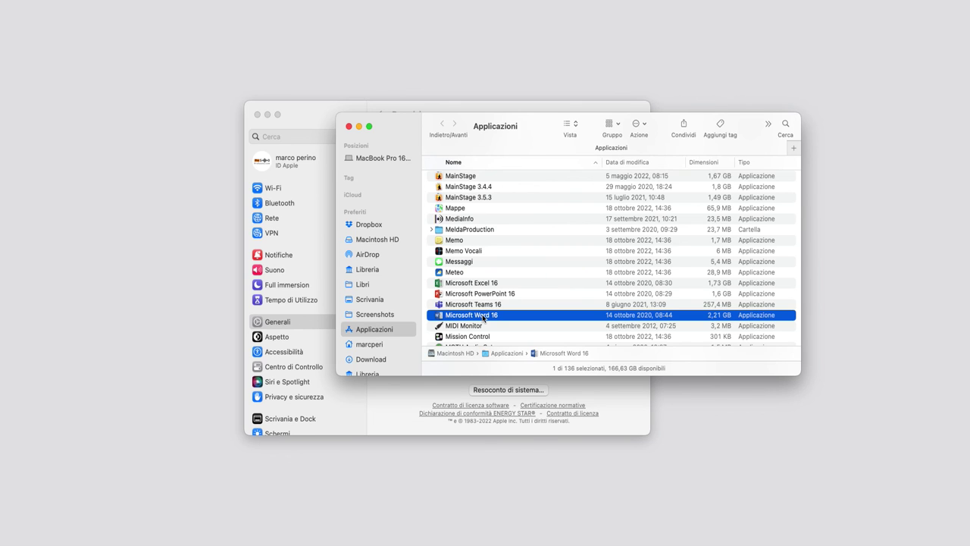
{"action": "double_click", "coordinate": [483, 316]}
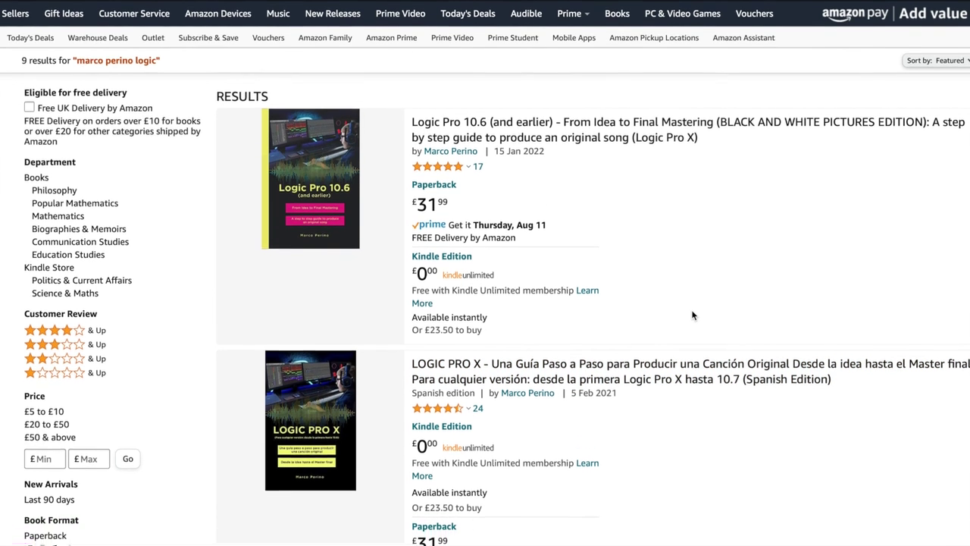
Look through the Amazon search results for the Logic Pro guide books and their different language editions
{"action": "scroll", "coordinate": [692, 316], "scroll_direction": "down", "scroll_amount": 5}
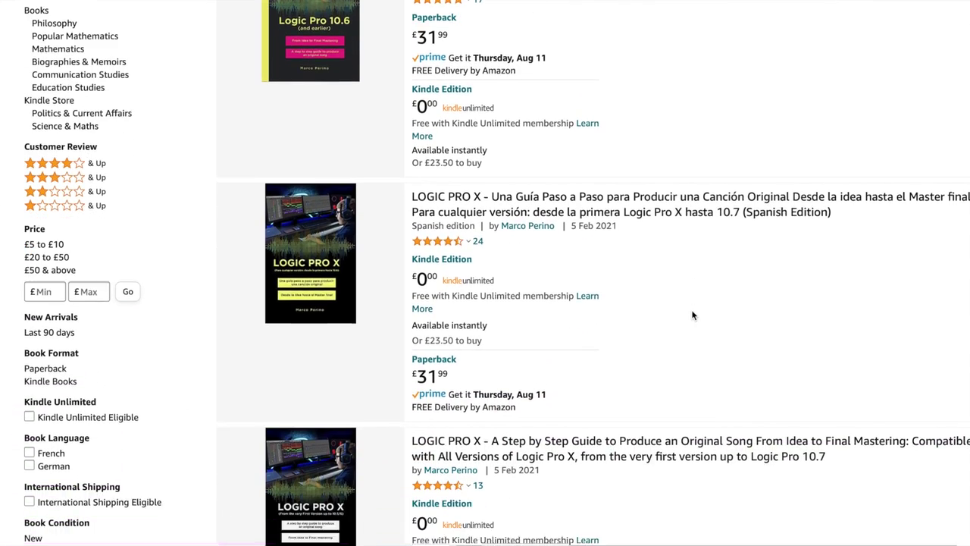
{"action": "scroll", "coordinate": [692, 315], "scroll_direction": "down", "scroll_amount": 4}
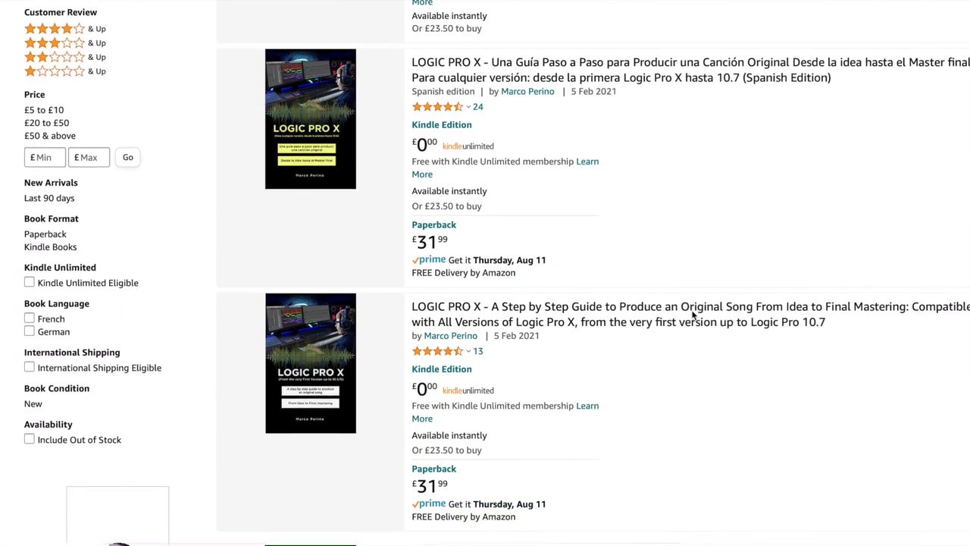
{"action": "scroll", "coordinate": [692, 316], "scroll_direction": "down", "scroll_amount": 4}
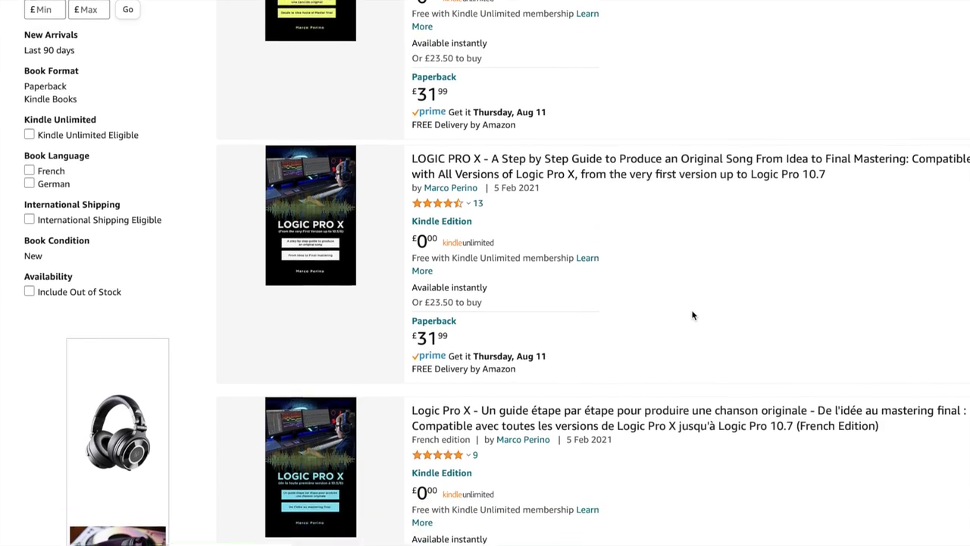
{"action": "scroll", "coordinate": [692, 315], "scroll_direction": "down", "scroll_amount": 6}
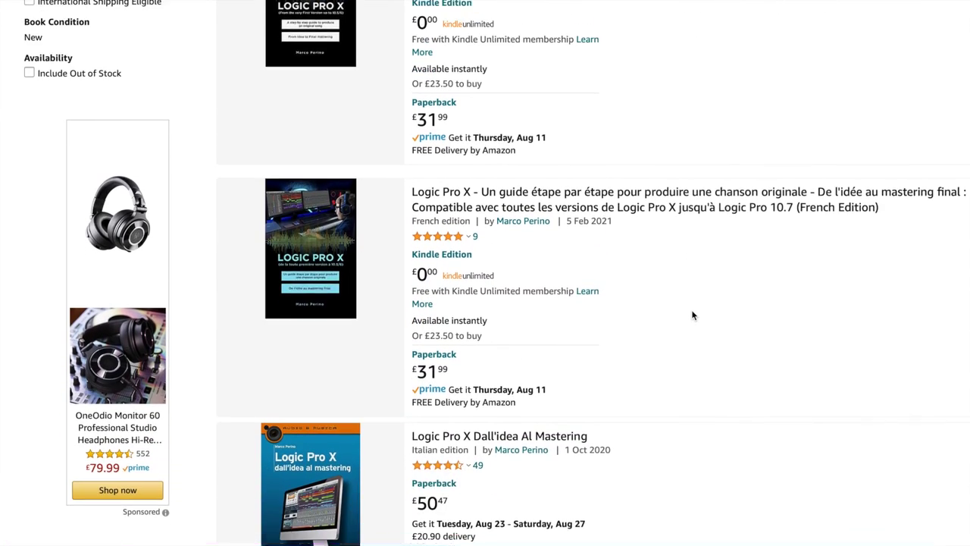
{"action": "scroll", "coordinate": [692, 315], "scroll_direction": "down", "scroll_amount": 4}
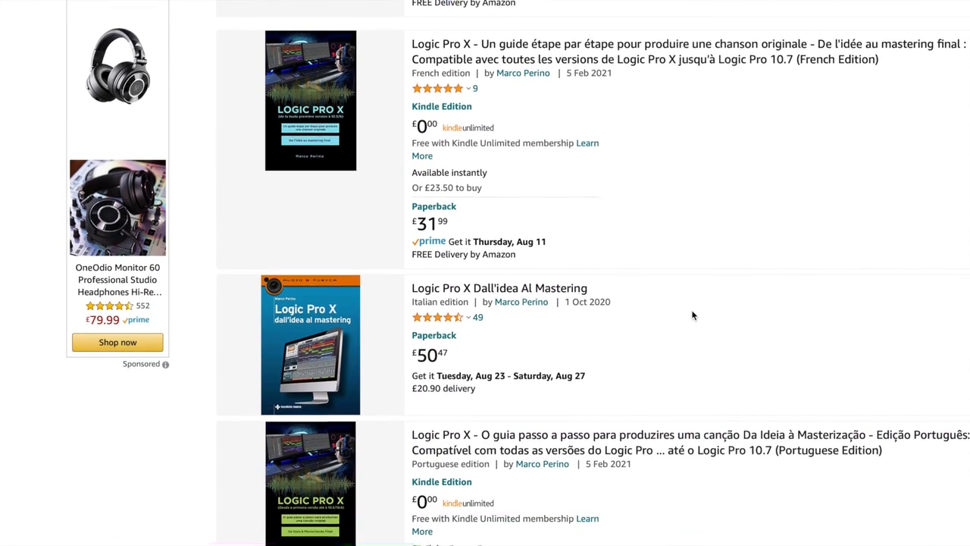
{"action": "scroll", "coordinate": [692, 315], "scroll_direction": "down", "scroll_amount": 1}
{"action": "scroll", "coordinate": [692, 315], "scroll_direction": "down", "scroll_amount": 1}
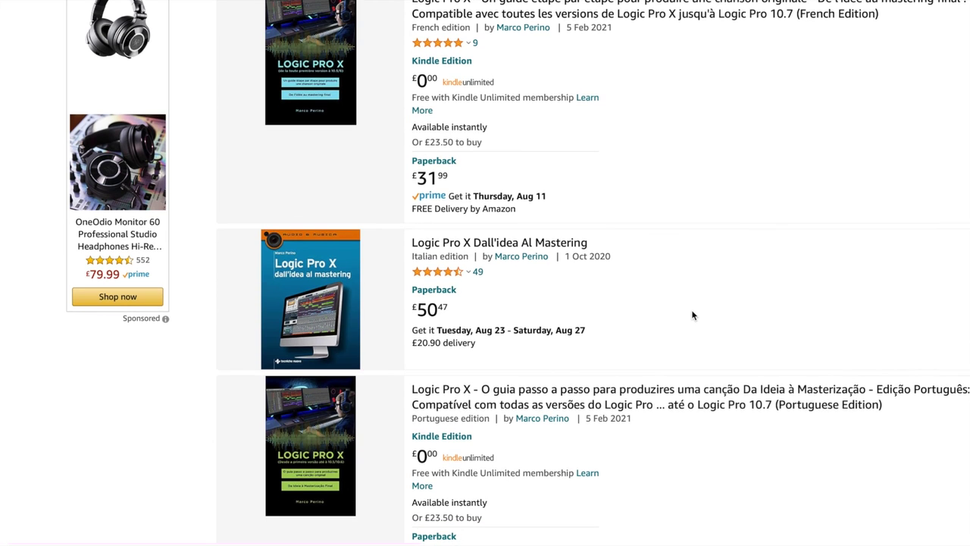
{"action": "scroll", "coordinate": [692, 315], "scroll_direction": "down", "scroll_amount": 3}
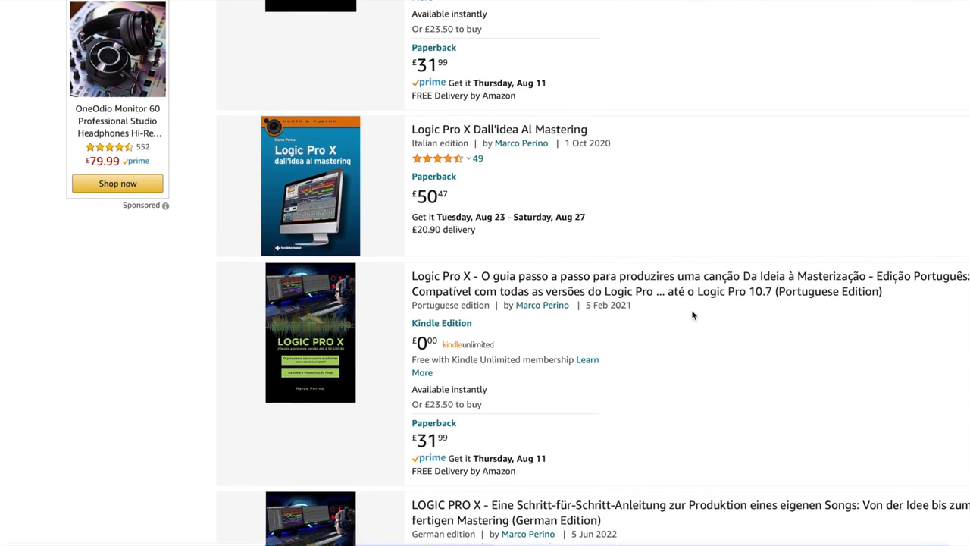